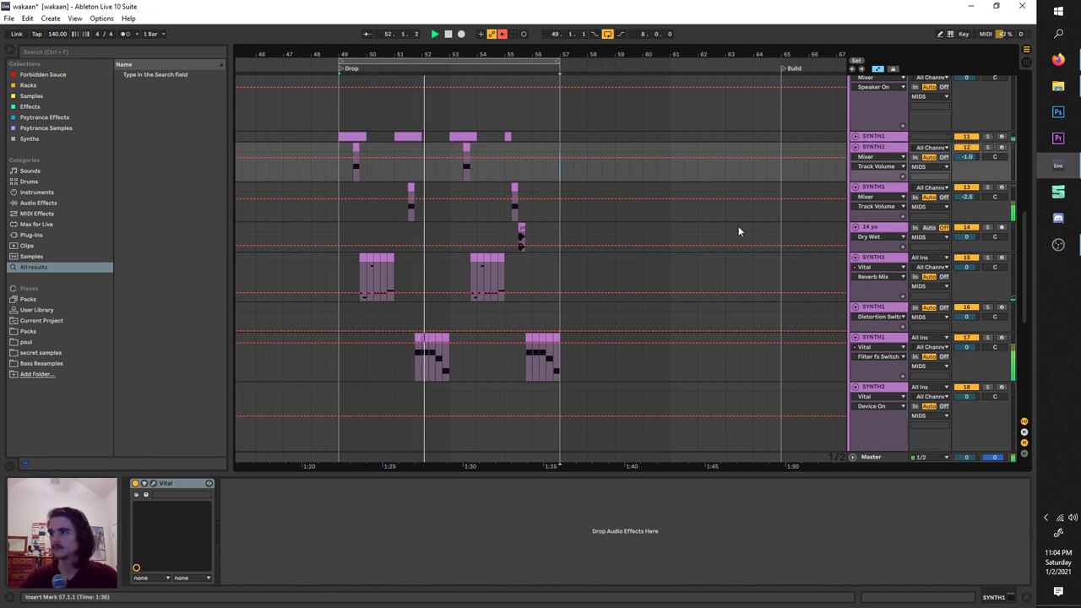
Unfold SYNTH1 track 11, look over the synth tracks in the drop during playback, and stop playback.
{"action": "left_click", "coordinate": [859, 137]}
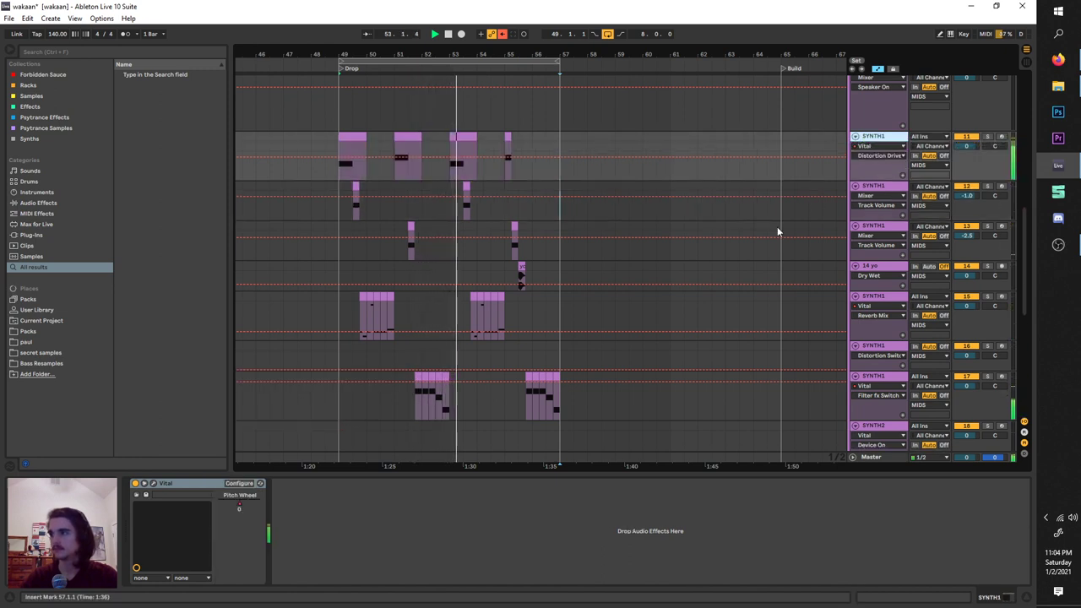
{"action": "scroll", "coordinate": [708, 254], "scroll_direction": "down", "scroll_amount": 4}
{"action": "scroll", "coordinate": [707, 254], "scroll_direction": "down", "scroll_amount": 2}
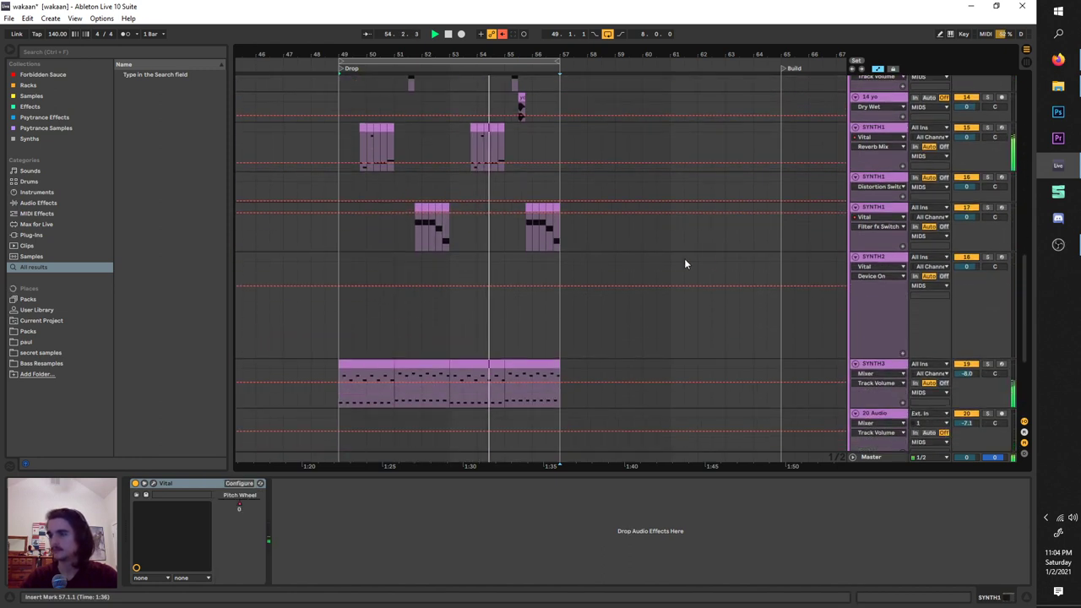
{"action": "scroll", "coordinate": [684, 258], "scroll_direction": "up", "scroll_amount": 8}
{"action": "scroll", "coordinate": [569, 331], "scroll_direction": "up", "scroll_amount": 5}
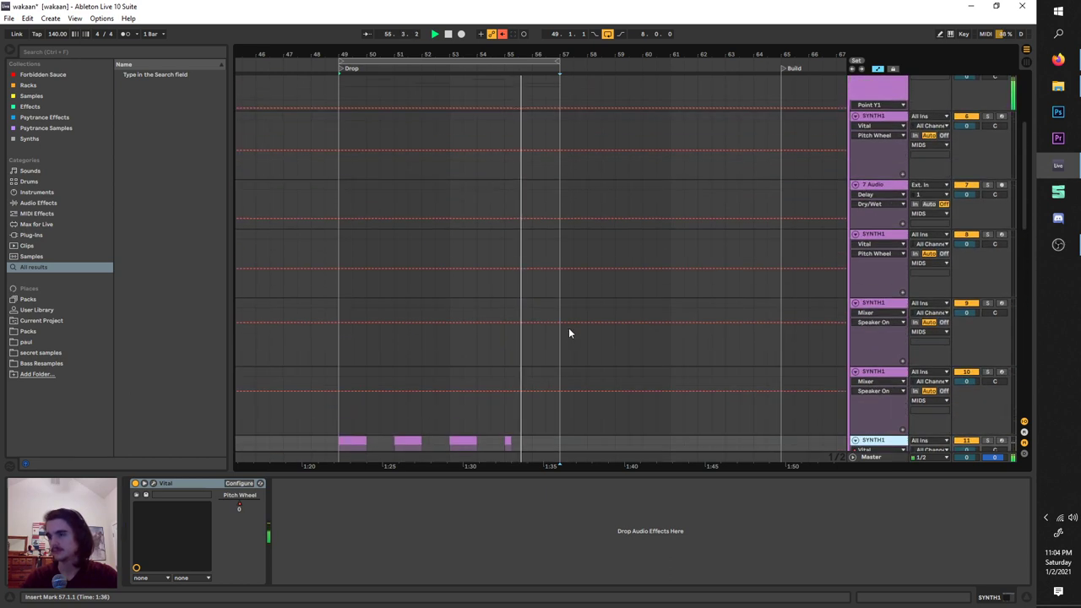
{"action": "scroll", "coordinate": [569, 321], "scroll_direction": "down", "scroll_amount": 12}
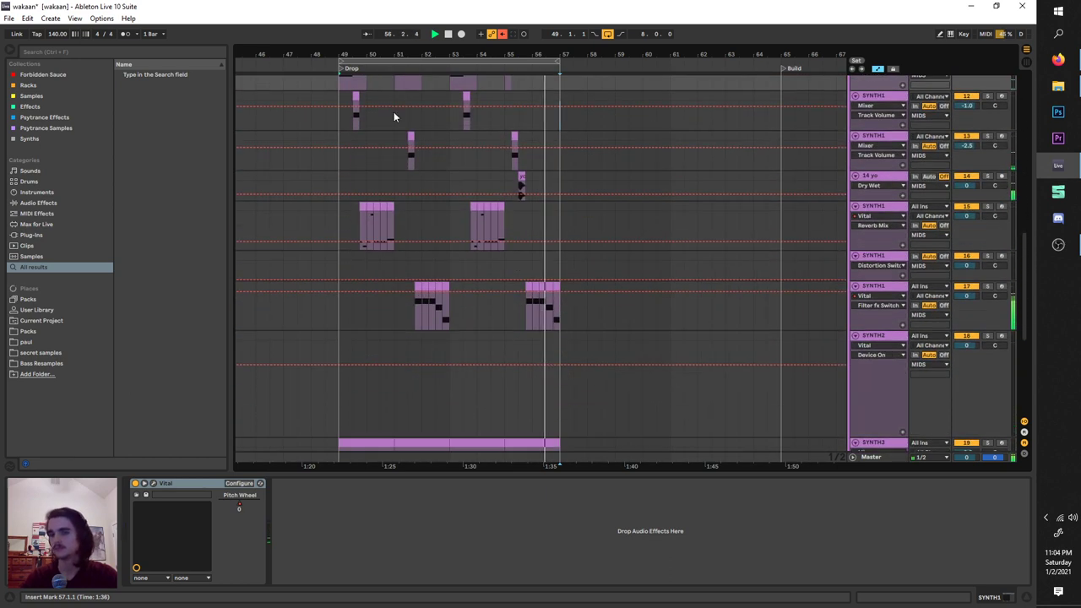
{"action": "left_click", "coordinate": [449, 34]}
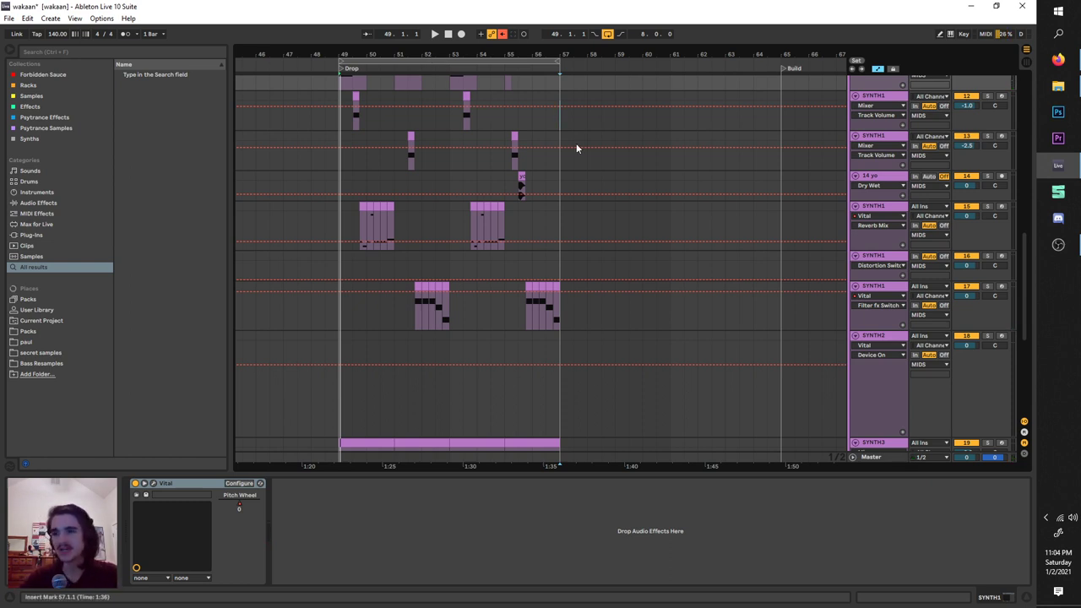
Examine the drop's SYNTH1 tracks 11, 12, 13 and 17, comparing how their clips alternate and which device each uses.
{"action": "left_click", "coordinate": [555, 301]}
{"action": "scroll", "coordinate": [547, 304], "scroll_direction": "up", "scroll_amount": 5}
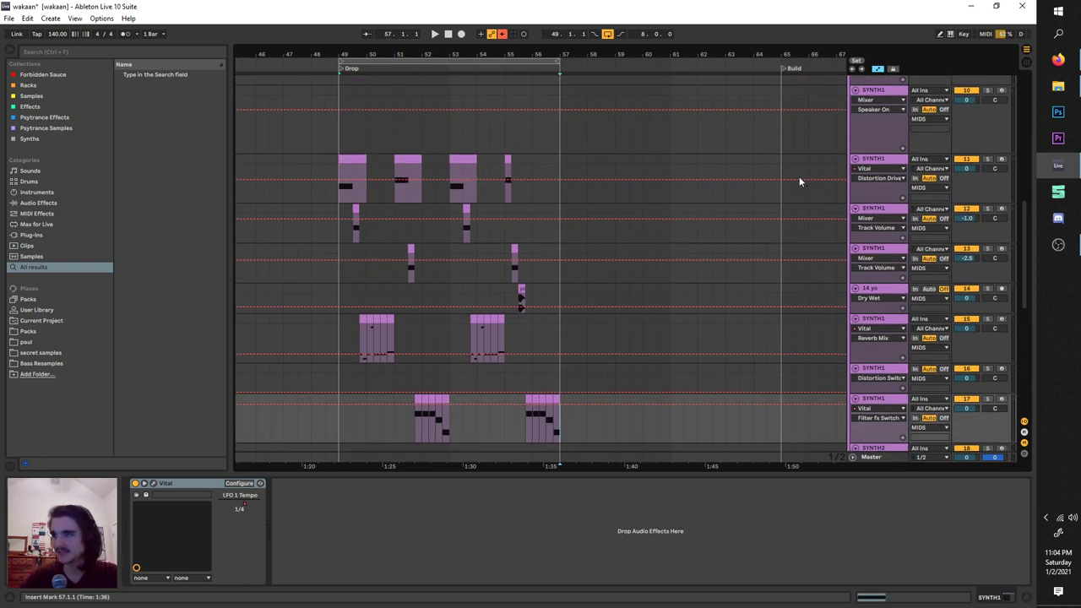
{"action": "left_click", "coordinate": [873, 163]}
{"action": "left_click", "coordinate": [875, 213]}
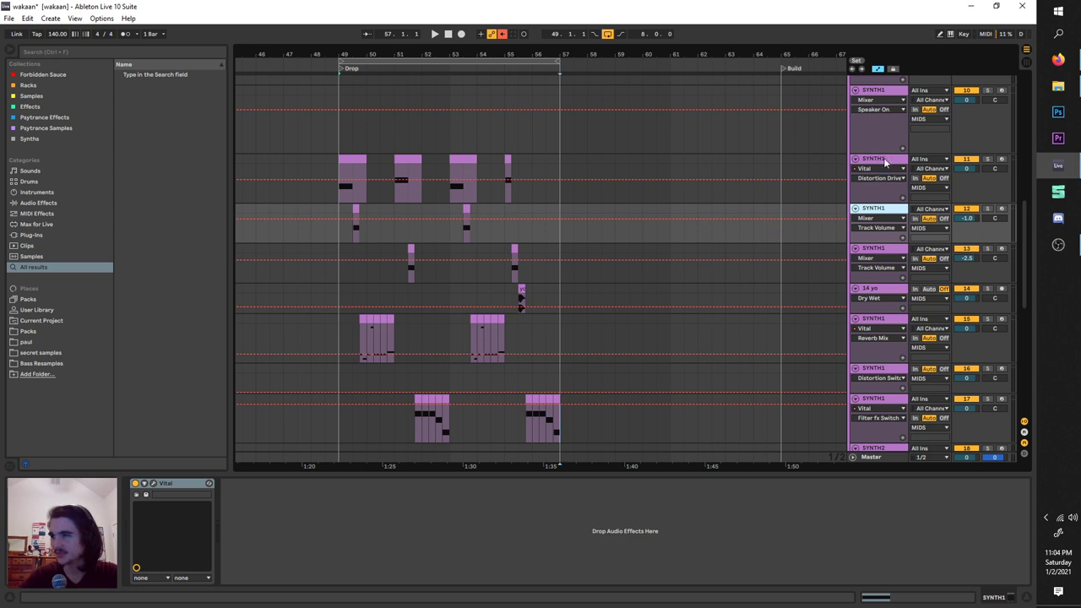
{"action": "left_click", "coordinate": [885, 163]}
{"action": "left_click", "coordinate": [876, 212]}
{"action": "left_click", "coordinate": [879, 158]}
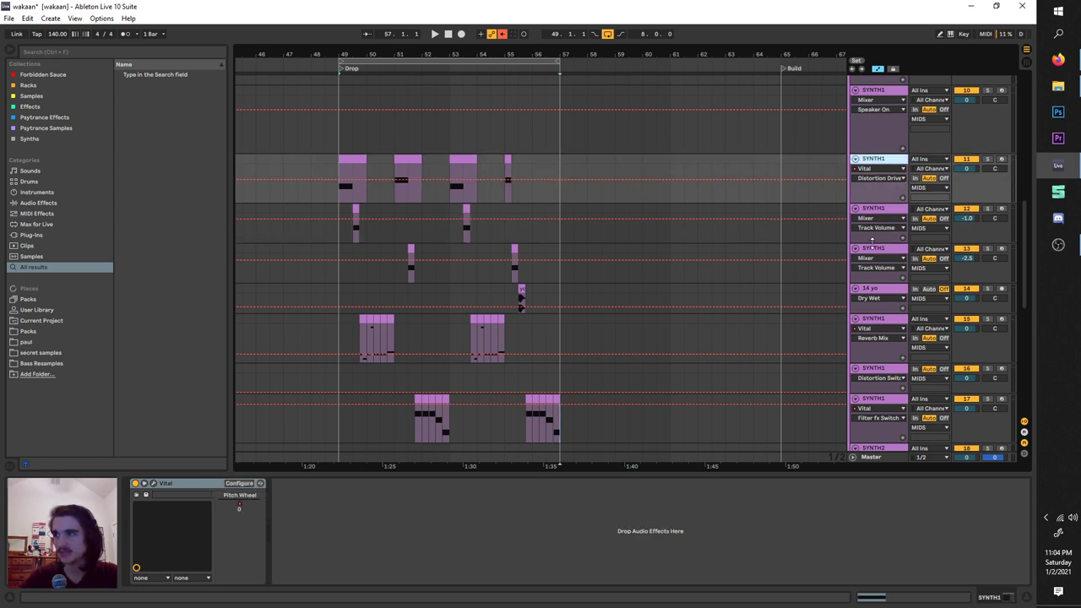
{"action": "left_click", "coordinate": [879, 253]}
{"action": "left_click", "coordinate": [882, 215]}
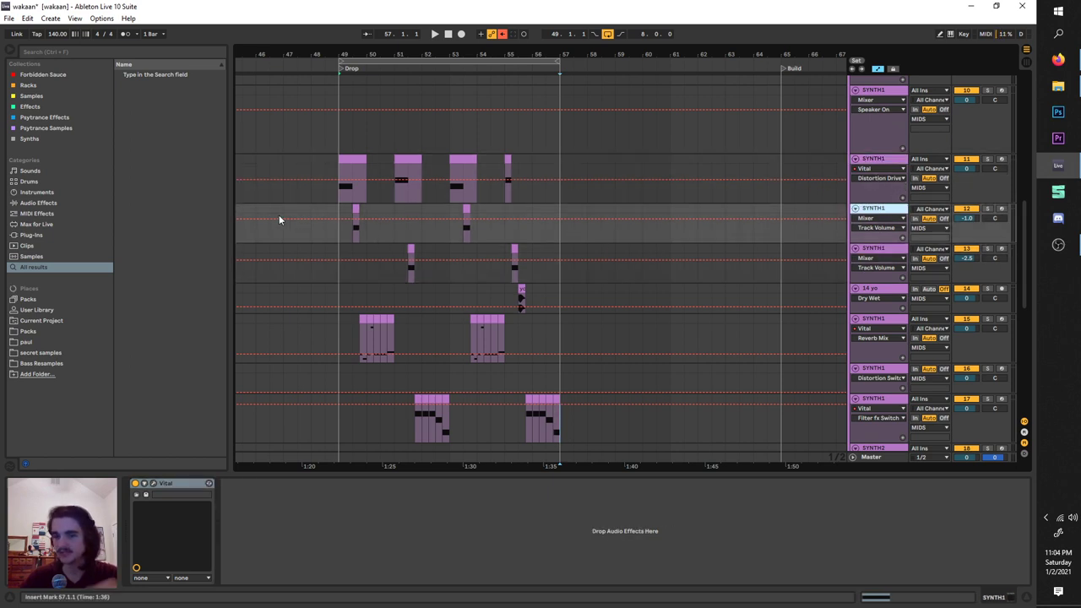
Place the insert marker at 49.1.1 at the start of the drop on track 11 and open the track's Vital synth.
{"action": "scroll", "coordinate": [279, 218], "scroll_direction": "up", "scroll_amount": 3, "text": "ctrl"}
{"action": "left_click_drag", "start_coordinate": [811, 182], "coordinate": [191, 443]}
{"action": "left_click", "coordinate": [406, 189]}
{"action": "scroll", "coordinate": [293, 387], "scroll_direction": "right", "scroll_amount": 1}
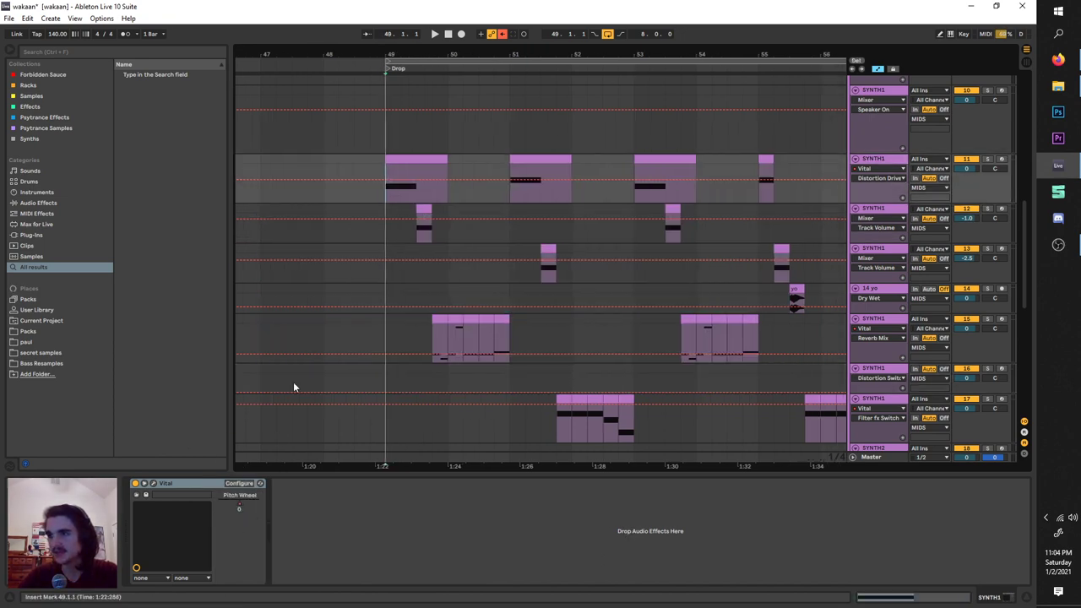
{"action": "scroll", "coordinate": [227, 404], "scroll_direction": "right", "scroll_amount": 2}
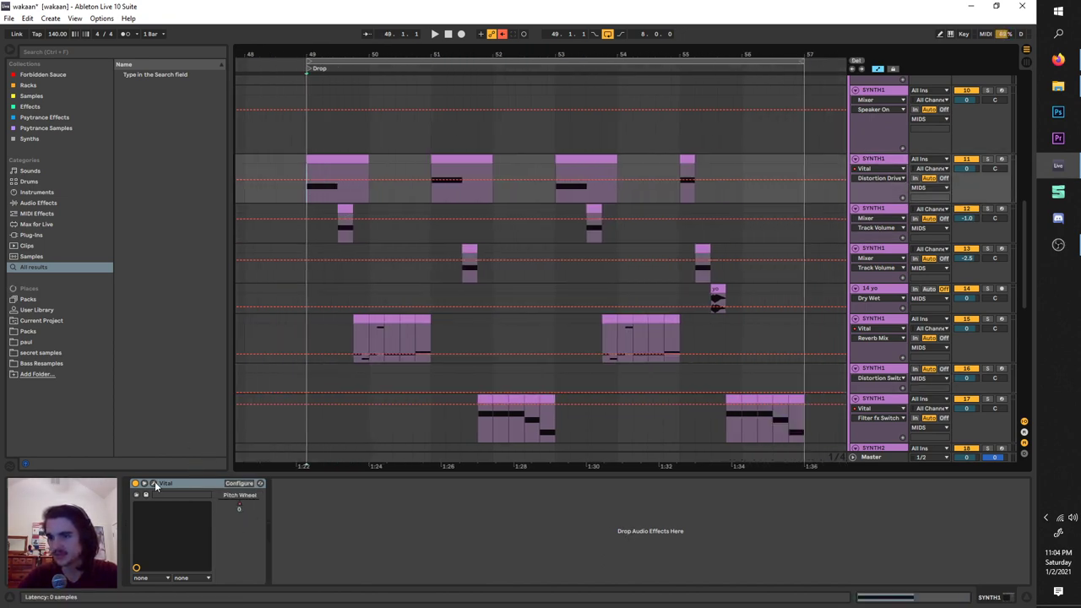
{"action": "left_click", "coordinate": [154, 484]}
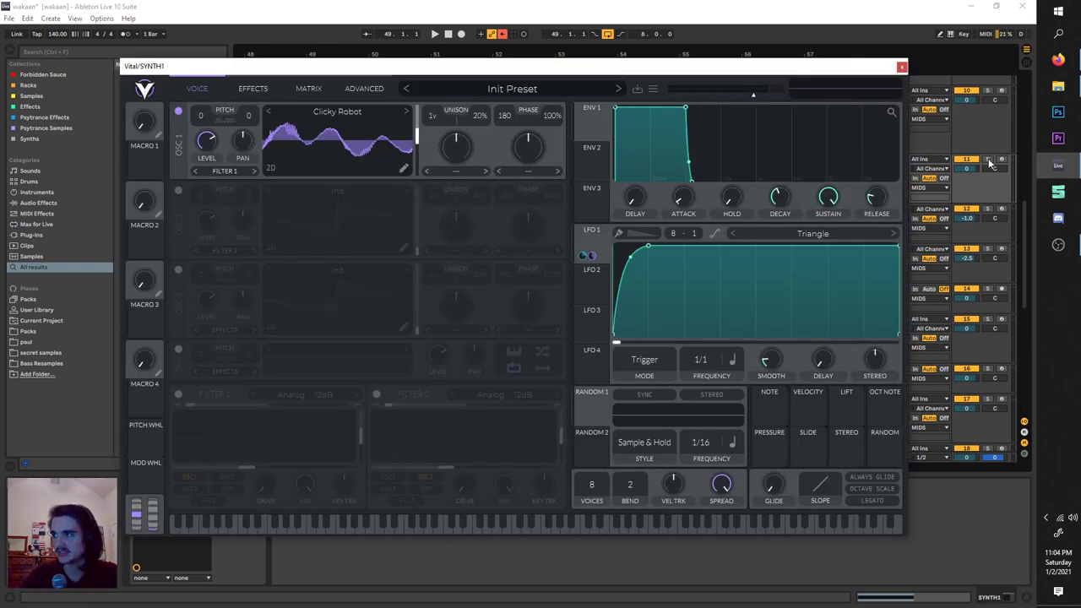
Solo track 11, play its existing patch, and inspect the patch's LFO 1 and effects.
{"action": "left_click", "coordinate": [990, 159]}
{"action": "key", "text": "space"}
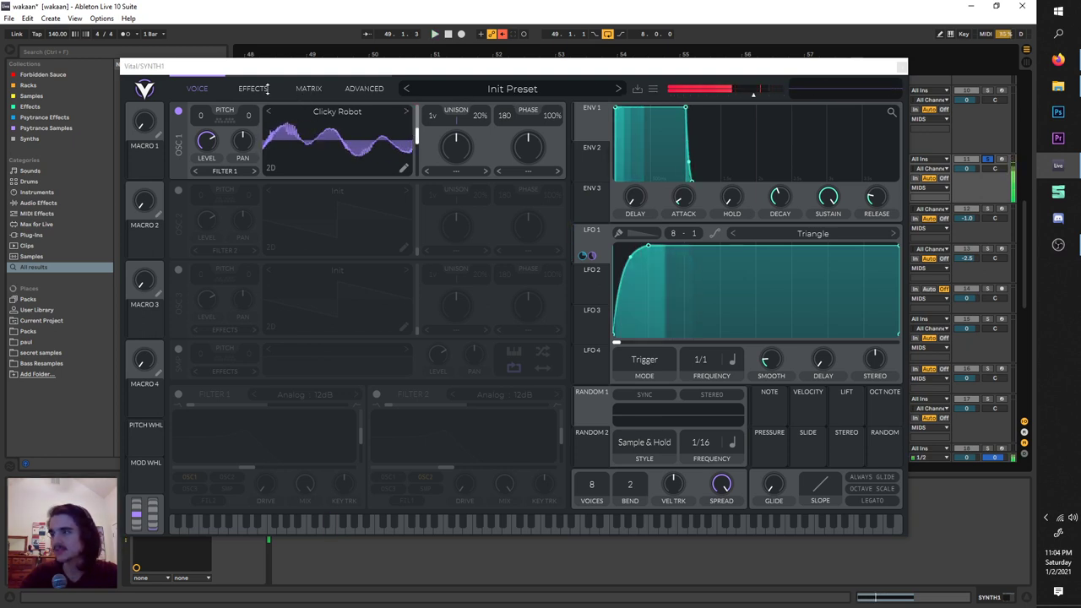
{"action": "left_click", "coordinate": [589, 243]}
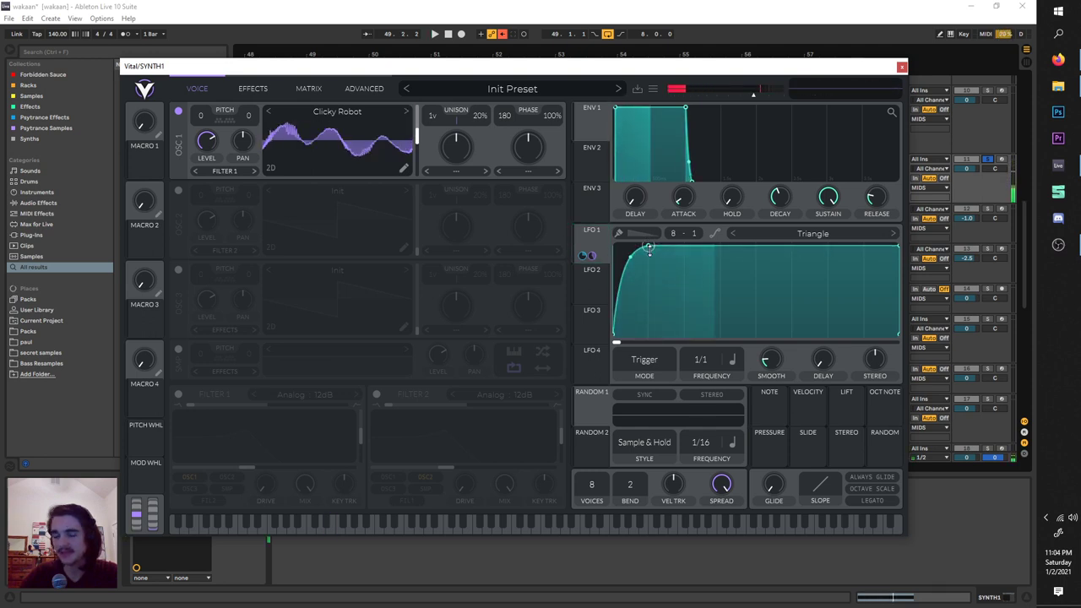
{"action": "left_click", "coordinate": [653, 89]}
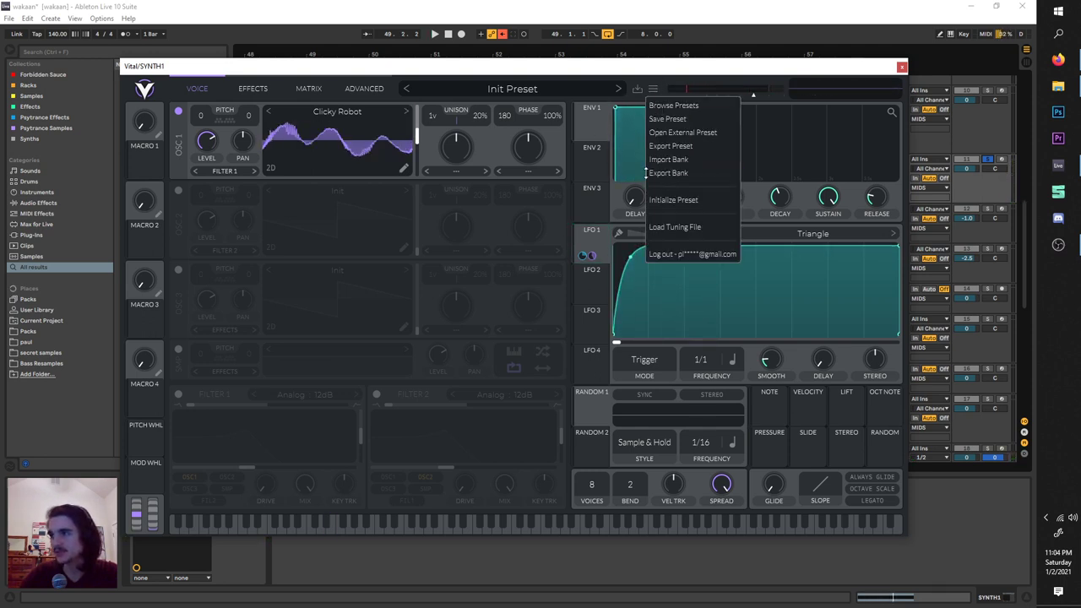
{"action": "left_click", "coordinate": [268, 87]}
Initialize the Vital preset and load the Clicky Robot wavetable from the Glorkglunk folder into oscillator 1.
{"action": "left_click", "coordinate": [655, 88]}
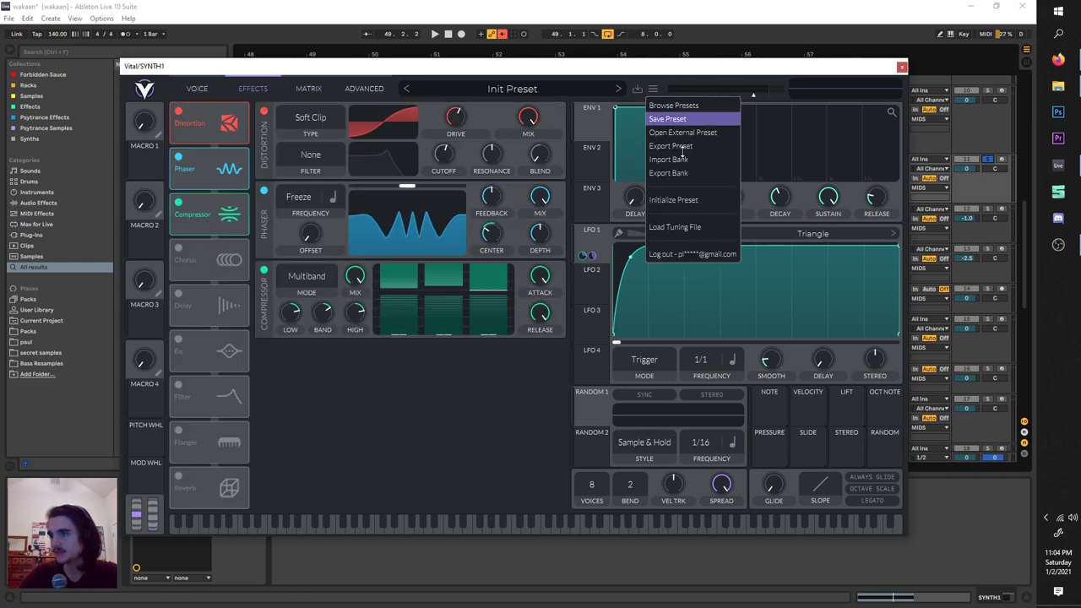
{"action": "left_click", "coordinate": [680, 199]}
{"action": "left_click", "coordinate": [197, 88]}
{"action": "left_click", "coordinate": [332, 113]}
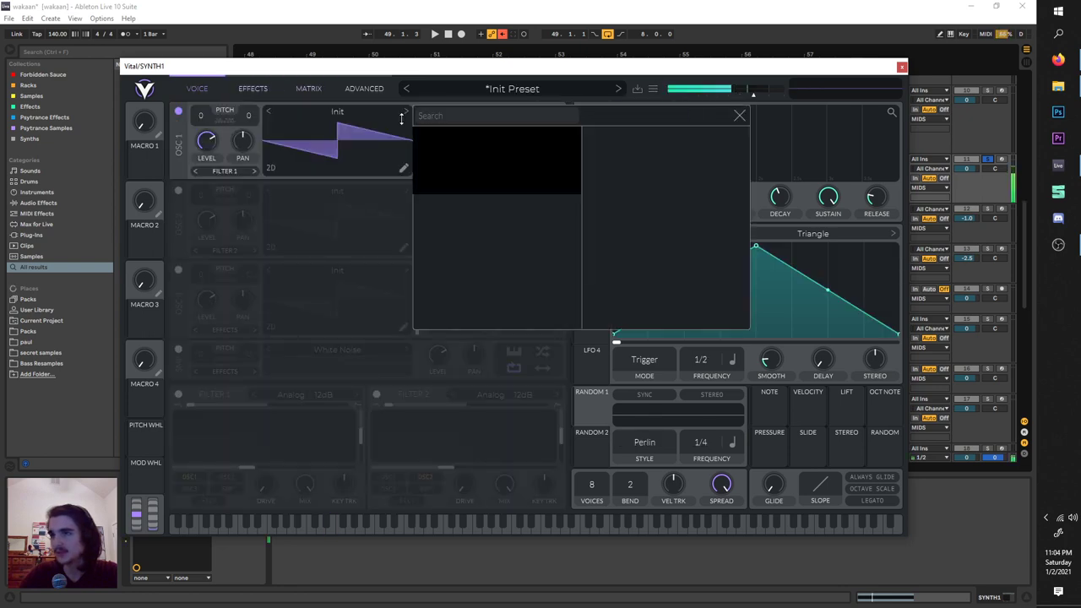
{"action": "left_click", "coordinate": [465, 161]}
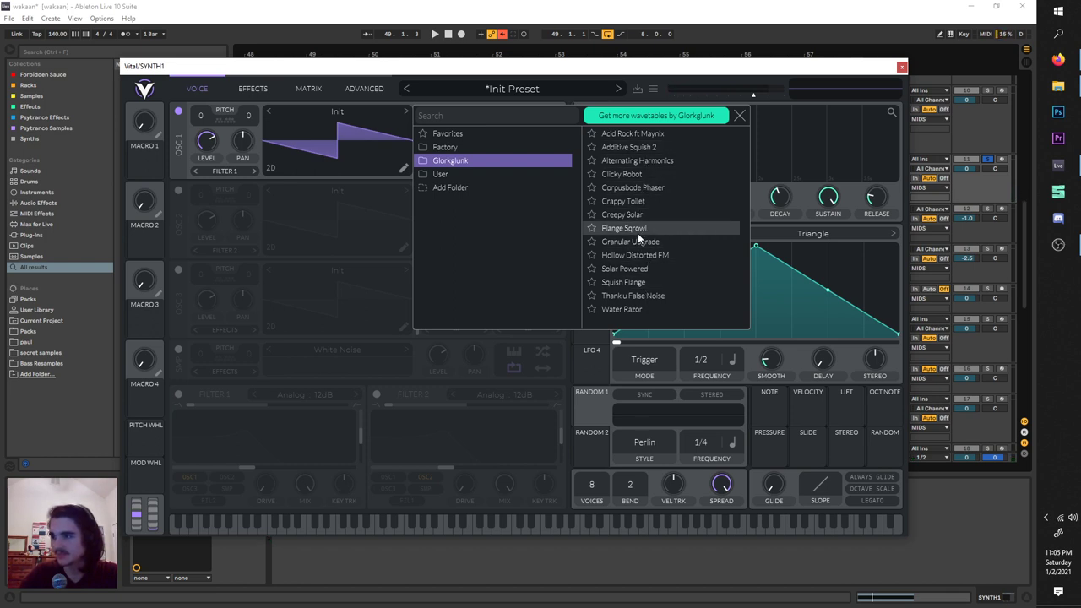
{"action": "left_click", "coordinate": [628, 173]}
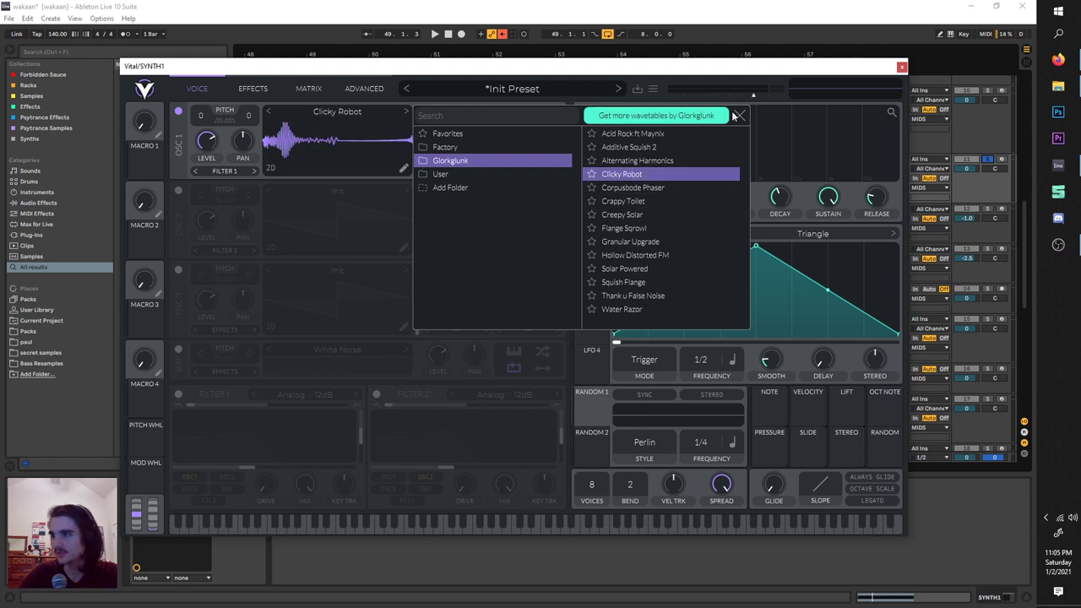
{"action": "left_click", "coordinate": [739, 115]}
Raise oscillator 1's wavetable position while auditioning the Clicky Robot wavetable.
{"action": "key", "text": "space"}
{"action": "key", "text": "space"}
{"action": "left_click_drag", "start_coordinate": [418, 172], "coordinate": [420, 146]}
{"action": "key", "text": "space"}
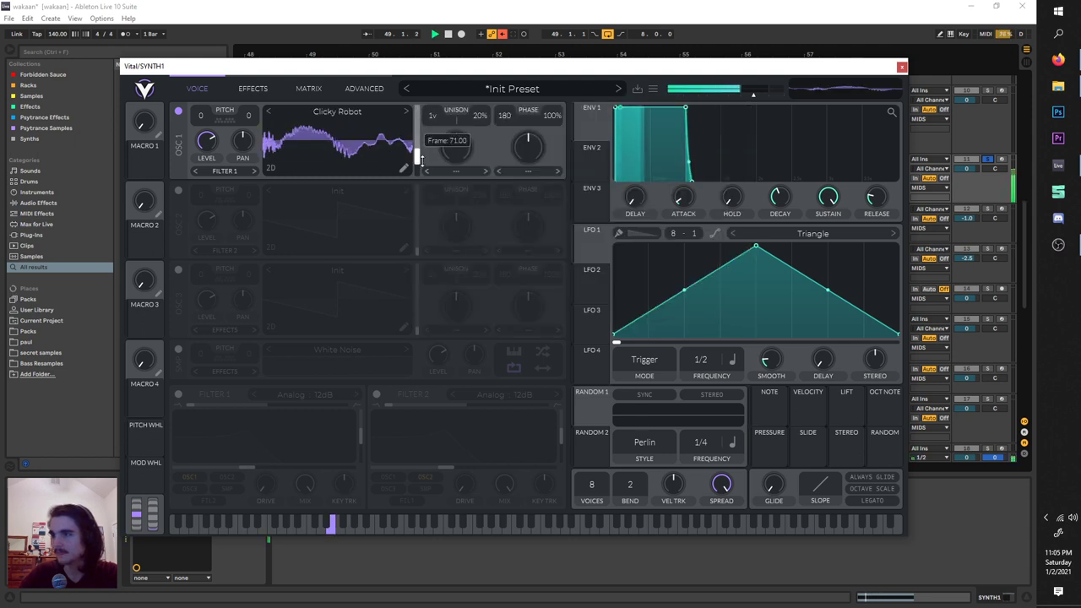
Reshape LFO 1 into a quick rise that holds at maximum, assign it to oscillator 1's wavetable position, and audition the movement.
{"action": "left_click_drag", "start_coordinate": [756, 246], "coordinate": [683, 209]}
{"action": "left_click_drag", "start_coordinate": [591, 243], "coordinate": [419, 129]}
{"action": "key", "text": "space"}
{"action": "key", "text": "space"}
{"action": "key", "text": "space"}
{"action": "key", "text": "space"}
{"action": "key", "text": "space"}
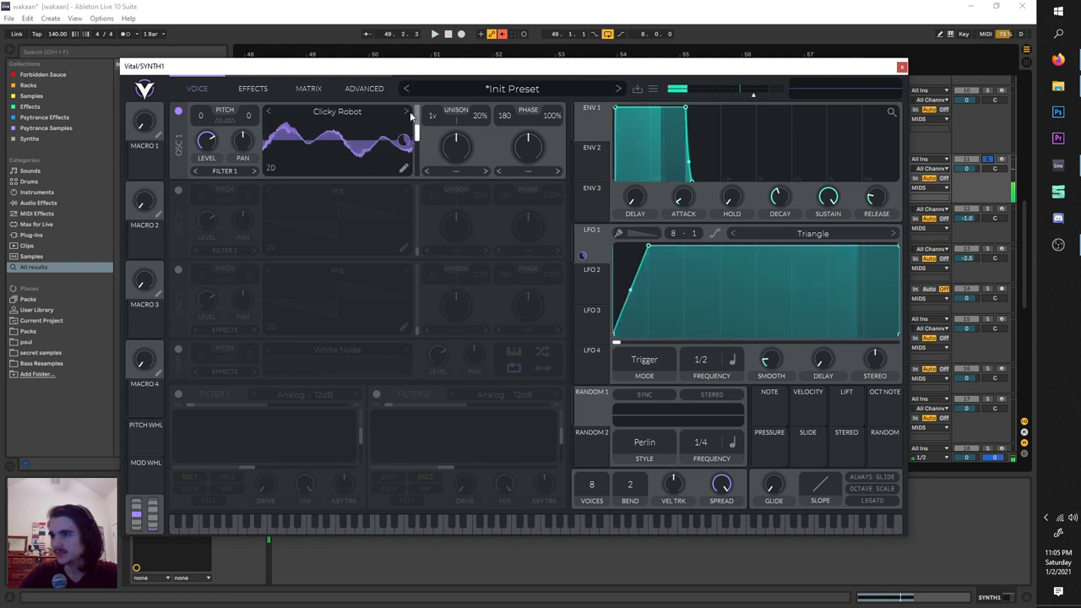
{"action": "key", "text": "space"}
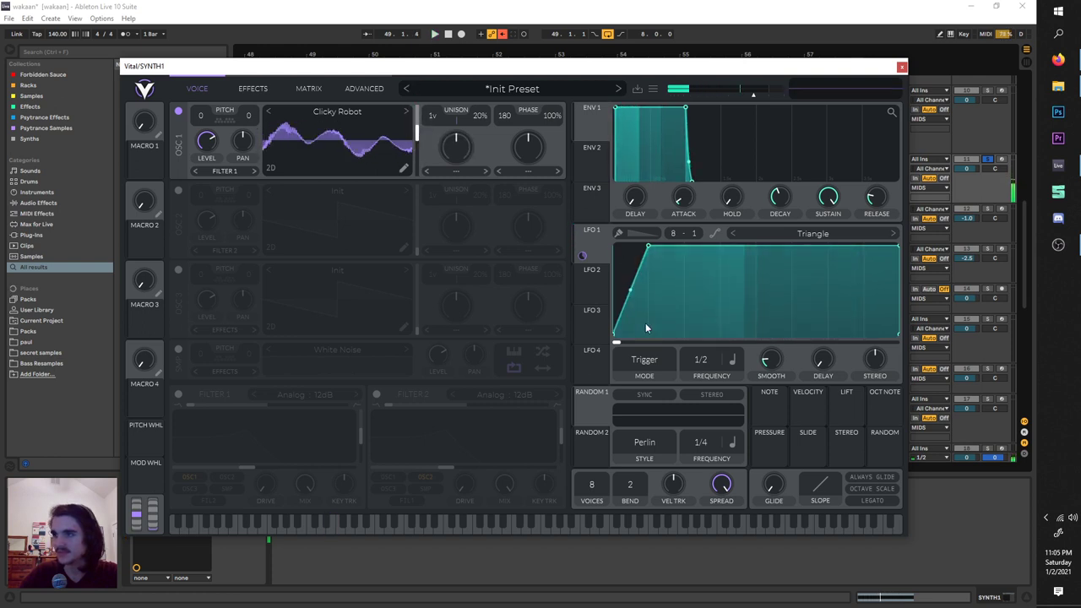
Set LFO 1's mode to Envelope, show the effects page, and audition the patch.
{"action": "left_click", "coordinate": [651, 360]}
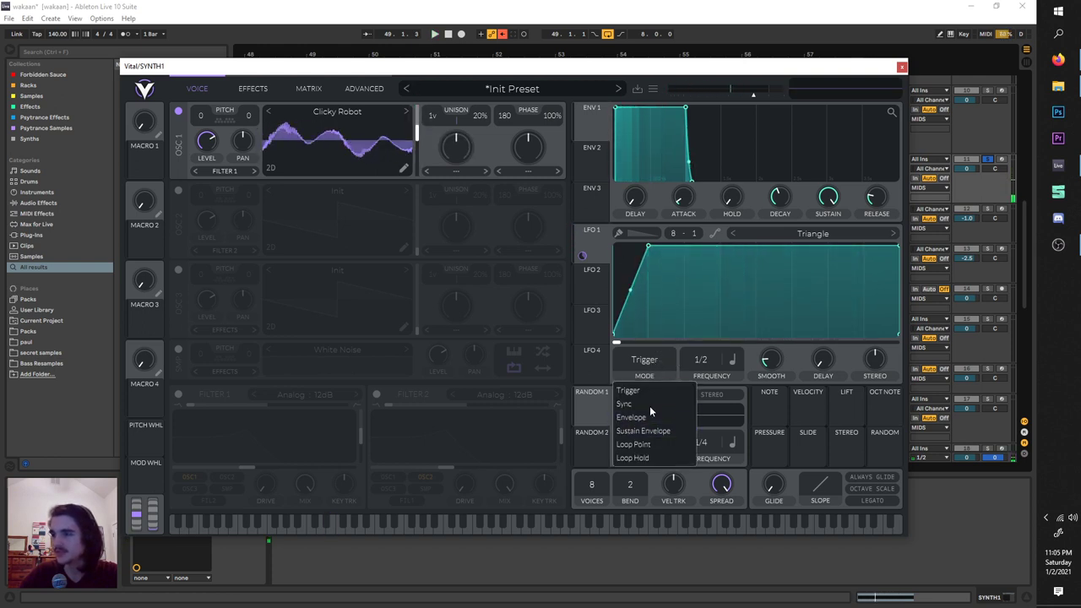
{"action": "left_click", "coordinate": [650, 418]}
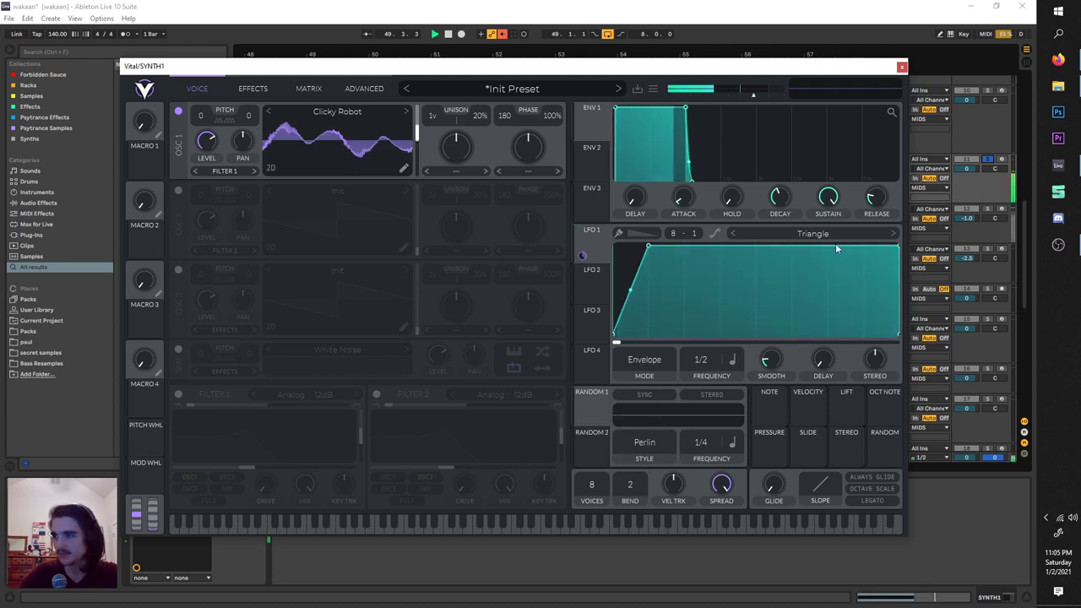
{"action": "left_click", "coordinate": [249, 94]}
{"action": "key", "text": "space"}
{"action": "key", "text": "space"}
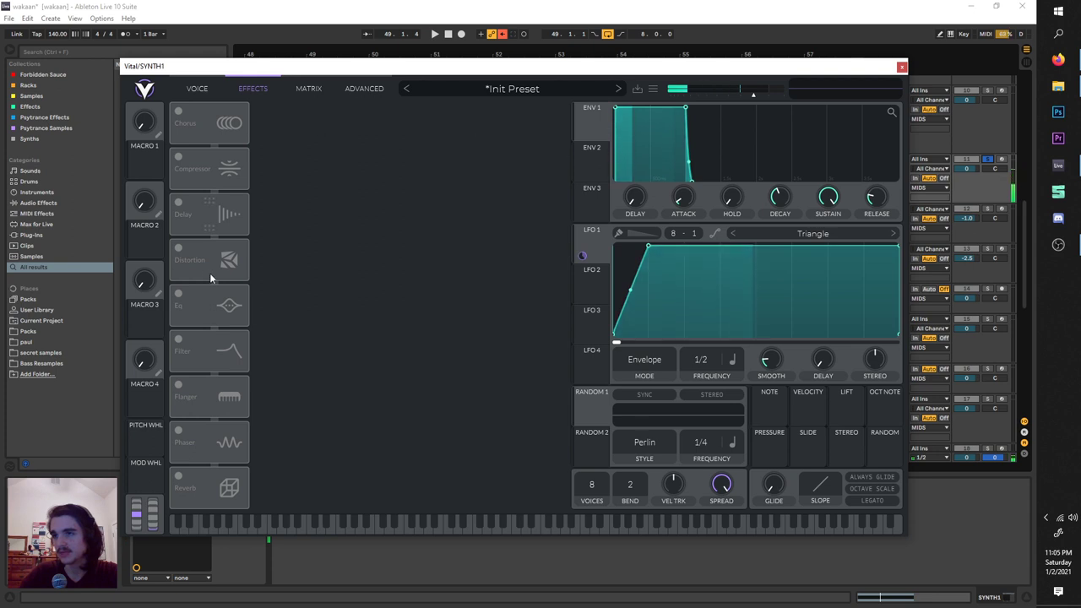
Enable the Soft Clip Distortion and the Multiband Compressor, with the compressor's attack and release at maximum, and audition the result.
{"action": "left_click", "coordinate": [180, 247]}
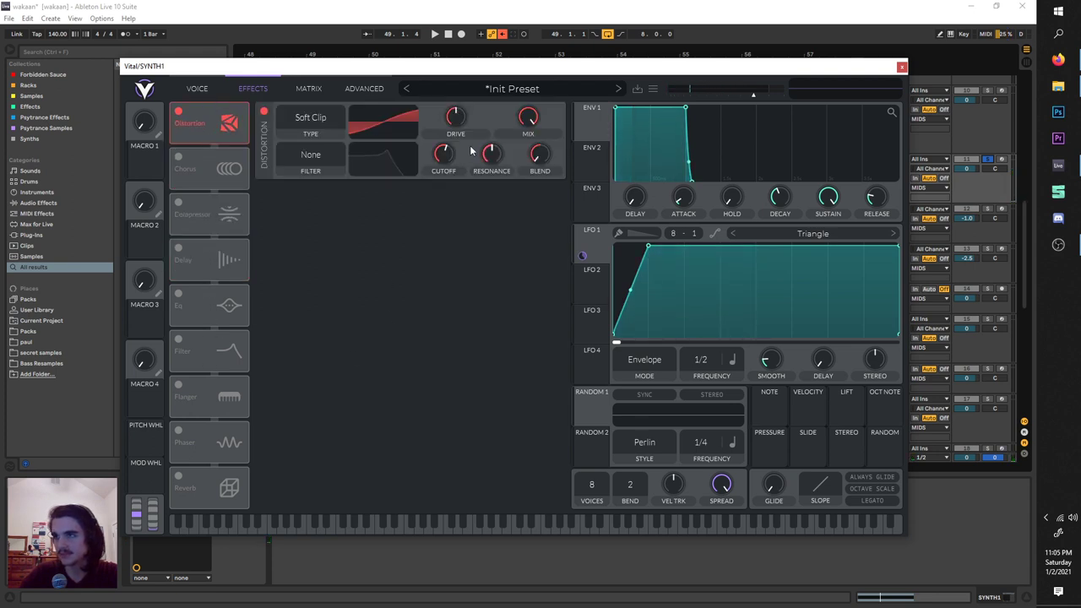
{"action": "key", "text": "space"}
{"action": "key", "text": "space"}
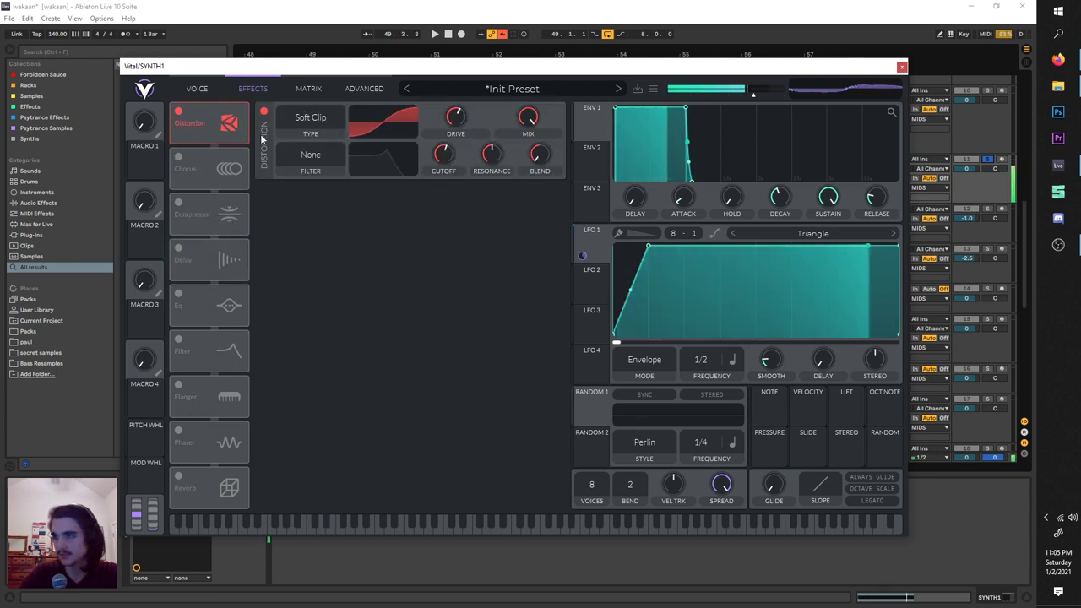
{"action": "left_click", "coordinate": [179, 203]}
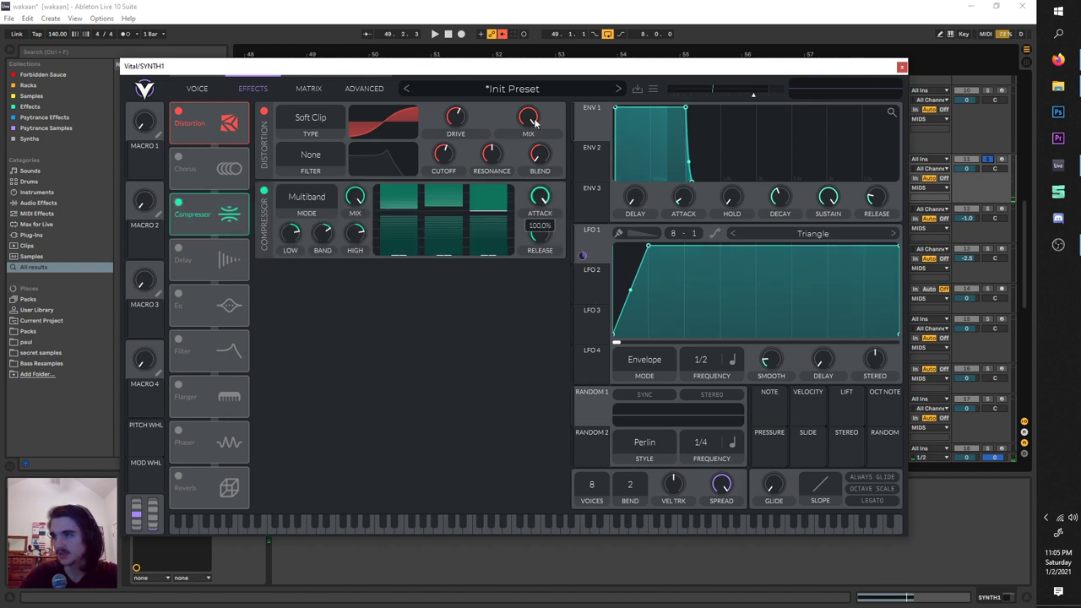
{"action": "key", "text": "space"}
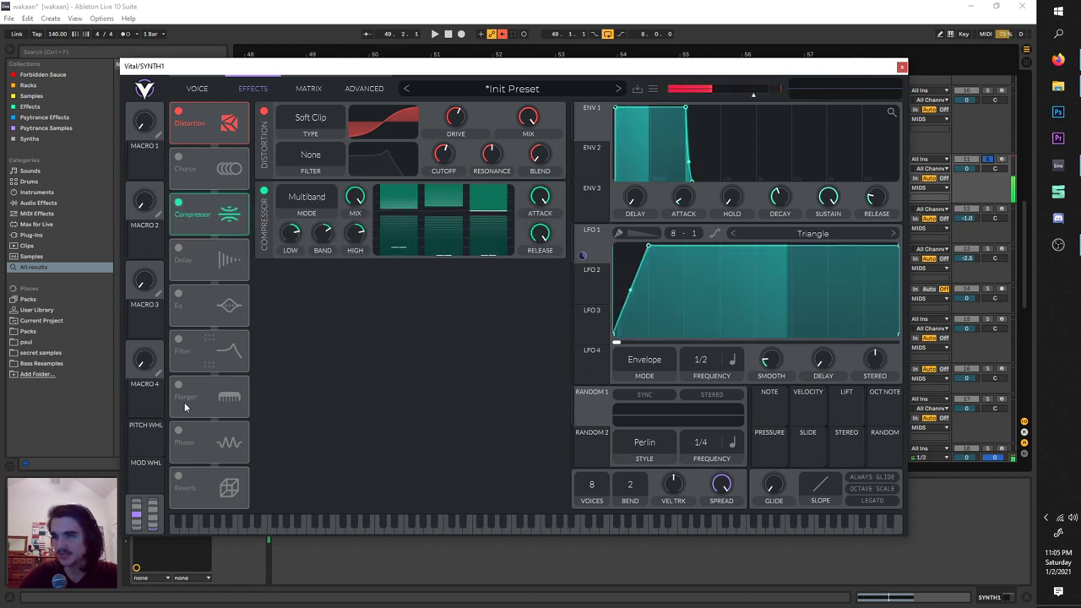
Enable the Phaser, place it between Distortion and Compressor, and set its frequency to Freeze.
{"action": "left_click", "coordinate": [179, 429]}
{"action": "left_click_drag", "start_coordinate": [203, 445], "coordinate": [204, 175]}
{"action": "left_click_drag", "start_coordinate": [210, 215], "coordinate": [201, 297]}
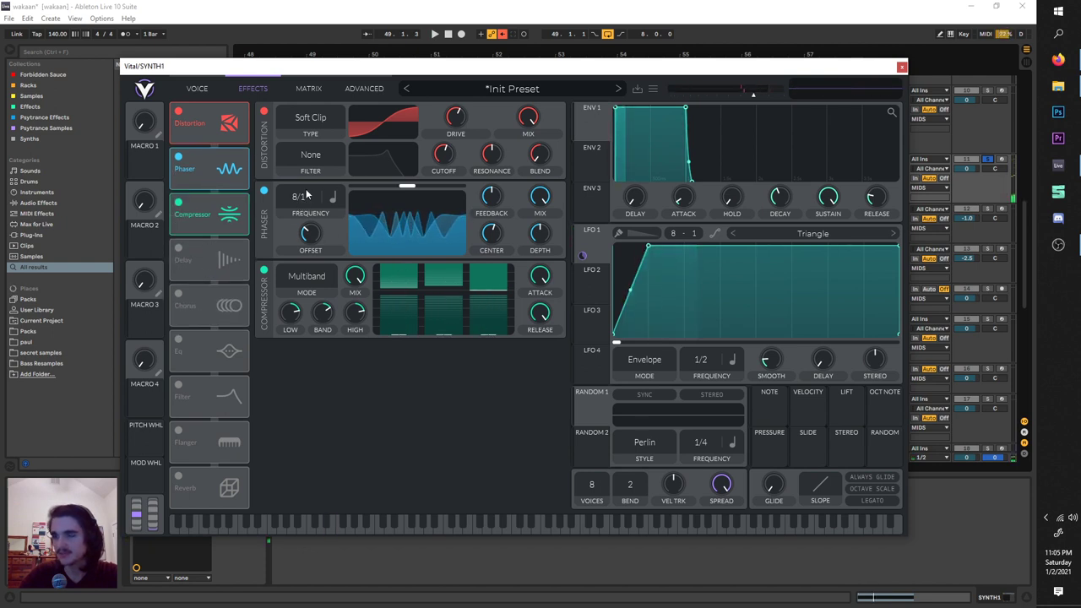
{"action": "left_click_drag", "start_coordinate": [308, 195], "coordinate": [302, 302]}
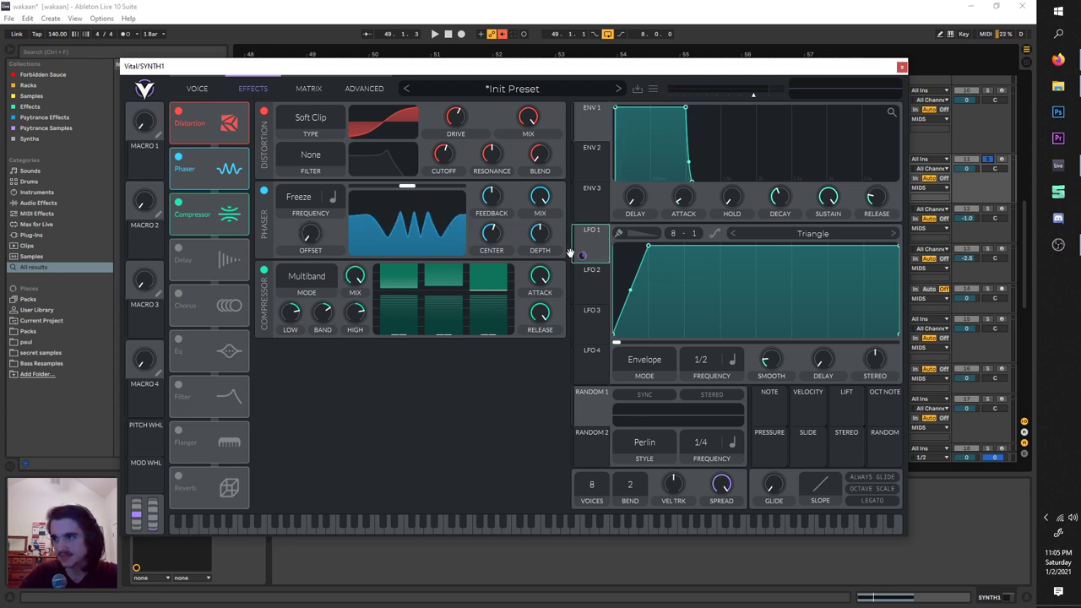
Assign LFO 1 to the phaser's center, set the center to about 47 semitones, and audition the sweep.
{"action": "left_click_drag", "start_coordinate": [582, 254], "coordinate": [492, 279]}
{"action": "key", "text": "space"}
{"action": "key", "text": "space"}
{"action": "key", "text": "space"}
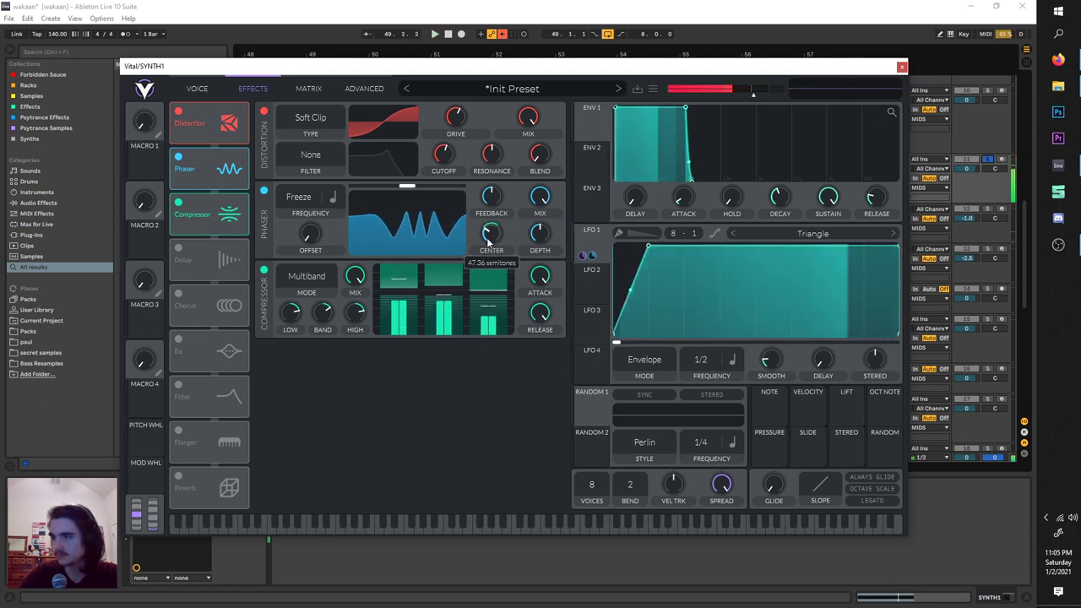
Compare track 11 in the full mix and in solo to check the LFO modulation of the phaser's center.
{"action": "left_click", "coordinate": [992, 165]}
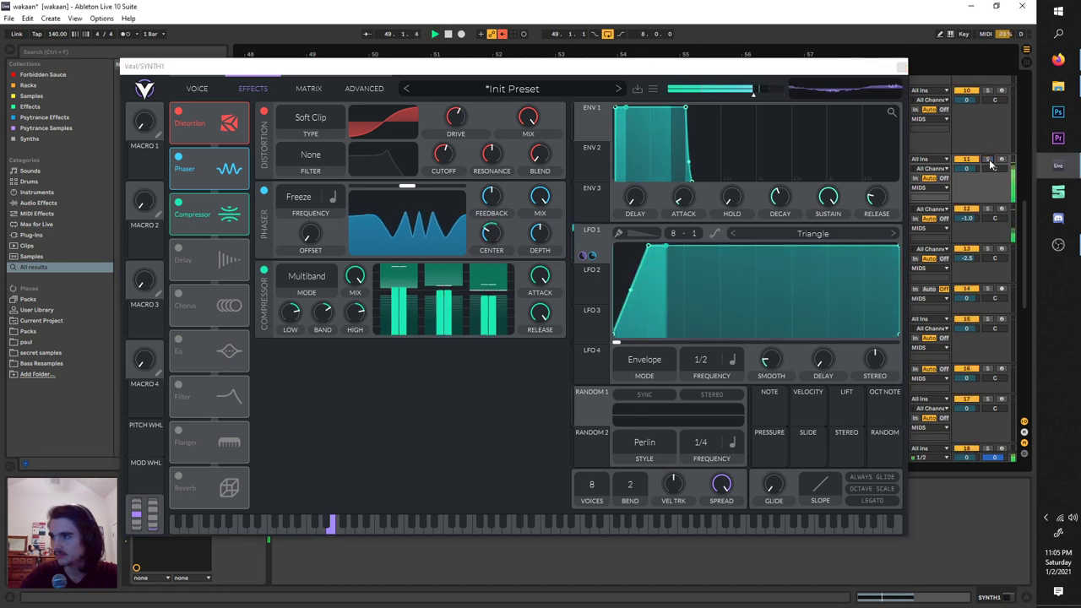
{"action": "key", "text": "space"}
{"action": "left_click", "coordinate": [989, 160]}
{"action": "key", "text": "space"}
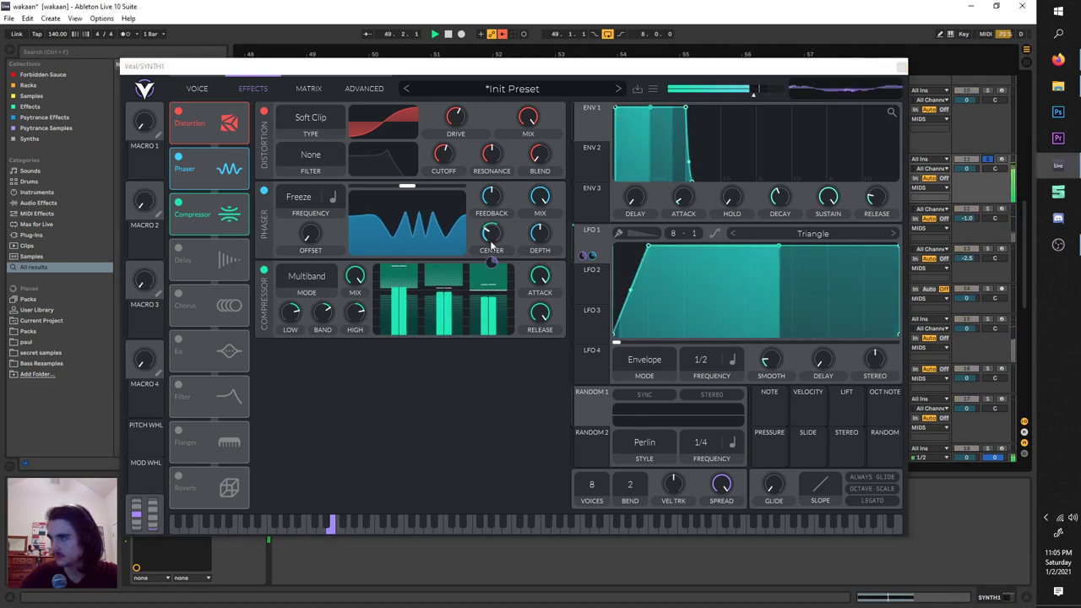
{"action": "key", "text": "space"}
{"action": "left_click", "coordinate": [491, 265]}
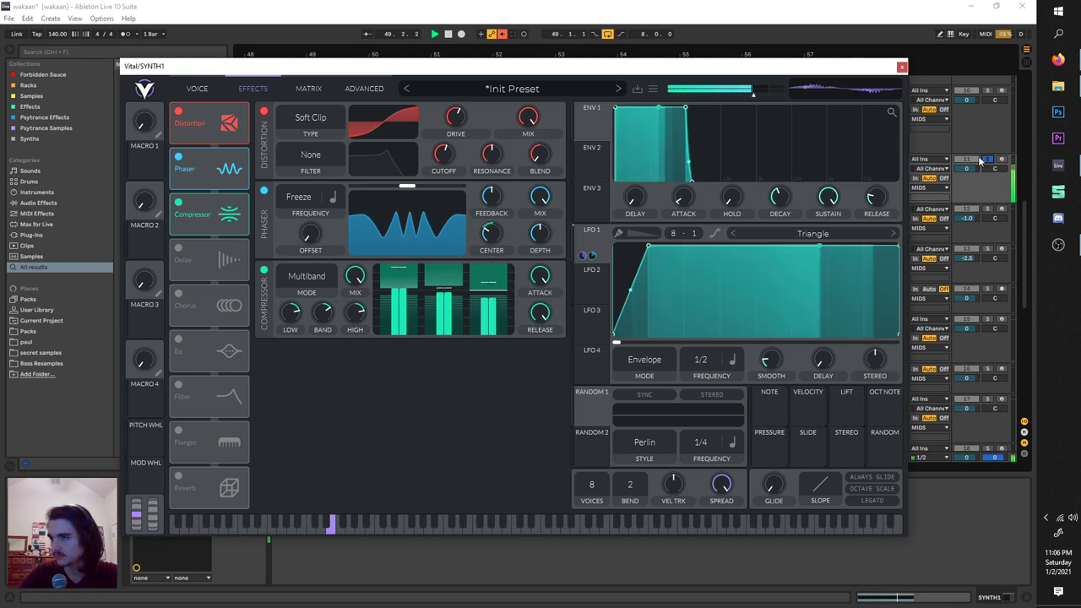
Return track 11 to the full mix, listen to the drop, and stop playback.
{"action": "left_click", "coordinate": [980, 158]}
{"action": "left_click", "coordinate": [985, 159]}
{"action": "key", "text": "space"}
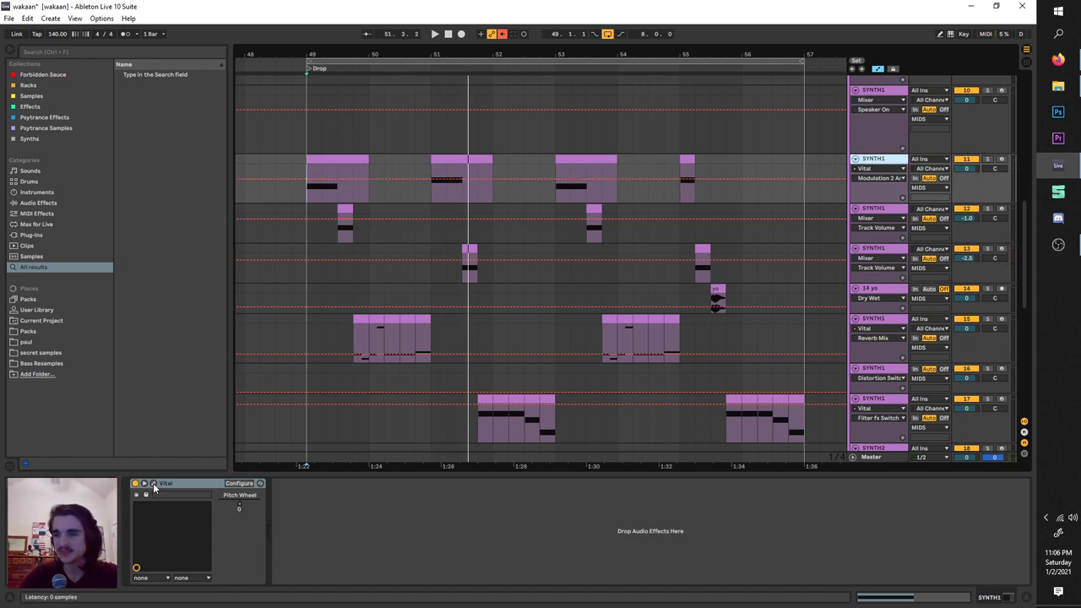
Move the loop start to 49.3.1, solo track 12 and open its Vital synth.
{"action": "left_click", "coordinate": [871, 209]}
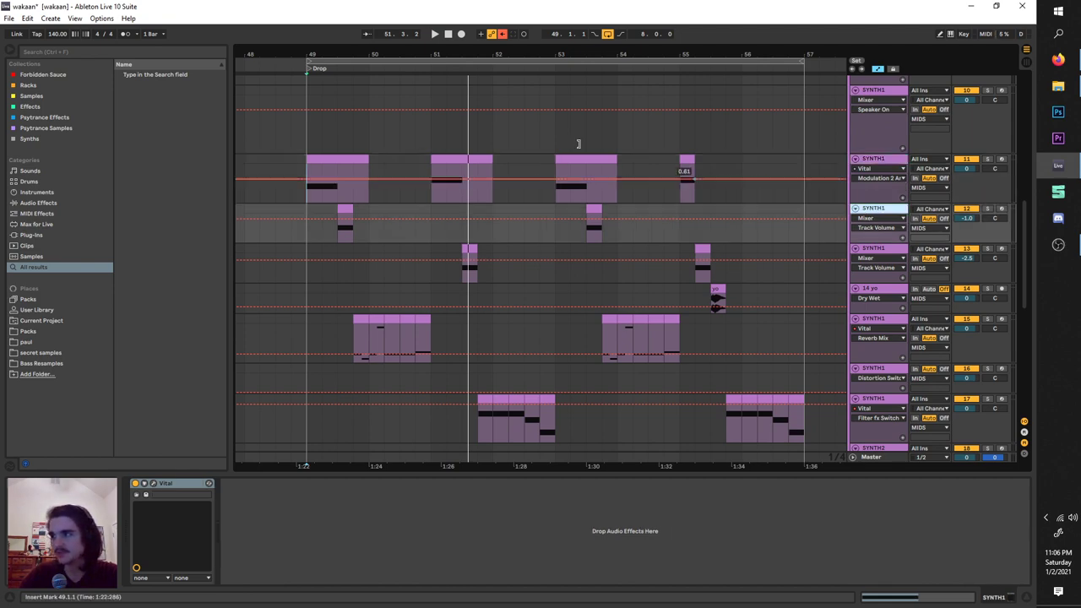
{"action": "left_click_drag", "start_coordinate": [329, 62], "coordinate": [362, 63]}
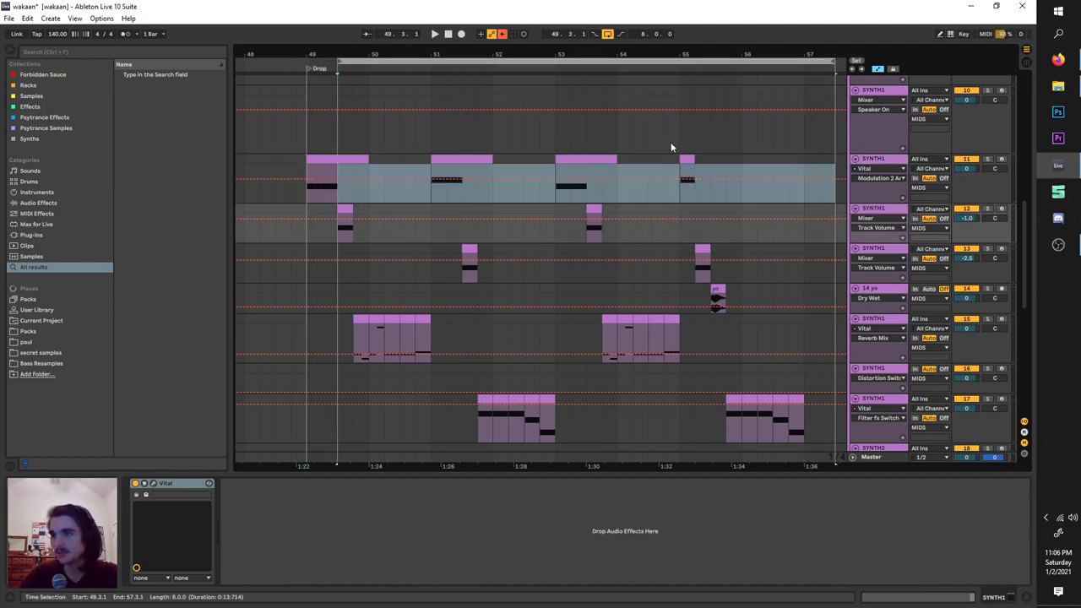
{"action": "left_click", "coordinate": [879, 214]}
{"action": "left_click", "coordinate": [154, 483]}
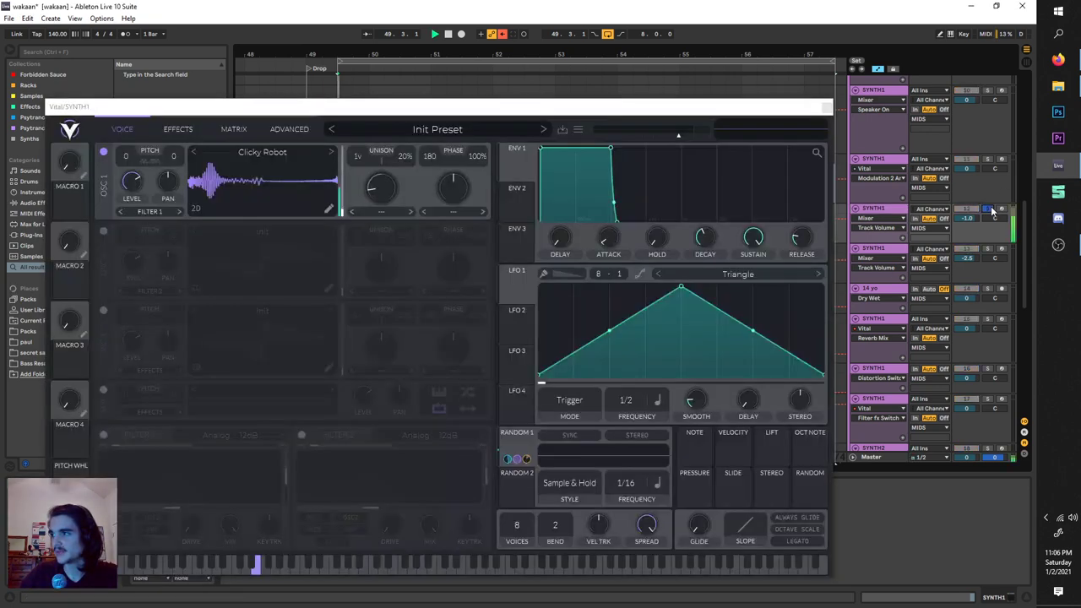
{"action": "left_click_drag", "start_coordinate": [189, 113], "coordinate": [265, 73]}
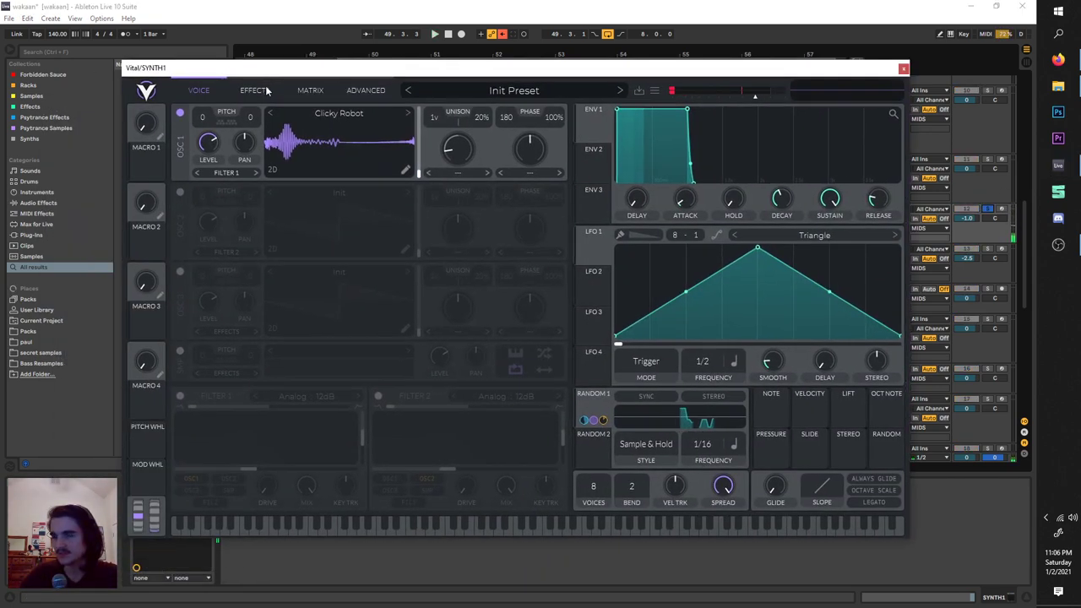
Examine the finished track 12 patch's effects chain, oscillator 1 wavetable and Random 1 modulation.
{"action": "left_click", "coordinate": [235, 90]}
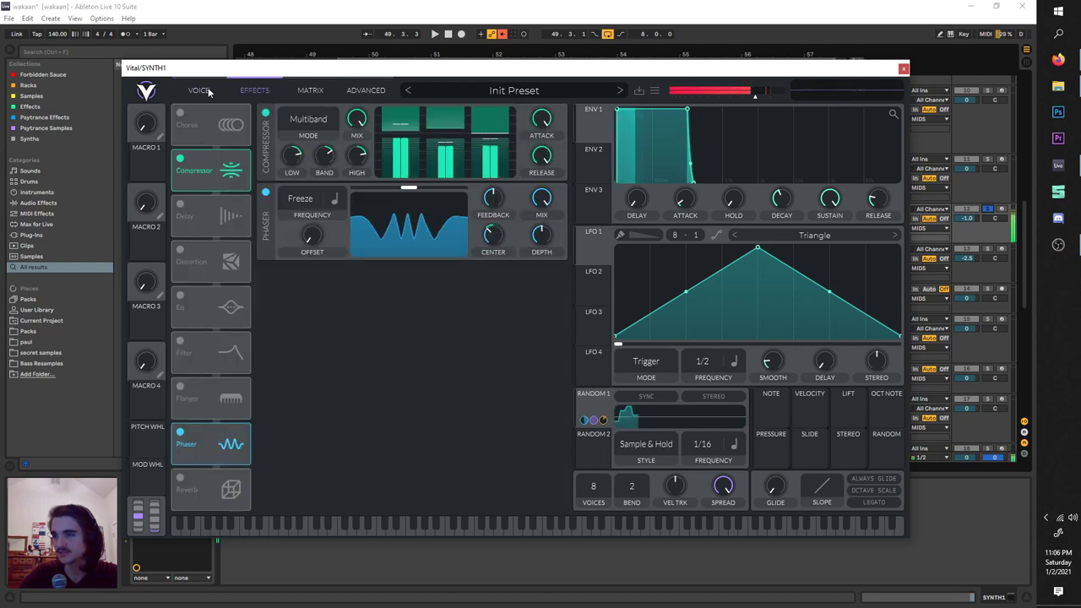
{"action": "left_click", "coordinate": [200, 90]}
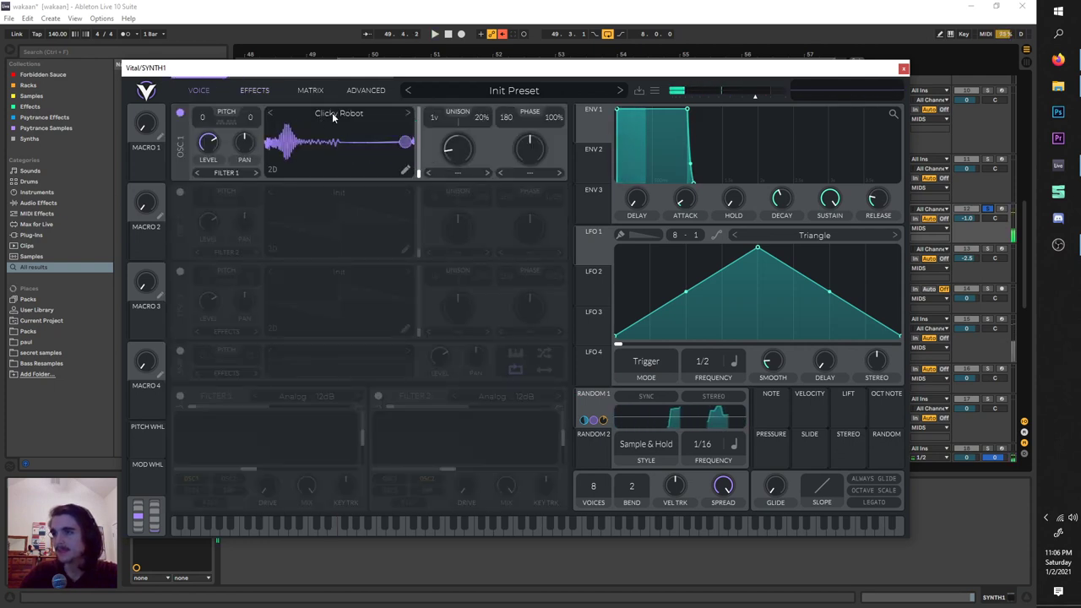
{"action": "left_click", "coordinate": [245, 92]}
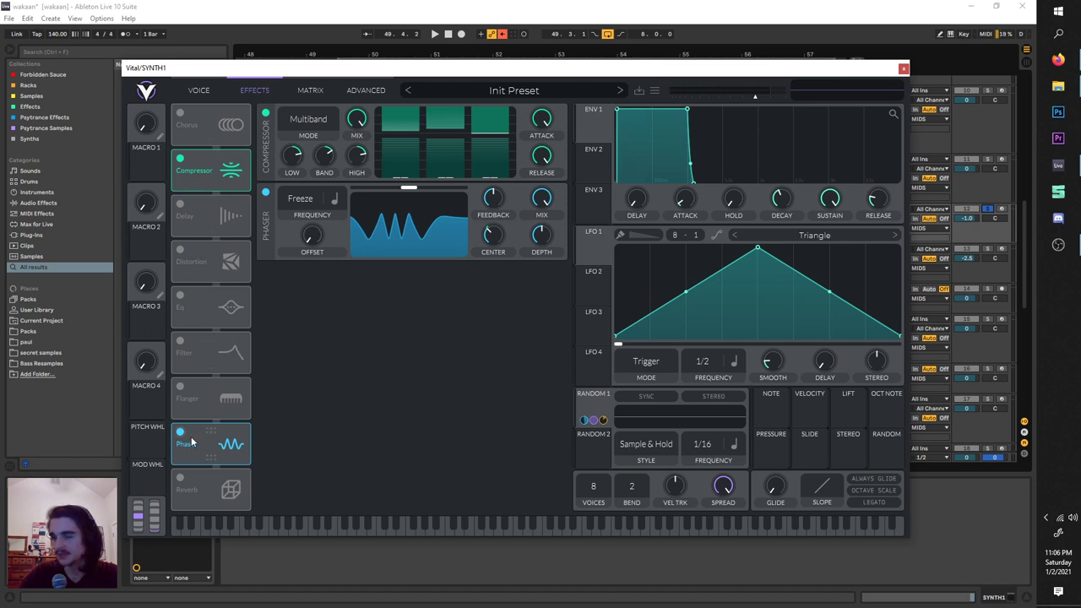
{"action": "left_click", "coordinate": [198, 90]}
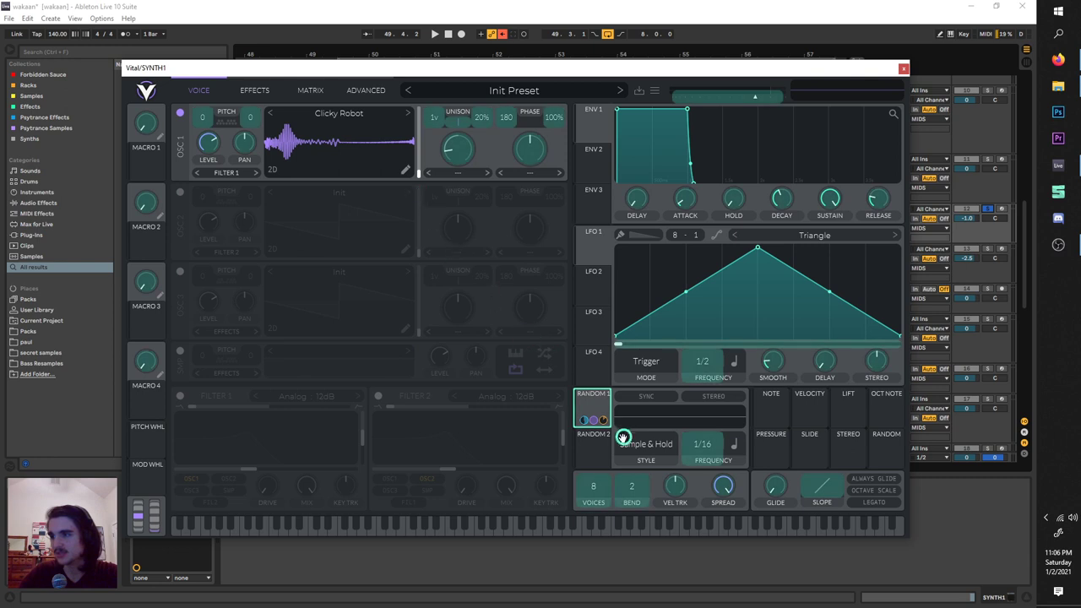
Initialize the track 12 preset and load the Glorkglunk wavetable Clicky Robot into oscillator 1.
{"action": "left_click", "coordinate": [657, 90]}
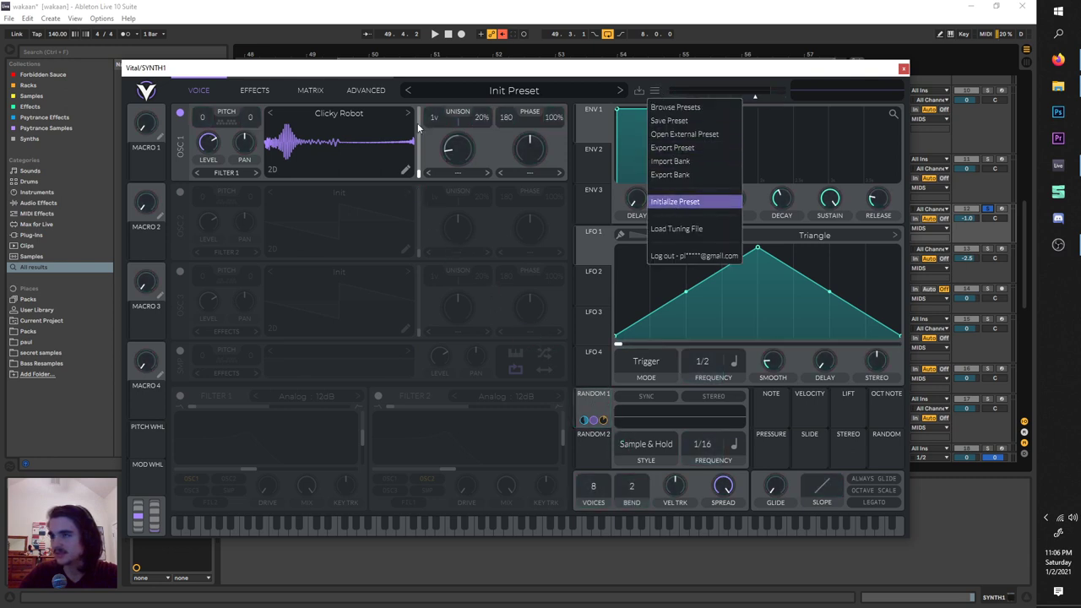
{"action": "left_click", "coordinate": [339, 113]}
{"action": "left_click", "coordinate": [498, 162]}
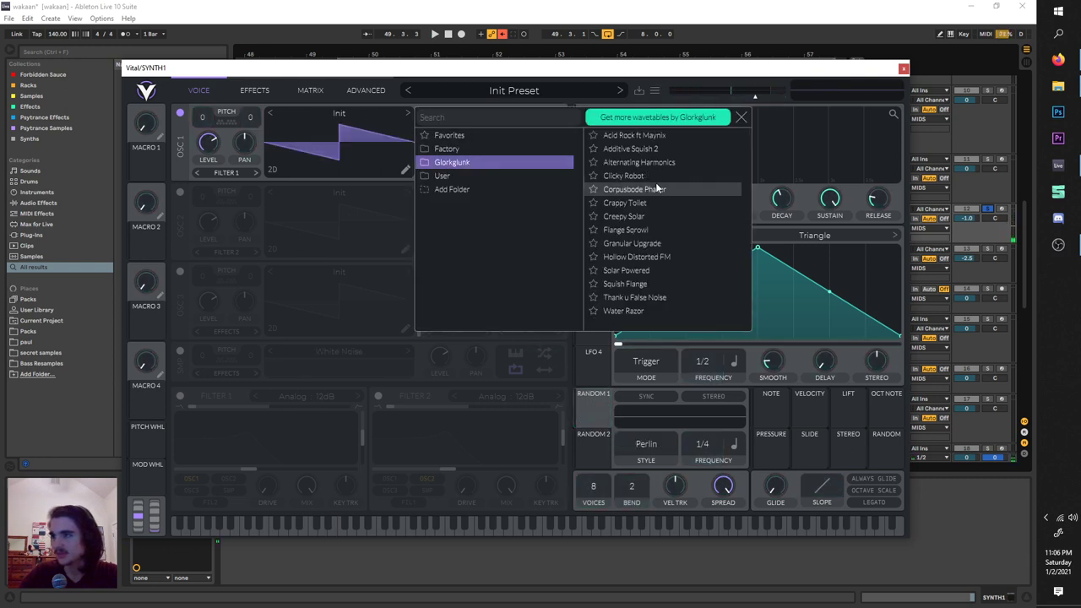
{"action": "left_click", "coordinate": [624, 176]}
{"action": "left_click", "coordinate": [616, 342]}
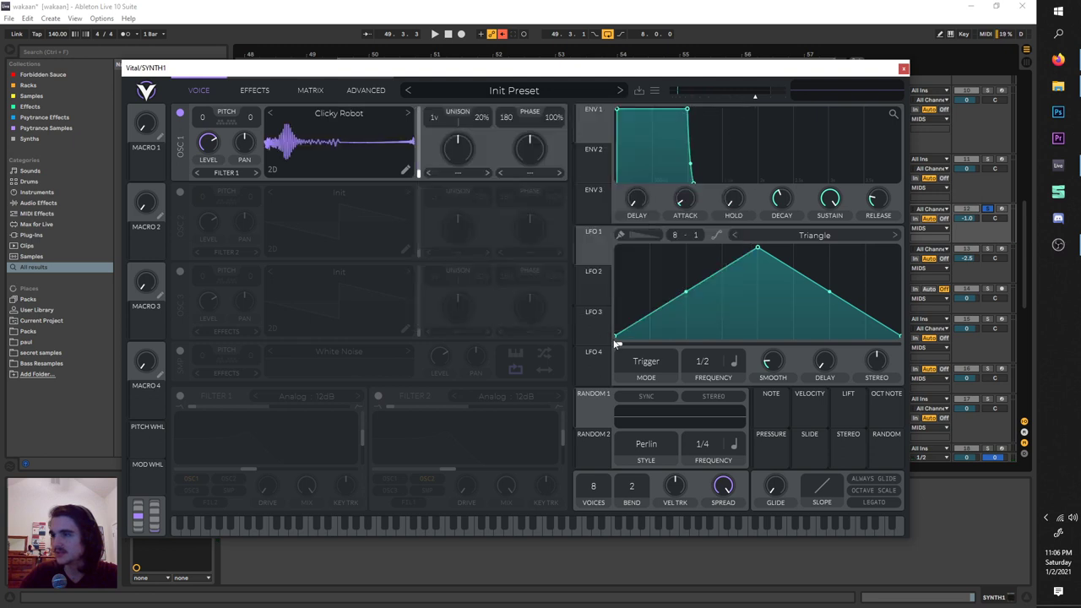
Assign Random 1 to oscillator 1's wavetable position and audition the movement.
{"action": "left_click_drag", "start_coordinate": [601, 417], "coordinate": [622, 271]}
{"action": "left_click_drag", "start_coordinate": [424, 171], "coordinate": [419, 157]}
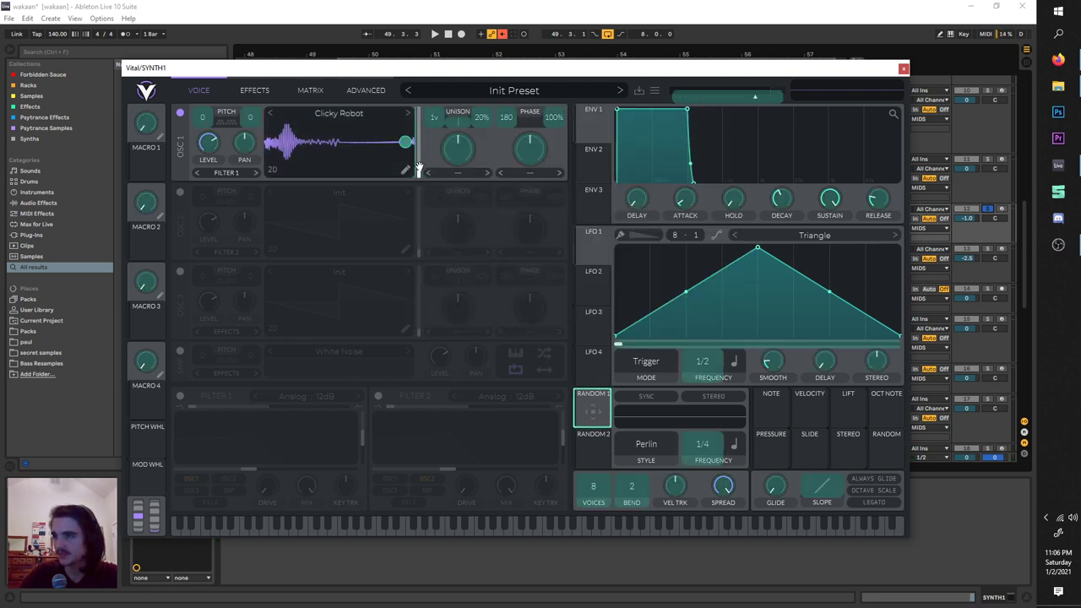
{"action": "key", "text": "space"}
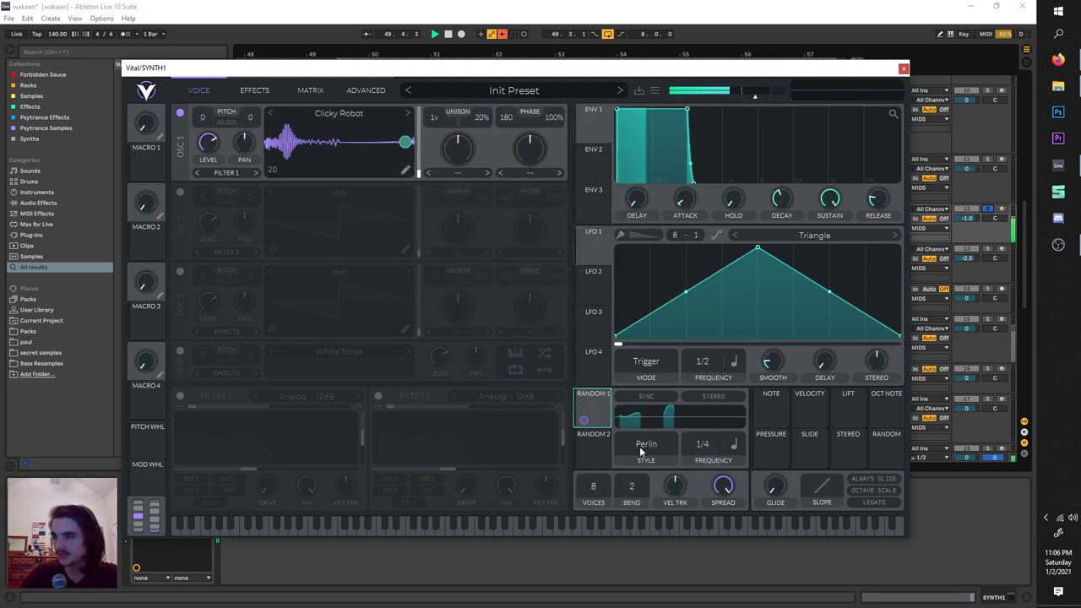
{"action": "key", "text": "space"}
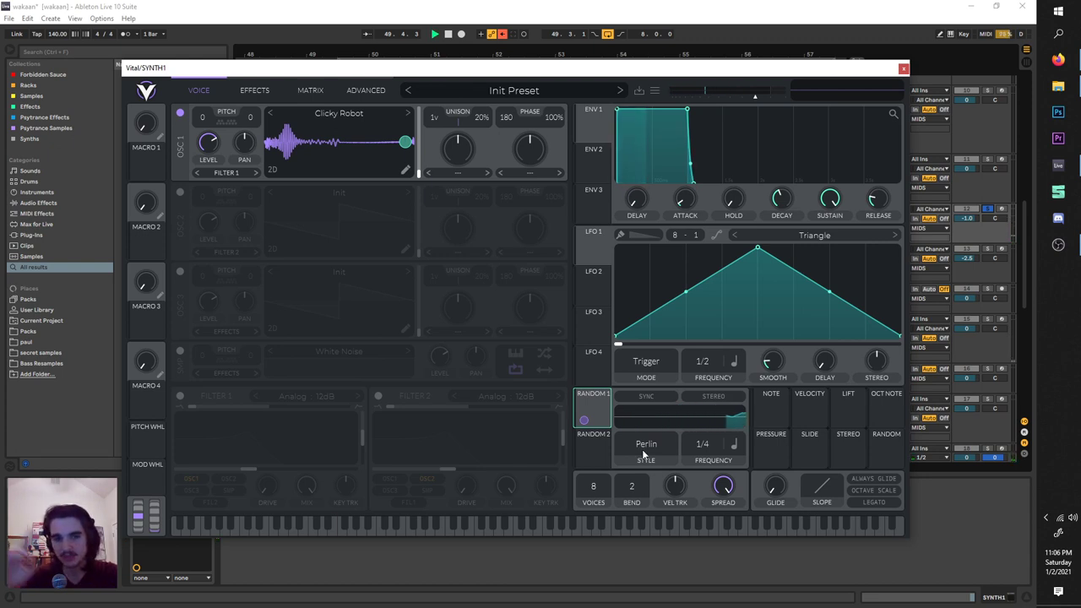
Set Random 1's style to Sample & Hold and its frequency to 1/16, auditioning the changes.
{"action": "left_click", "coordinate": [648, 453]}
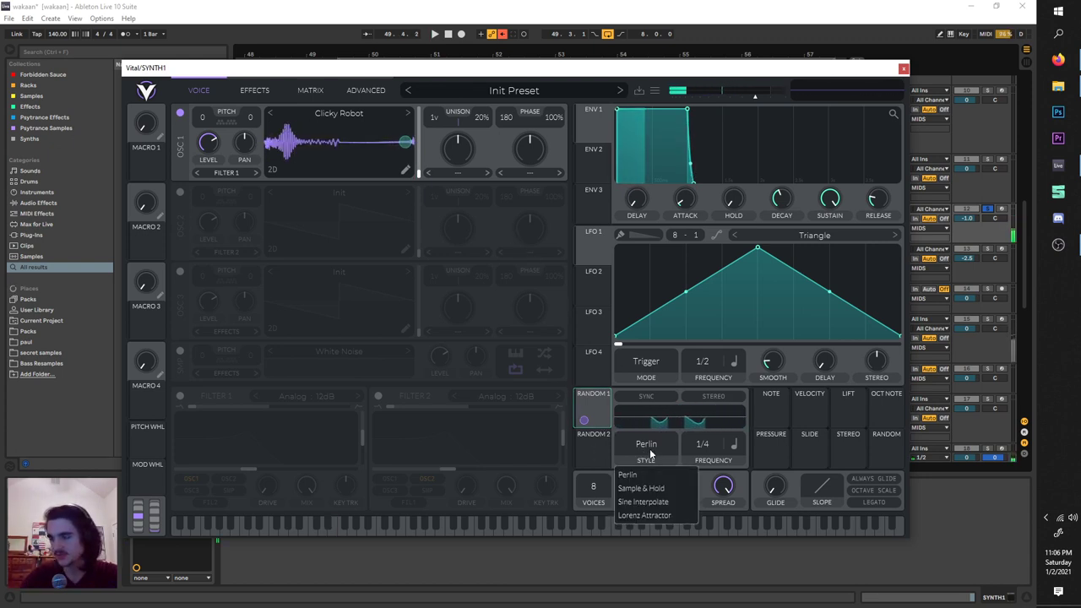
{"action": "left_click", "coordinate": [657, 492]}
{"action": "key", "text": "space"}
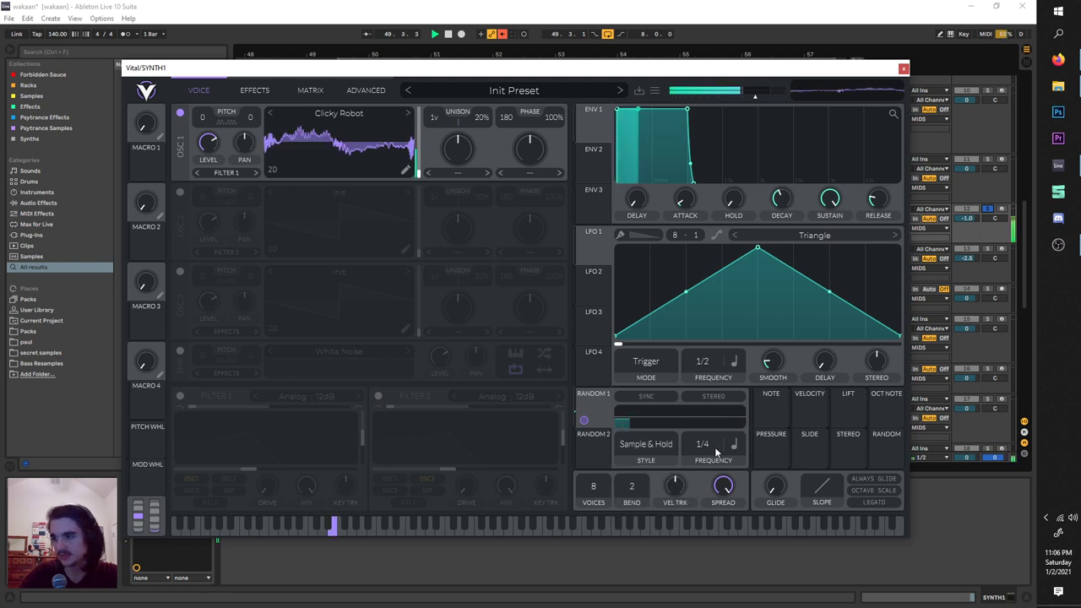
{"action": "key", "text": "space"}
{"action": "left_click", "coordinate": [647, 445]}
{"action": "left_click", "coordinate": [711, 445]}
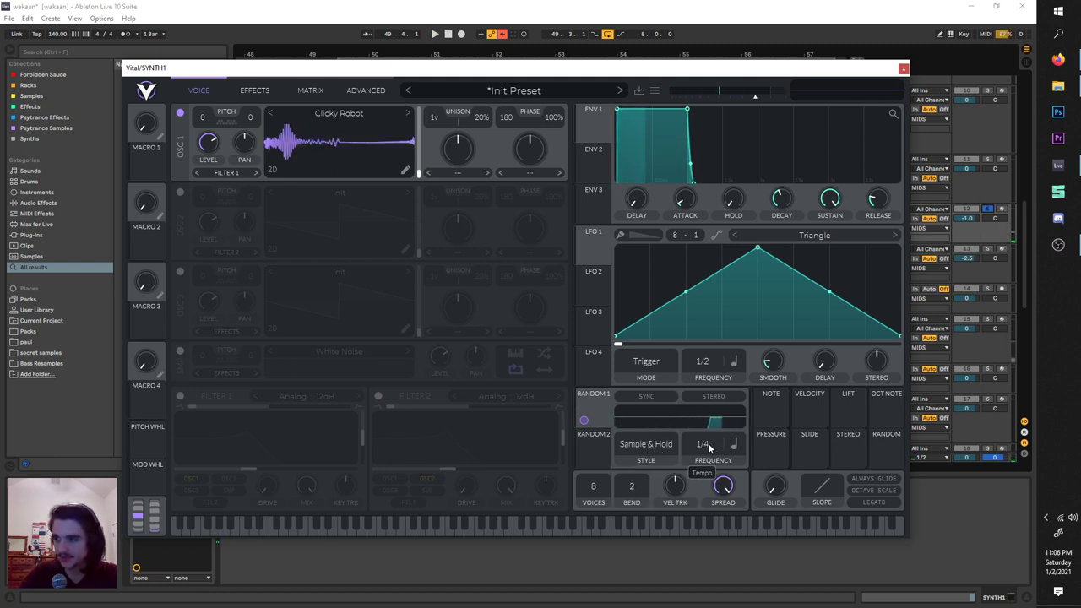
{"action": "left_click_drag", "start_coordinate": [706, 409], "coordinate": [704, 390]}
{"action": "key", "text": "space"}
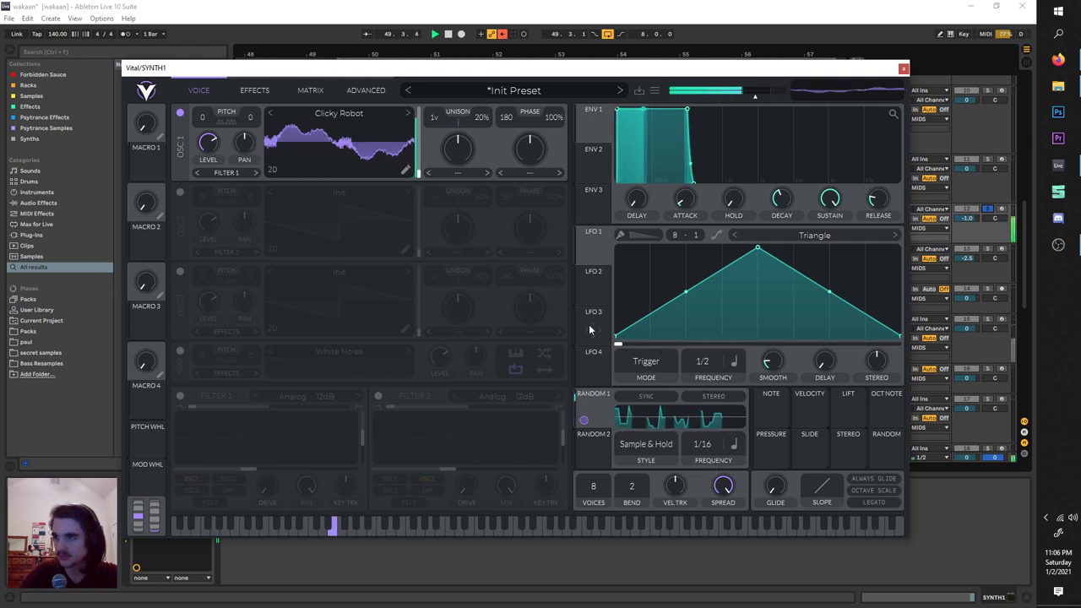
Enable the Phaser, place it ahead of Distortion in the effects chain, and set its frequency to Freeze.
{"action": "left_click", "coordinate": [256, 89]}
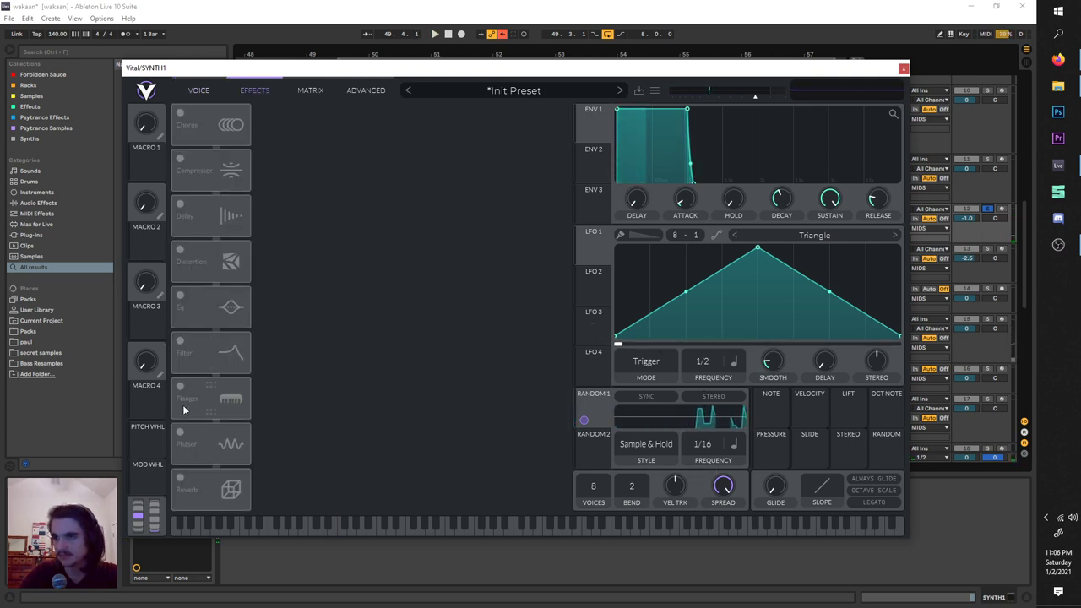
{"action": "left_click", "coordinate": [182, 432]}
{"action": "left_click_drag", "start_coordinate": [199, 448], "coordinate": [221, 263]}
Assign Random 1 to the phaser's center and audition the modulation.
{"action": "key", "text": "space"}
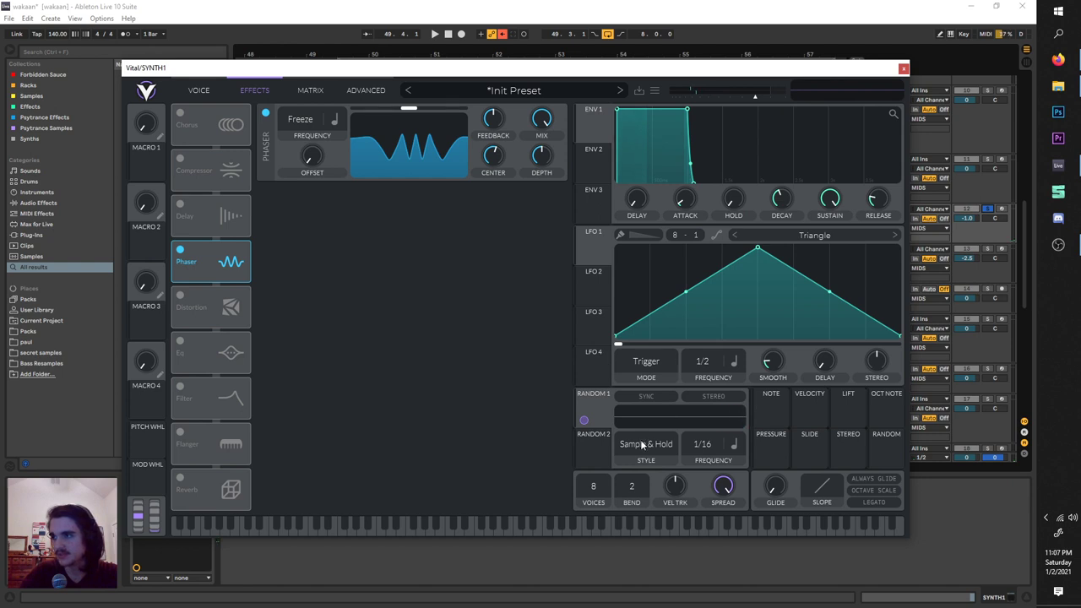
{"action": "left_click_drag", "start_coordinate": [596, 409], "coordinate": [494, 175]}
{"action": "key", "text": "space"}
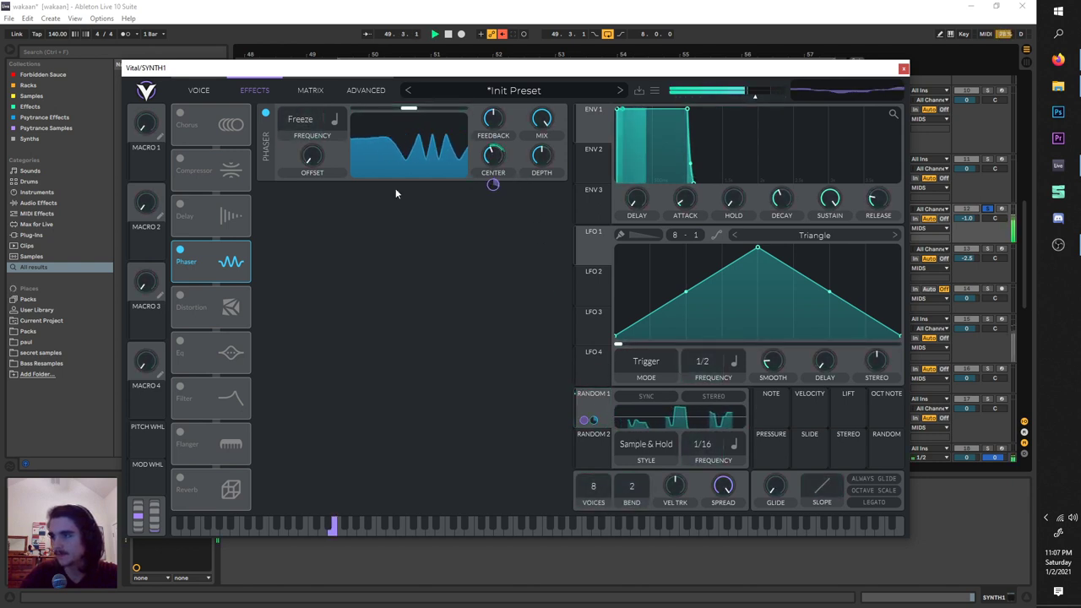
Enable the Multiband Compressor with attack and release at maximum, try it after the Phaser, and return it ahead of the Phaser.
{"action": "left_click", "coordinate": [181, 160]}
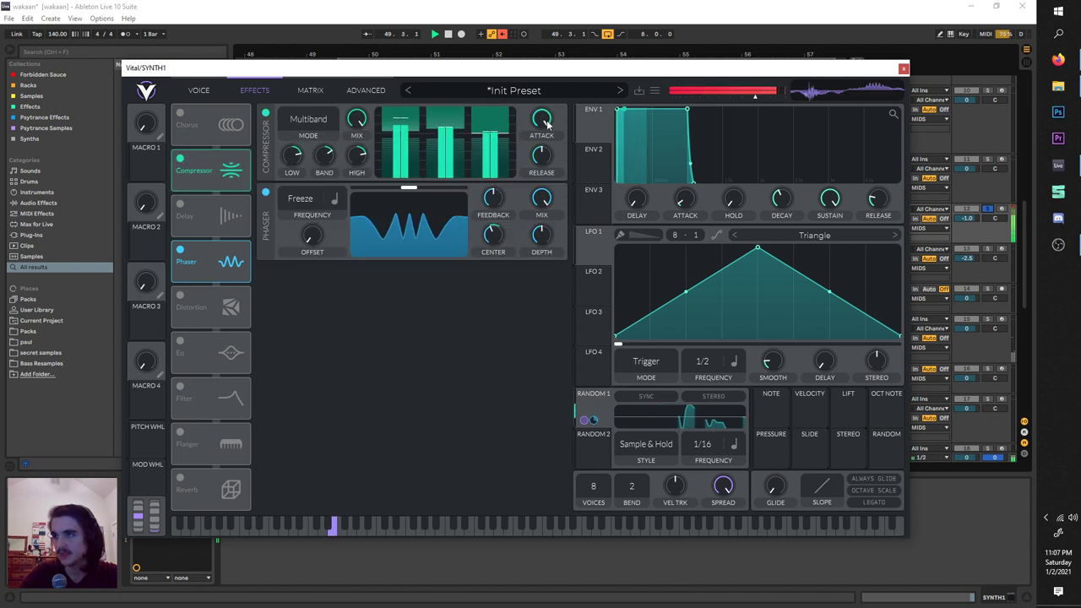
{"action": "left_click_drag", "start_coordinate": [203, 169], "coordinate": [205, 269]}
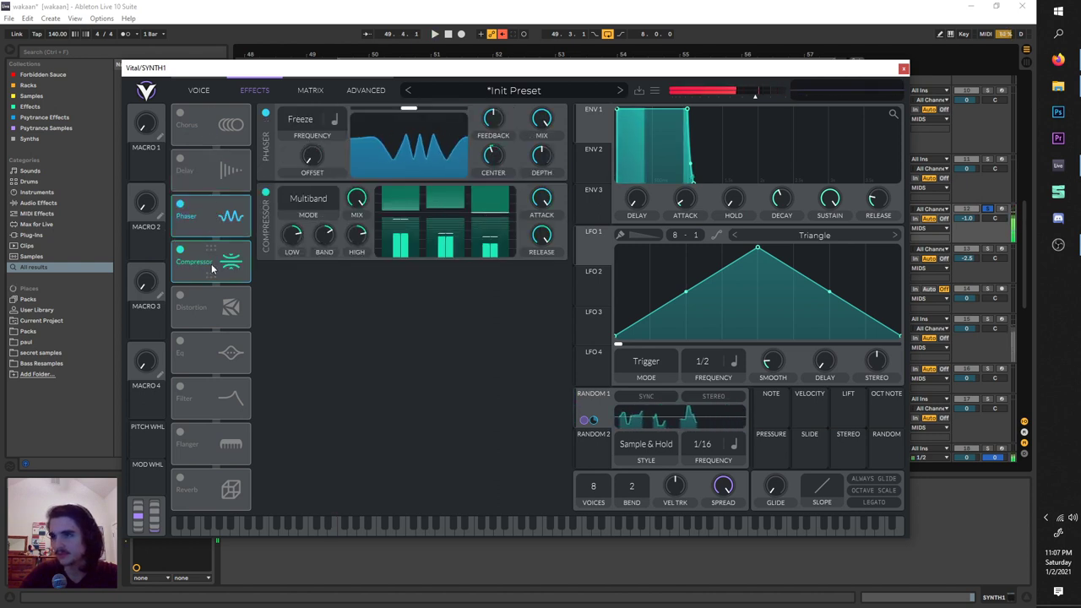
{"action": "left_click_drag", "start_coordinate": [205, 183], "coordinate": [205, 177]}
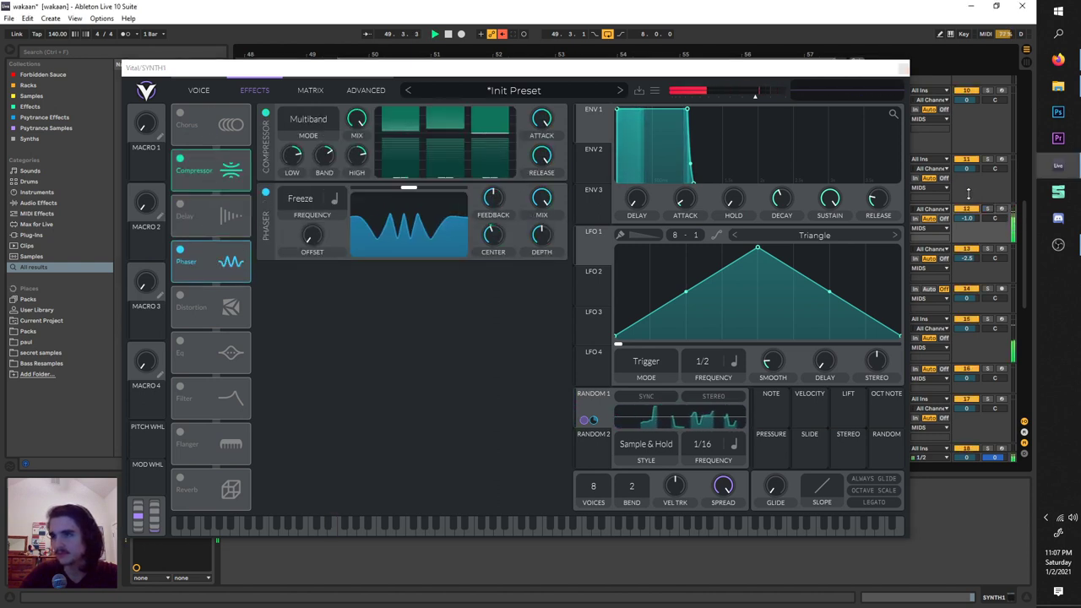
Move the loop start to 49.4.1, solo track 15, and review the effects and oscillators of its Vital patch.
{"action": "left_click", "coordinate": [905, 71]}
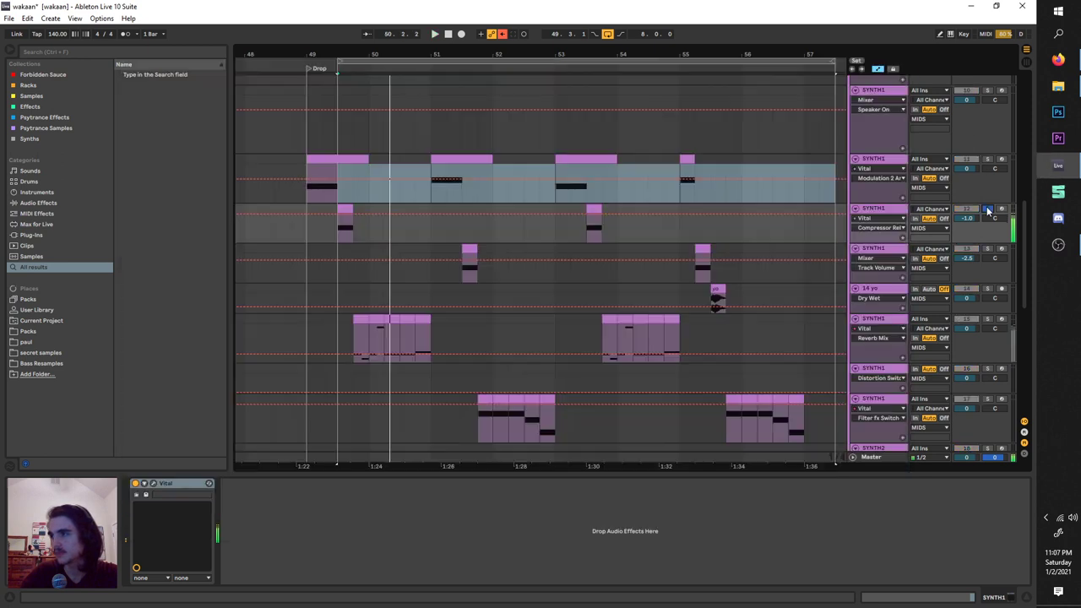
{"action": "left_click_drag", "start_coordinate": [393, 62], "coordinate": [409, 63]}
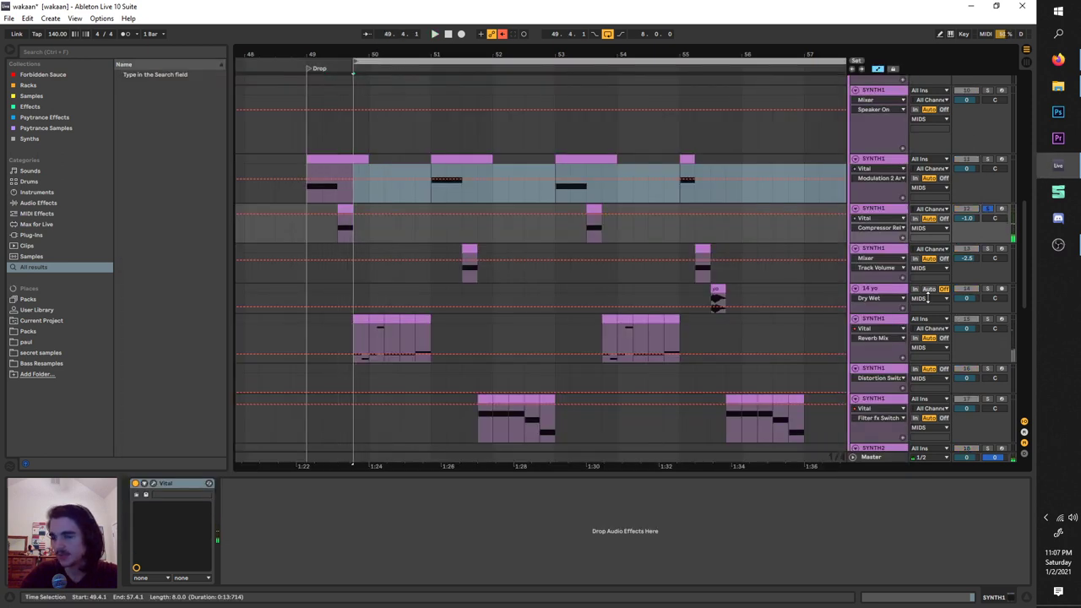
{"action": "left_click", "coordinate": [990, 319]}
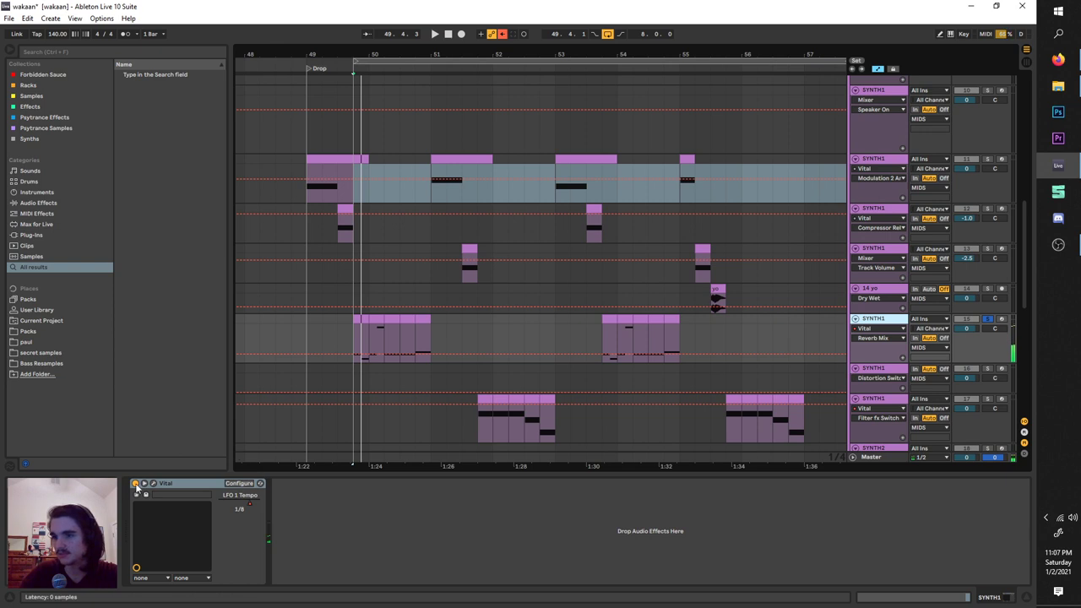
{"action": "left_click", "coordinate": [152, 485]}
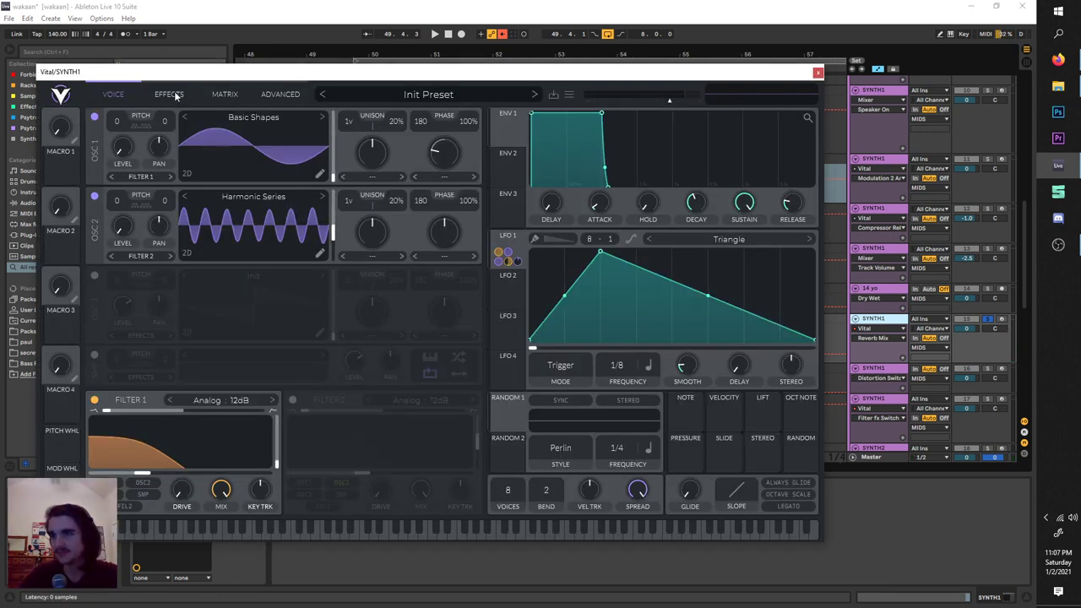
{"action": "left_click", "coordinate": [172, 94]}
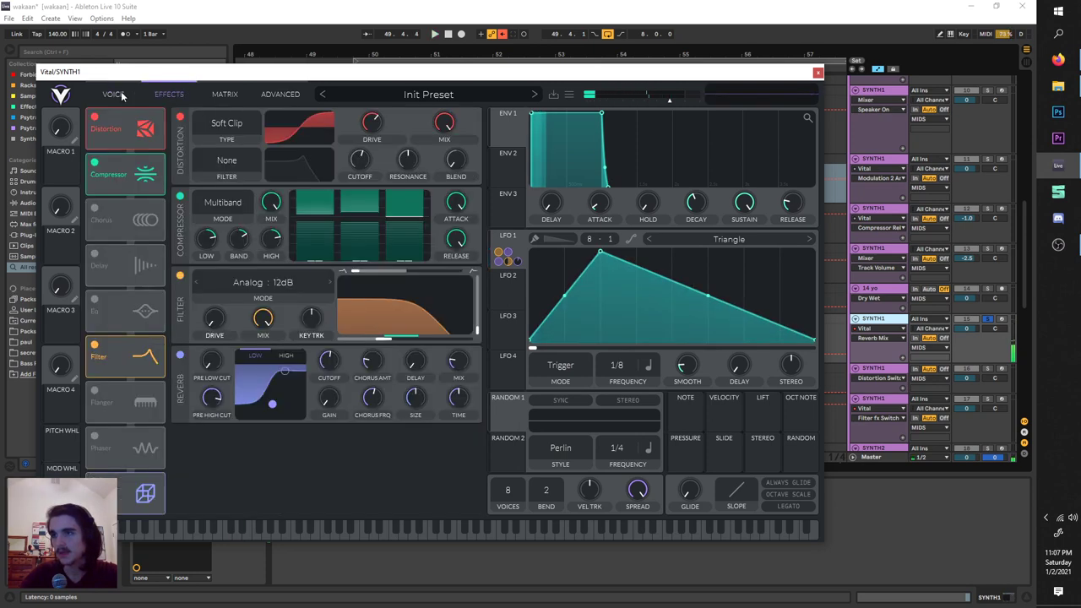
{"action": "left_click", "coordinate": [121, 96]}
Initialize the track 15 preset and load the Factory wavetable Basic Shapes into oscillator 1.
{"action": "left_click", "coordinate": [568, 95]}
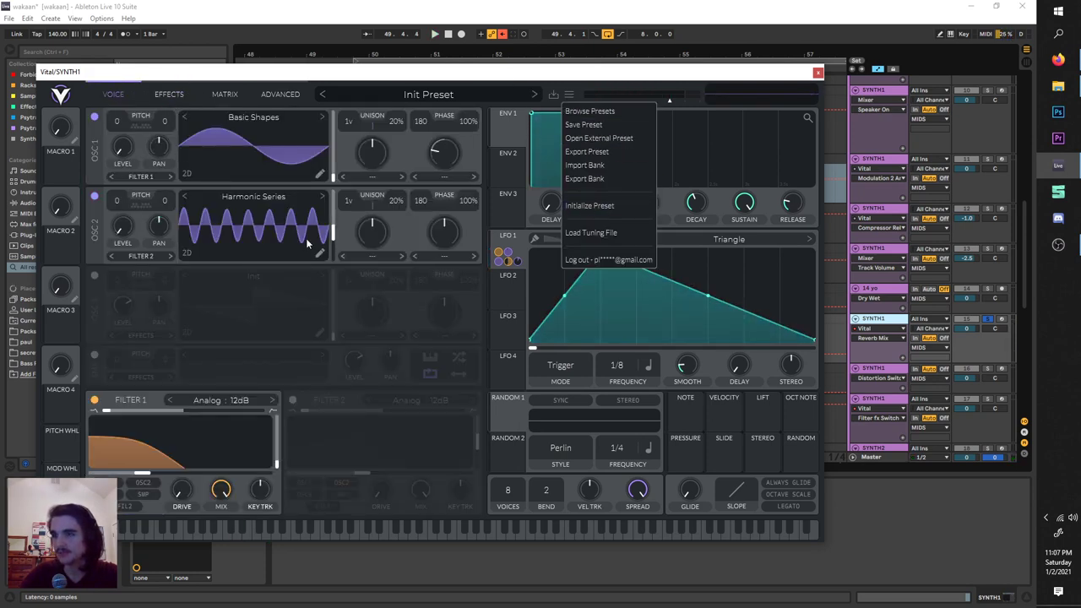
{"action": "left_click", "coordinate": [613, 210]}
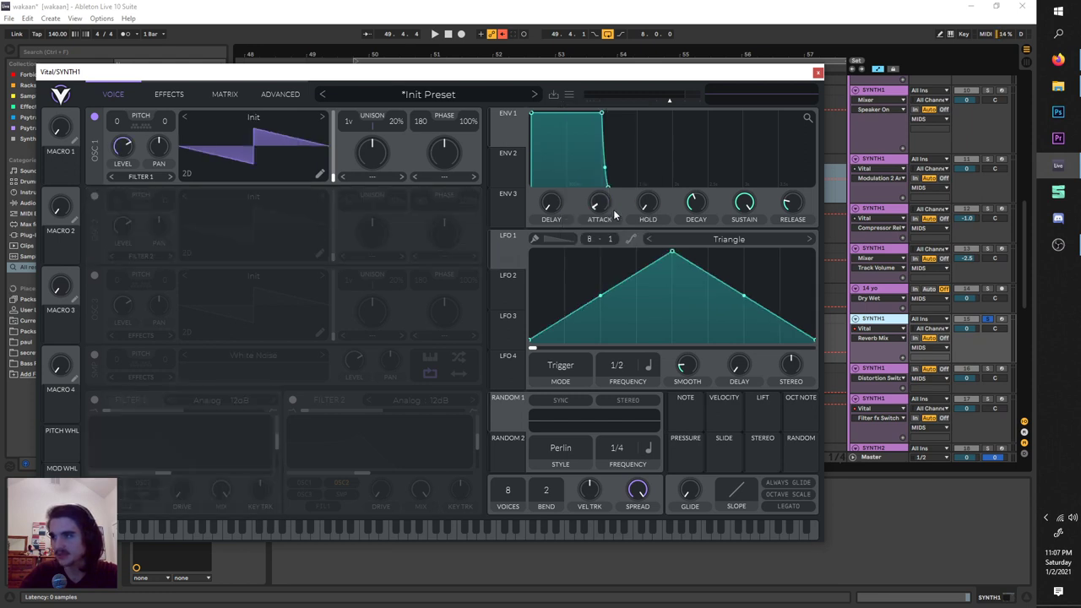
{"action": "left_click", "coordinate": [207, 121]}
{"action": "left_click", "coordinate": [423, 152]}
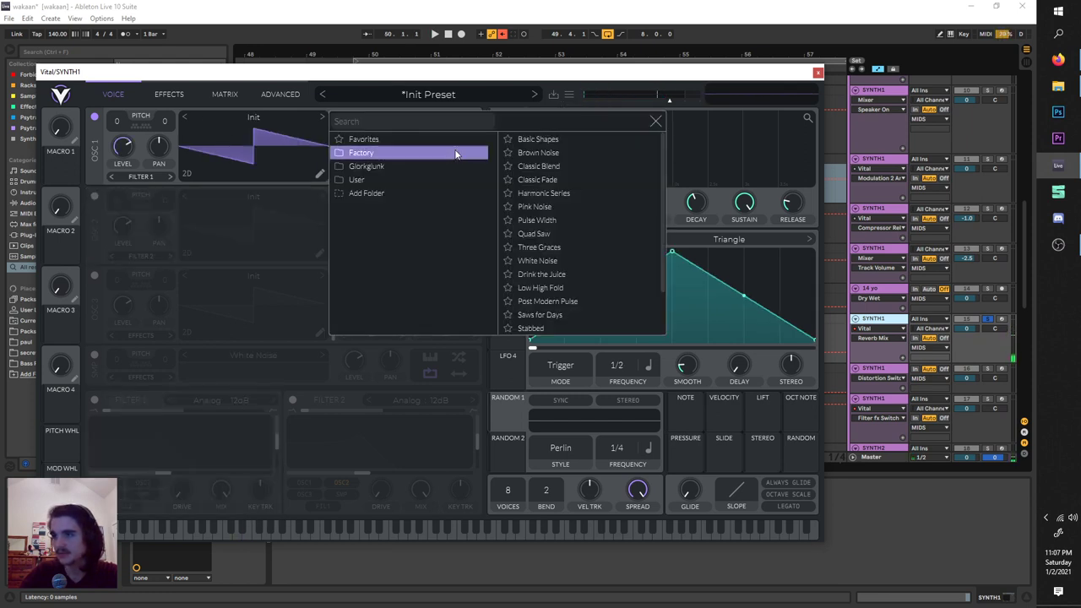
{"action": "left_click", "coordinate": [620, 138]}
{"action": "left_click", "coordinate": [655, 123]}
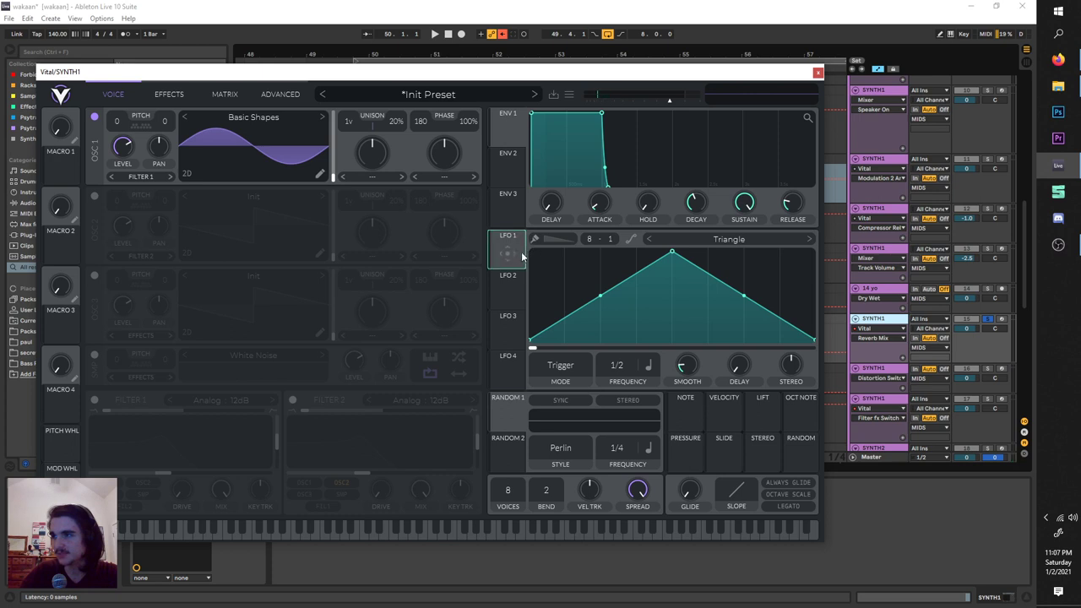
Assign LFO 1 to oscillator 1's level and turn the base level fully down.
{"action": "left_click_drag", "start_coordinate": [507, 253], "coordinate": [123, 146]}
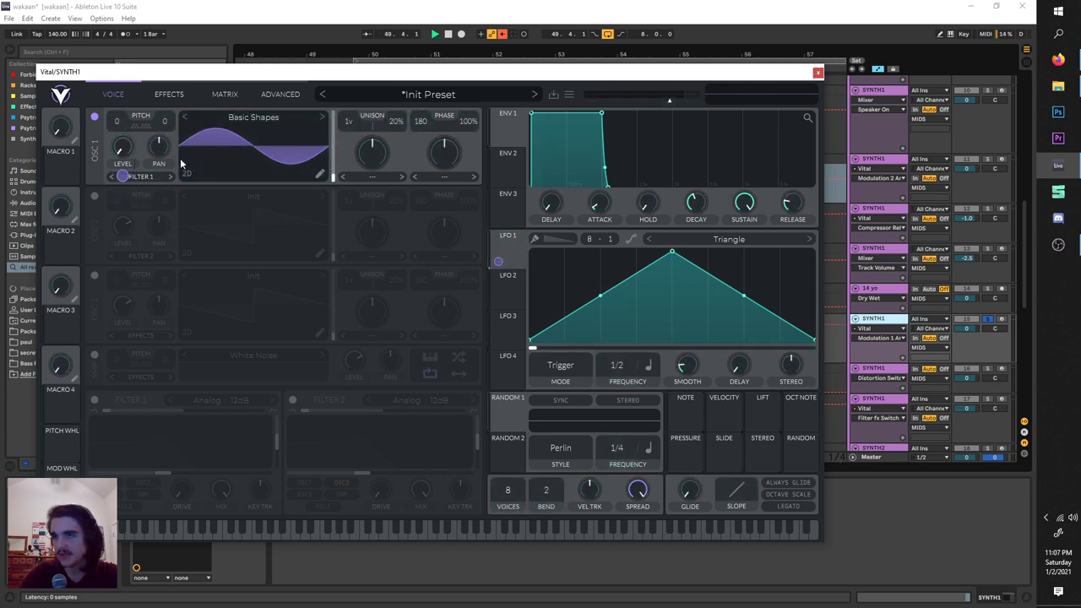
Set LFO 1's frequency to 1/8, auditioning the rate against the loop.
{"action": "scroll", "coordinate": [621, 365], "scroll_direction": "up", "scroll_amount": 1}
{"action": "left_click", "coordinate": [560, 365]}
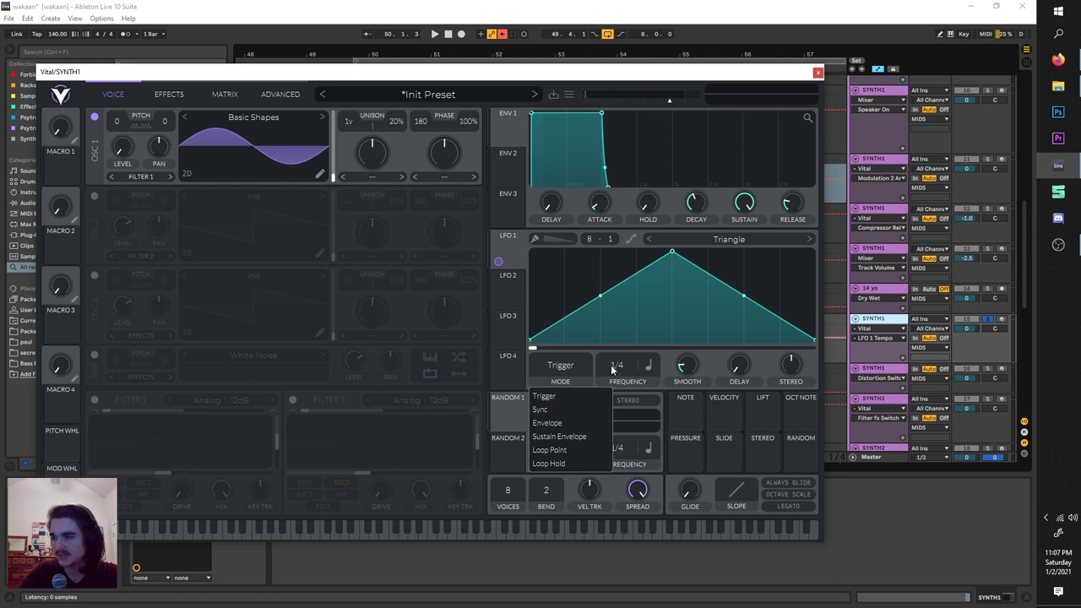
{"action": "left_click", "coordinate": [615, 380]}
{"action": "scroll", "coordinate": [619, 363], "scroll_direction": "up", "scroll_amount": 2}
{"action": "key", "text": "space"}
{"action": "key", "text": "space"}
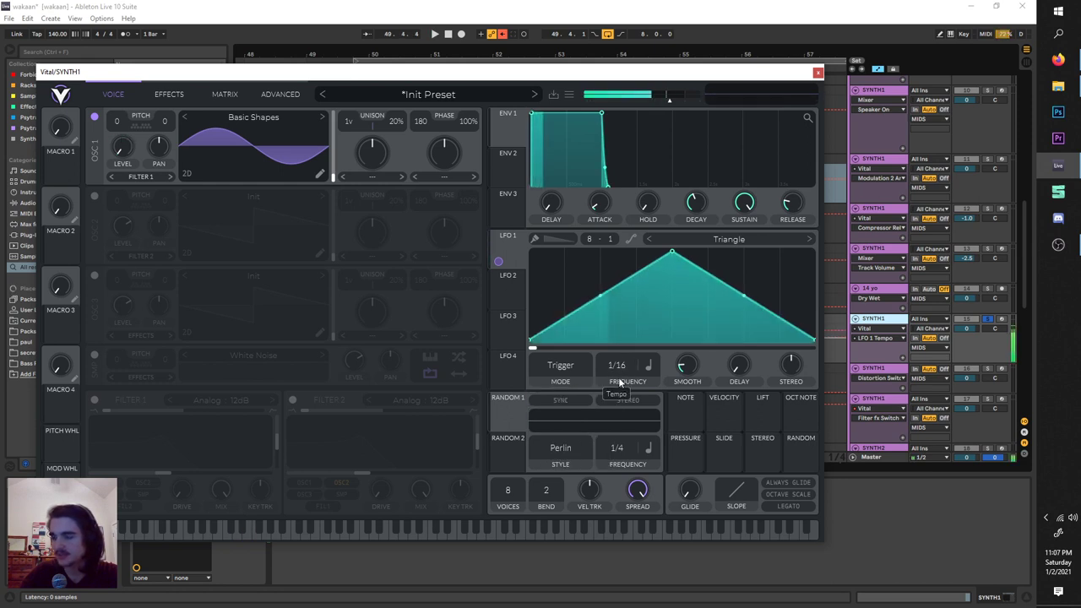
{"action": "scroll", "coordinate": [620, 382], "scroll_direction": "down", "scroll_amount": 1}
{"action": "key", "text": "space"}
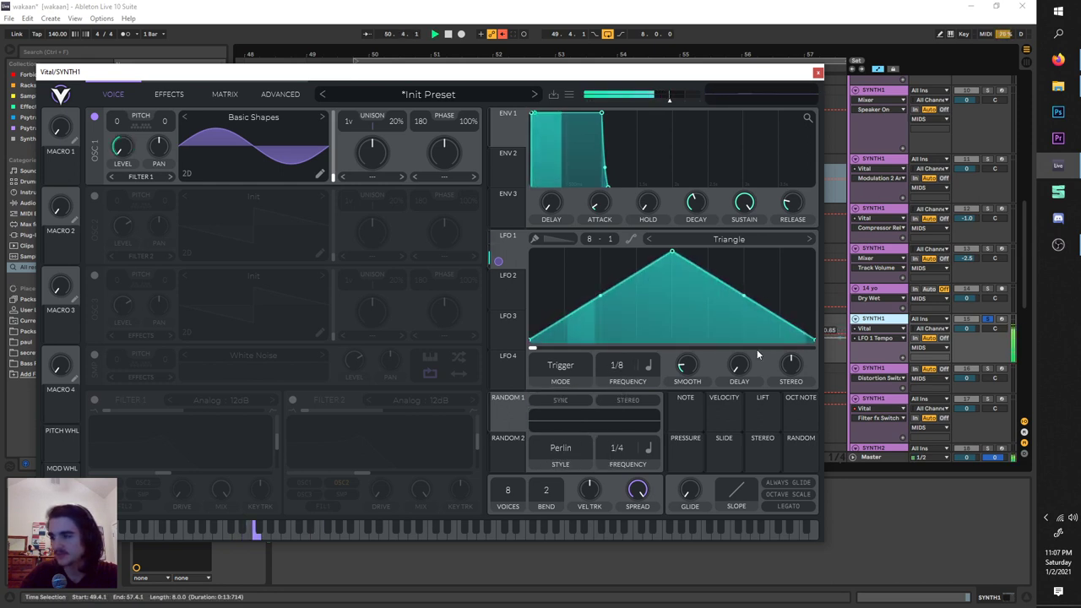
{"action": "key", "text": "space"}
Enable oscillator 2 and load the Factory wavetable Harmonic Series into it.
{"action": "left_click", "coordinate": [95, 196]}
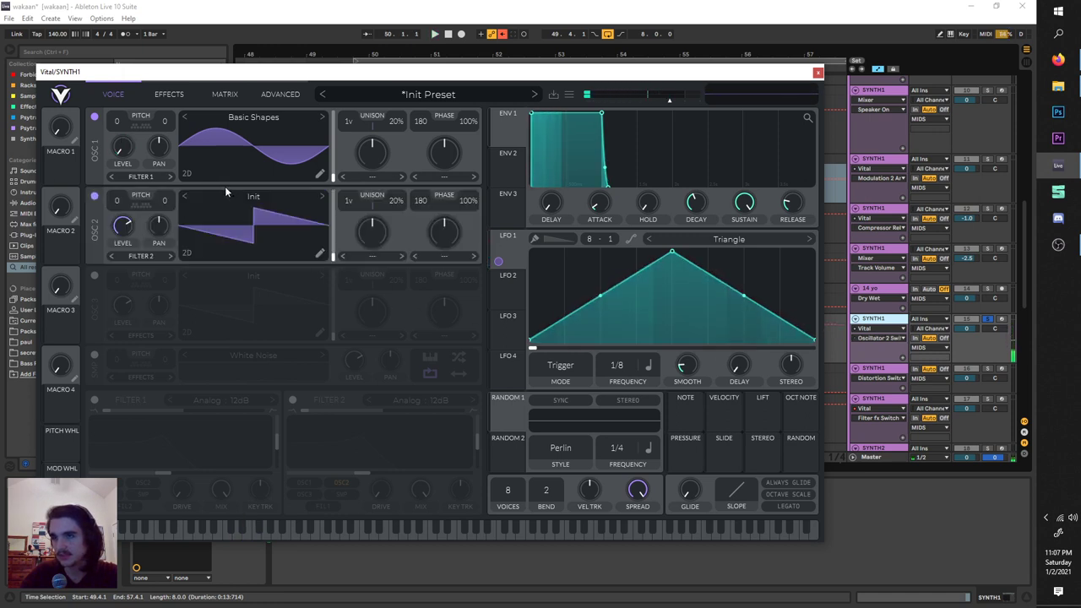
{"action": "left_click", "coordinate": [229, 199]}
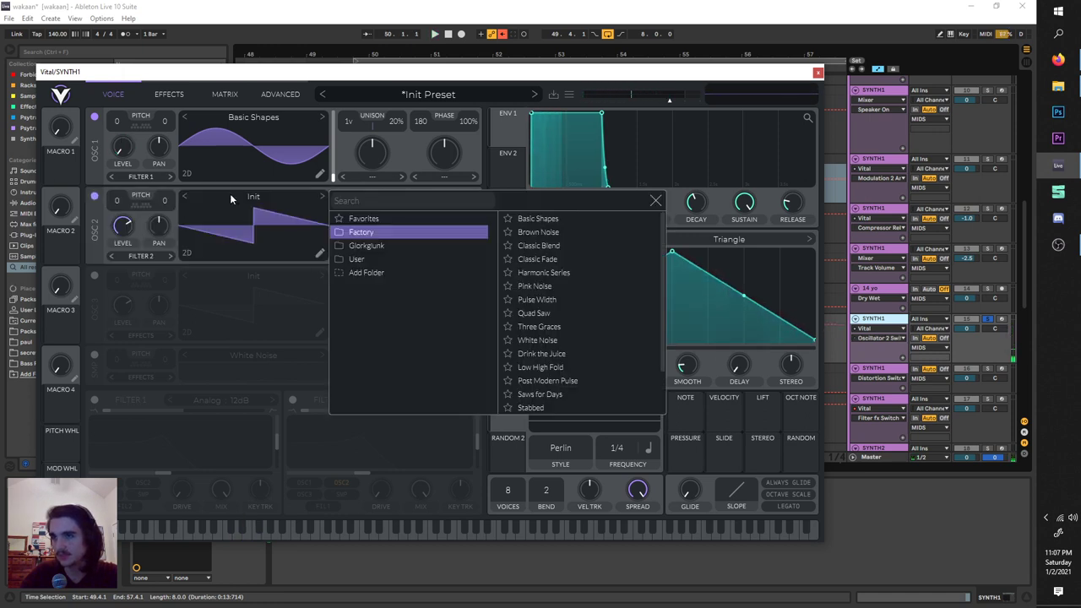
{"action": "double_click", "coordinate": [542, 271]}
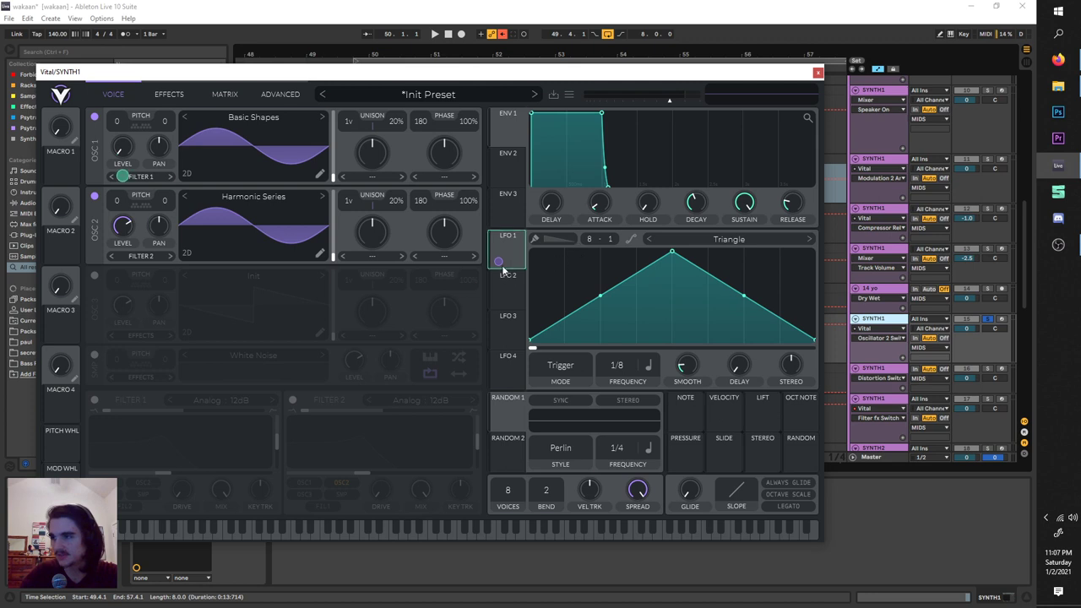
Assign LFO 1 to oscillator 2's level with the base level fully down, and raise its wavetable frame slightly during playback.
{"action": "left_click_drag", "start_coordinate": [499, 261], "coordinate": [123, 227]}
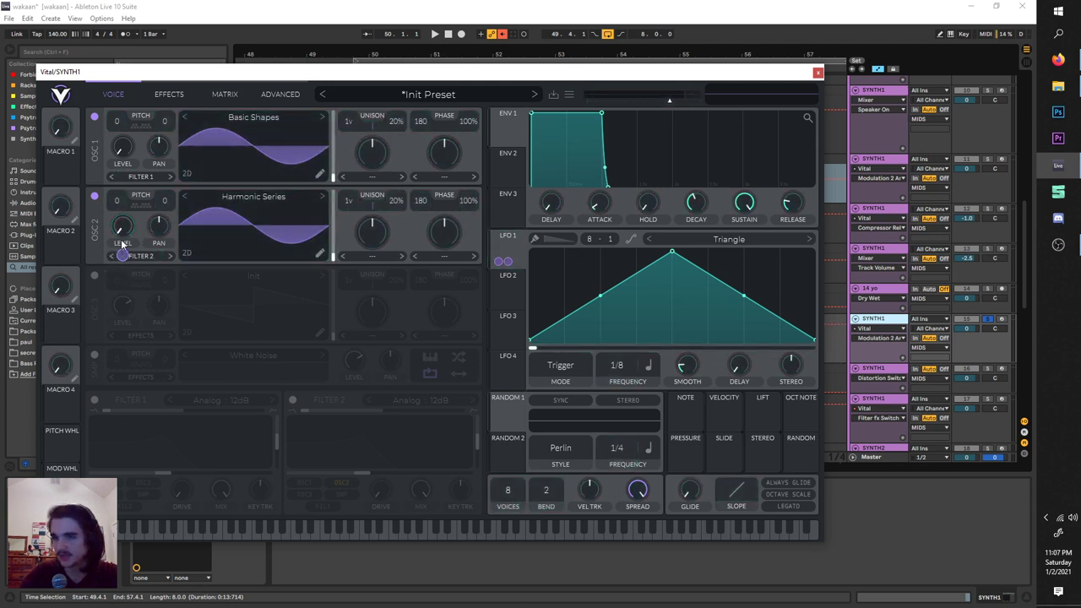
{"action": "key", "text": "space"}
{"action": "left_click_drag", "start_coordinate": [335, 238], "coordinate": [334, 230]}
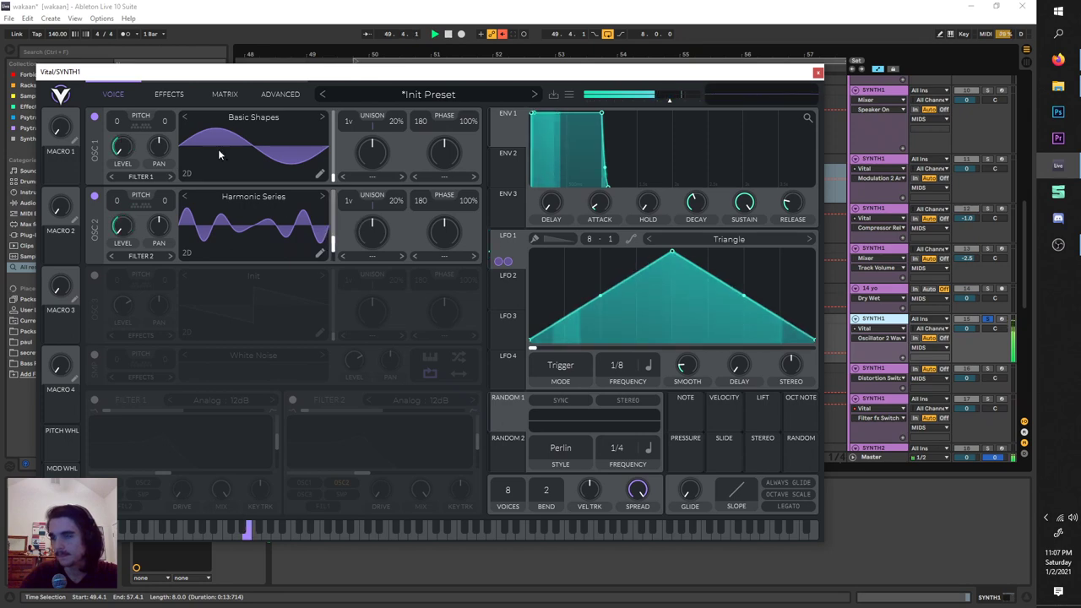
Enable Filter 1 and modulate its cutoff with LFO 1.
{"action": "left_click", "coordinate": [94, 401]}
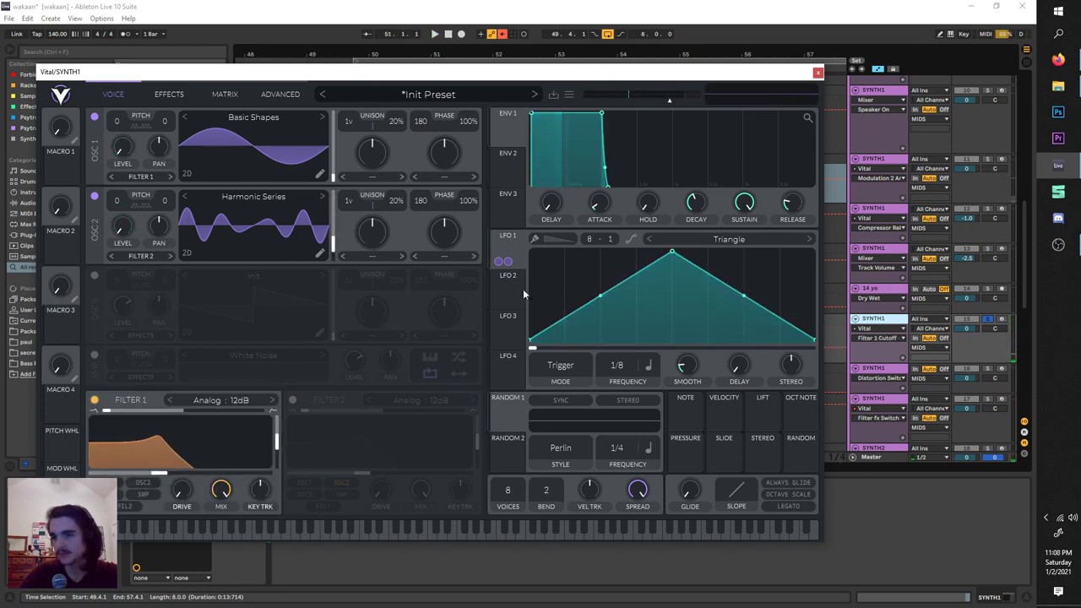
{"action": "left_click_drag", "start_coordinate": [509, 257], "coordinate": [179, 438]}
{"action": "key", "text": "space"}
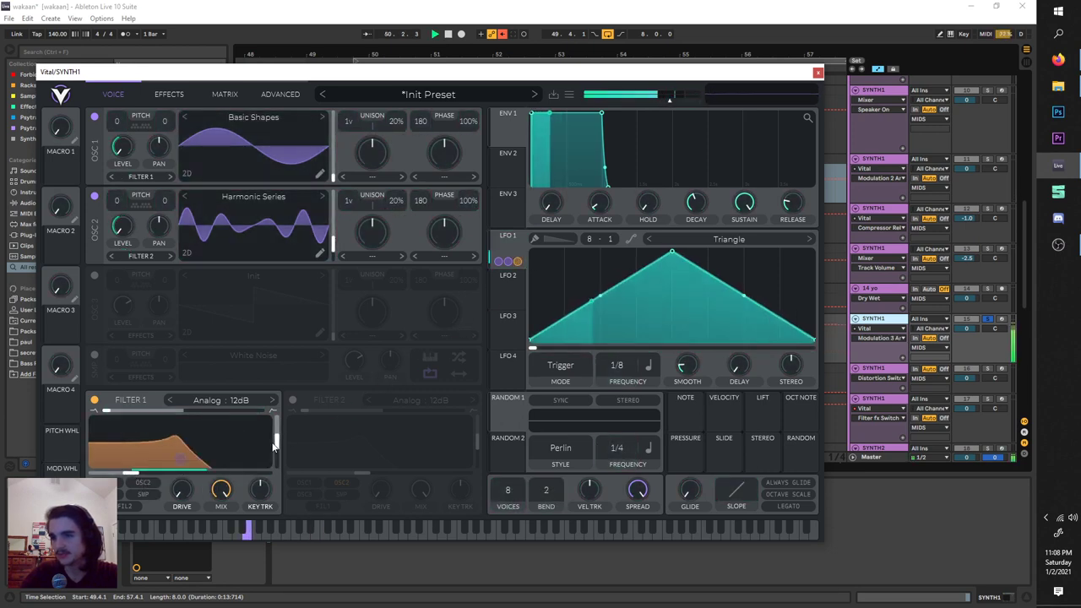
Lower Filter 1's resonance to the minimum and route oscillator 2 into Filter 1.
{"action": "left_click_drag", "start_coordinate": [277, 440], "coordinate": [275, 454]}
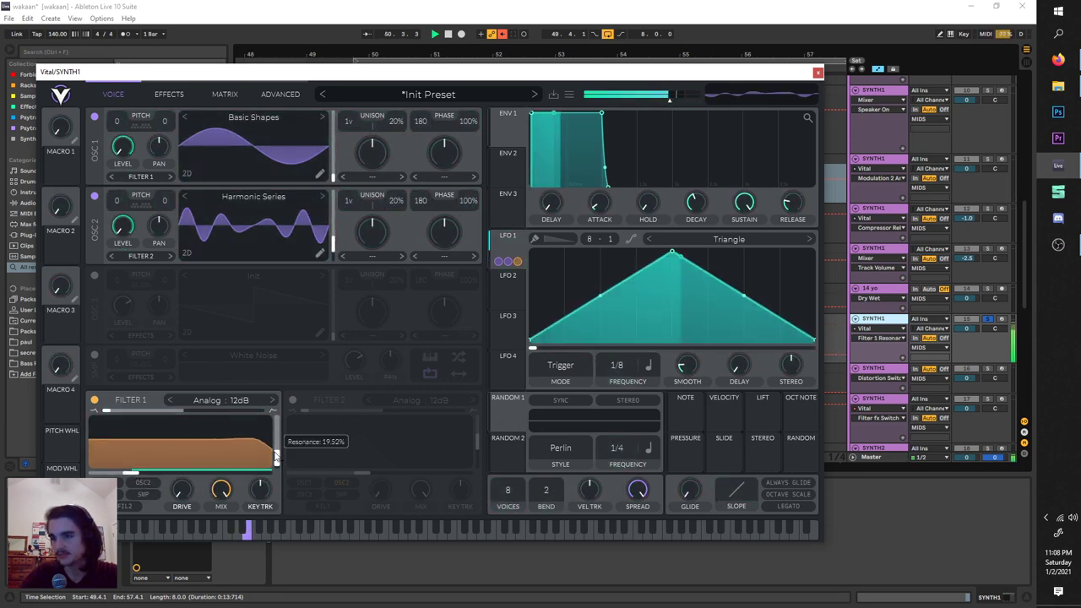
{"action": "left_click", "coordinate": [141, 255]}
{"action": "left_click", "coordinate": [151, 271]}
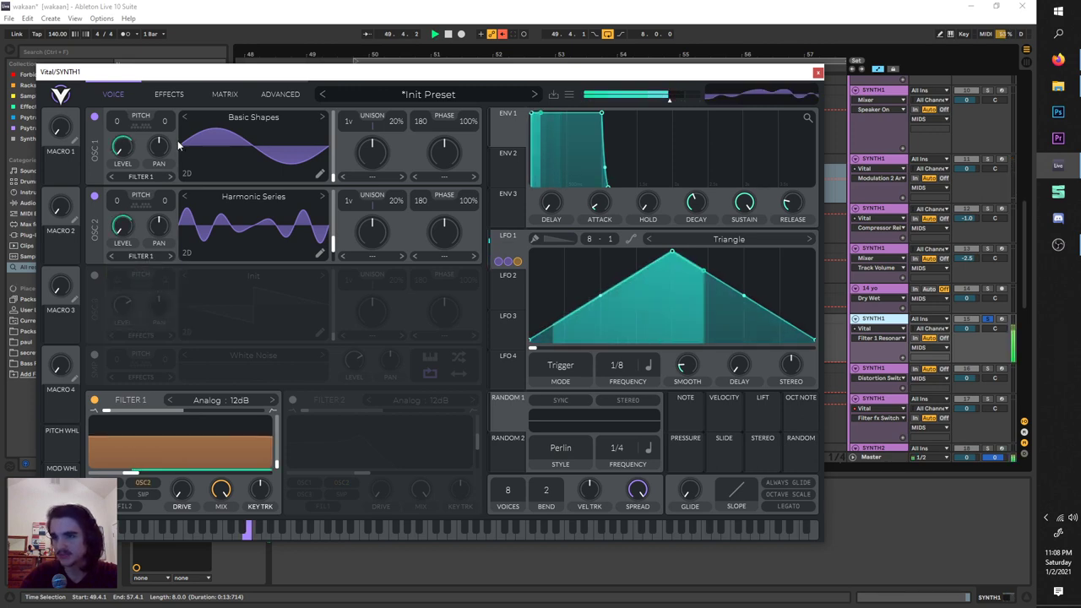
Enable the Multiband Compressor effect with attack and release at maximum and audition it.
{"action": "left_click", "coordinate": [171, 96]}
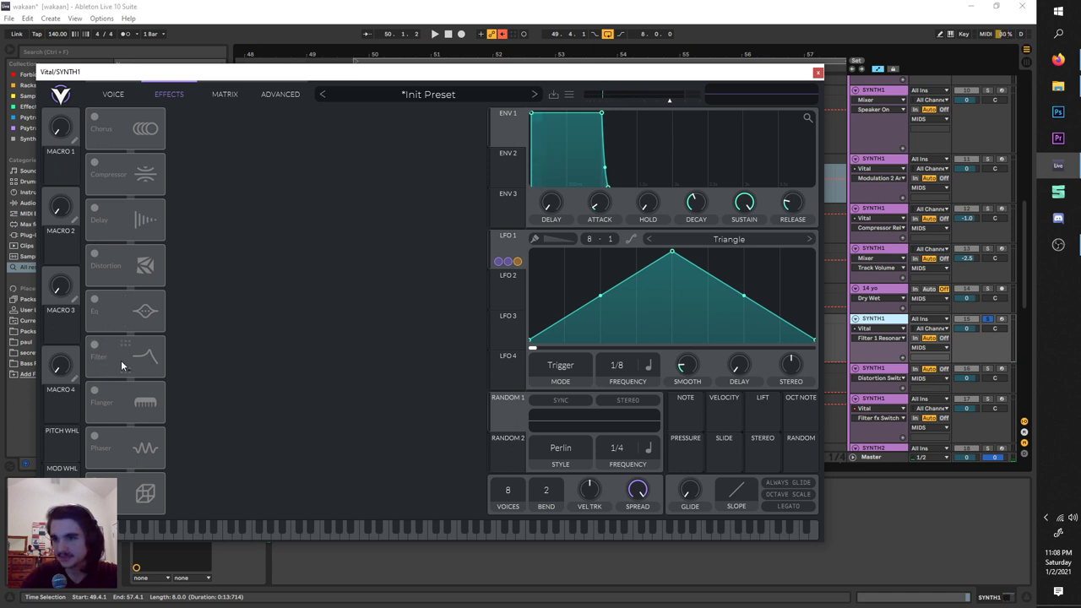
{"action": "left_click", "coordinate": [93, 162]}
{"action": "left_click_drag", "start_coordinate": [453, 155], "coordinate": [462, 45]}
{"action": "key", "text": "space"}
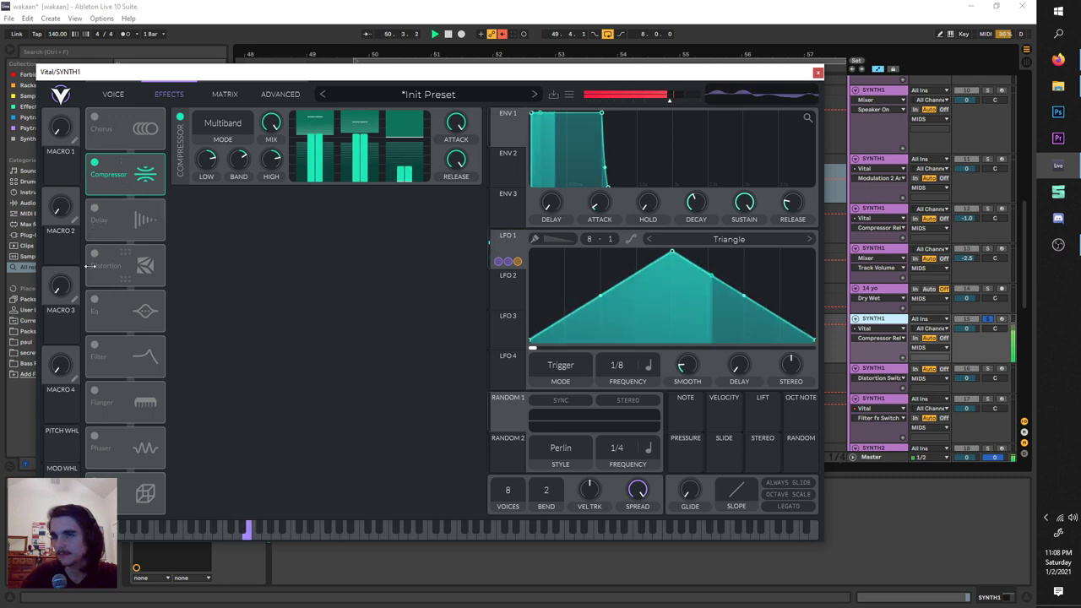
Enable Soft Clip Distortion ahead of the Compressor with about 1.5 dB of drive and audition it.
{"action": "left_click", "coordinate": [121, 267]}
{"action": "left_click_drag", "start_coordinate": [121, 267], "coordinate": [135, 170]}
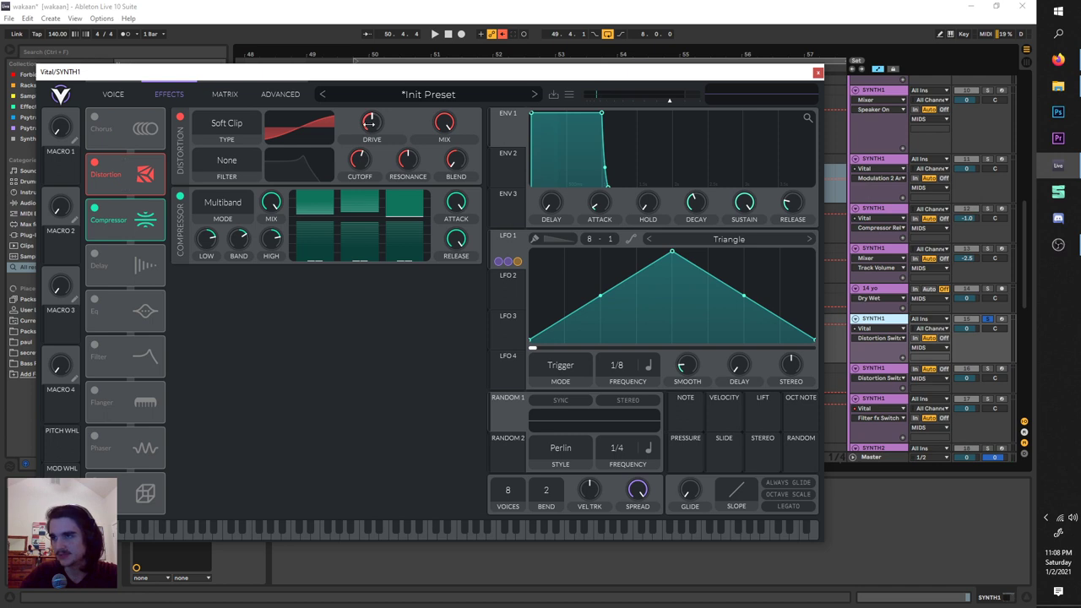
{"action": "key", "text": "space"}
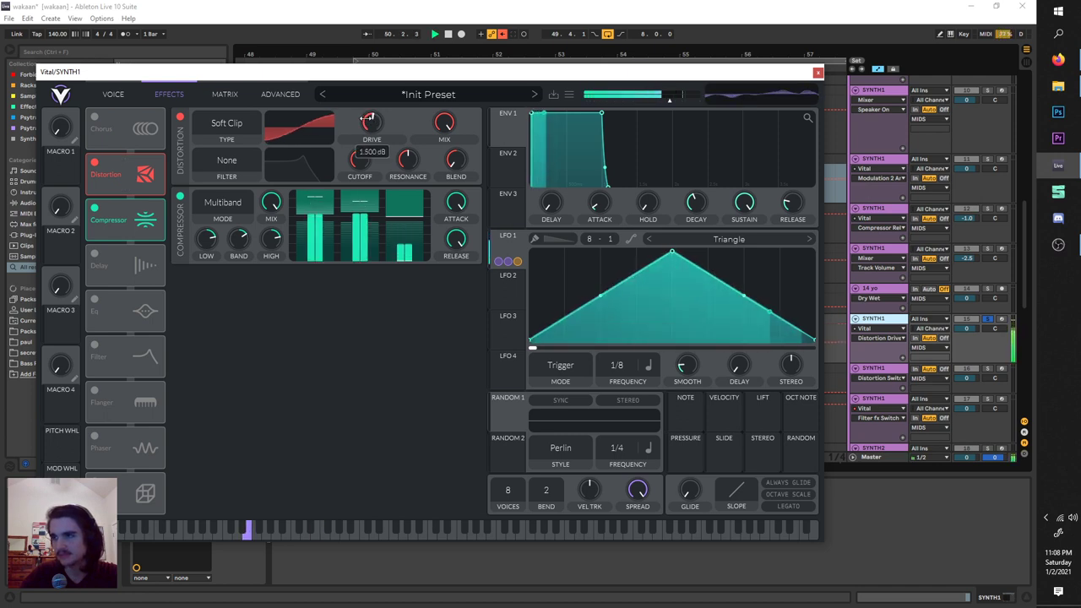
{"action": "key", "text": "space"}
Enable Reverb and cut its lows with a gain of -6 dB at a cutoff of about 67 semitones.
{"action": "left_click", "coordinate": [133, 490]}
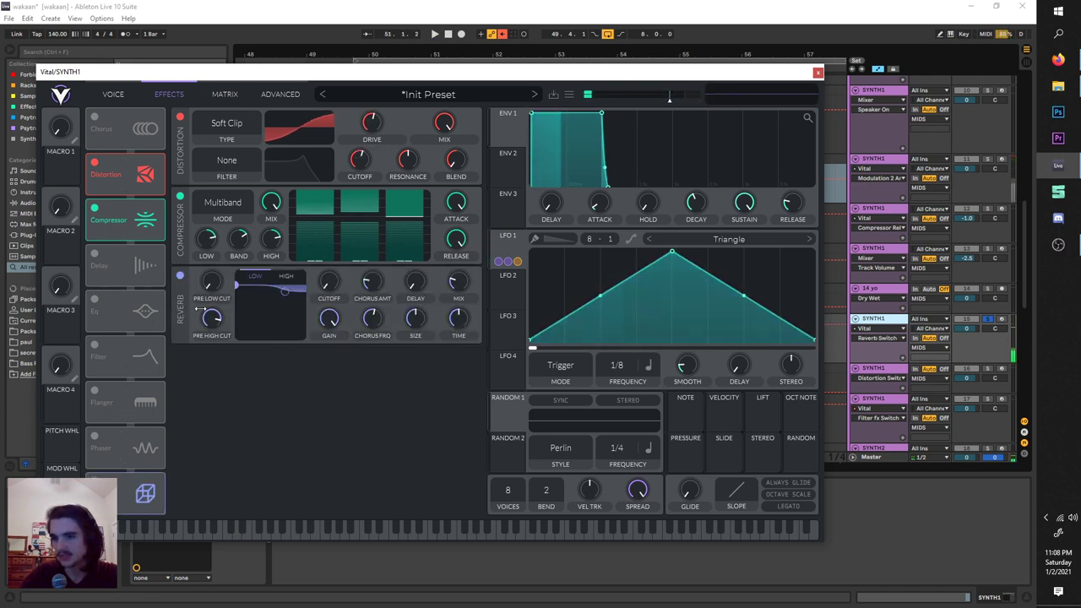
{"action": "left_click_drag", "start_coordinate": [241, 289], "coordinate": [273, 335]}
{"action": "key", "text": "space"}
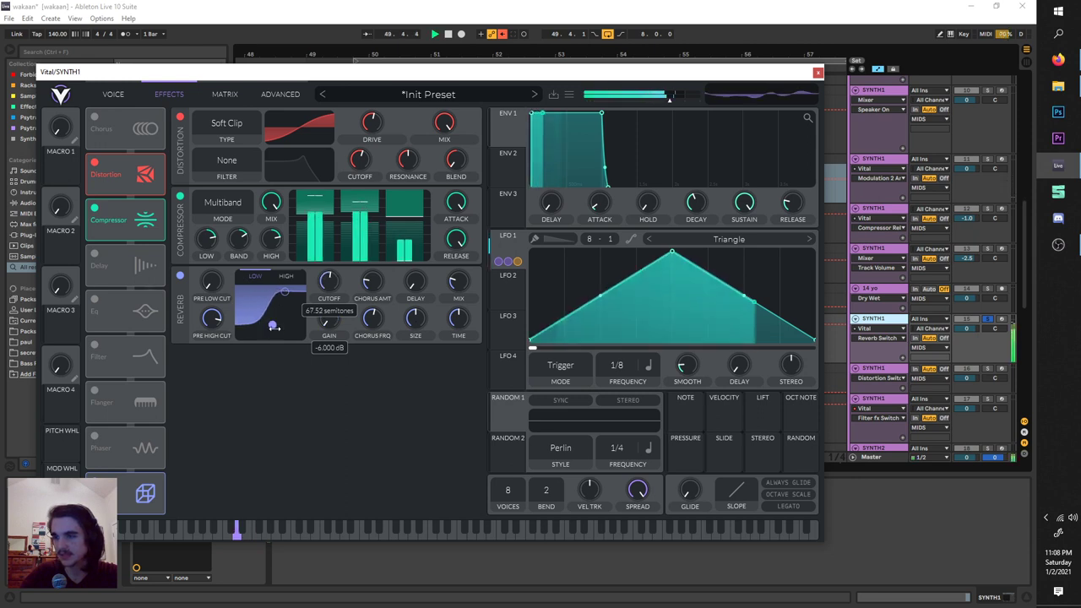
{"action": "key", "text": "space"}
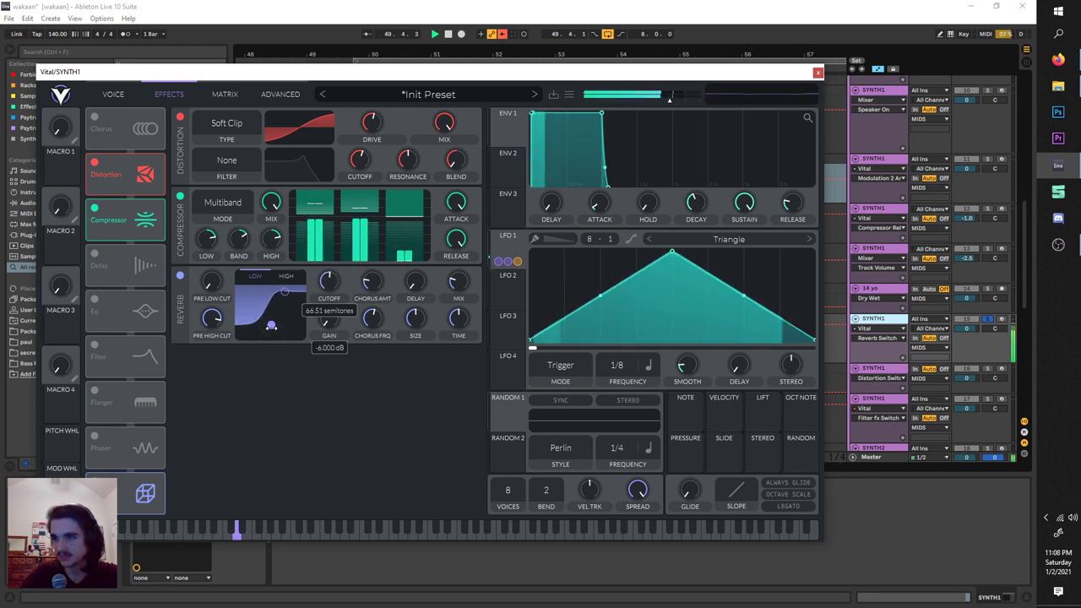
Unsolo track 15, play the patch in the full mix, and close its Vital window.
{"action": "left_click", "coordinate": [993, 322]}
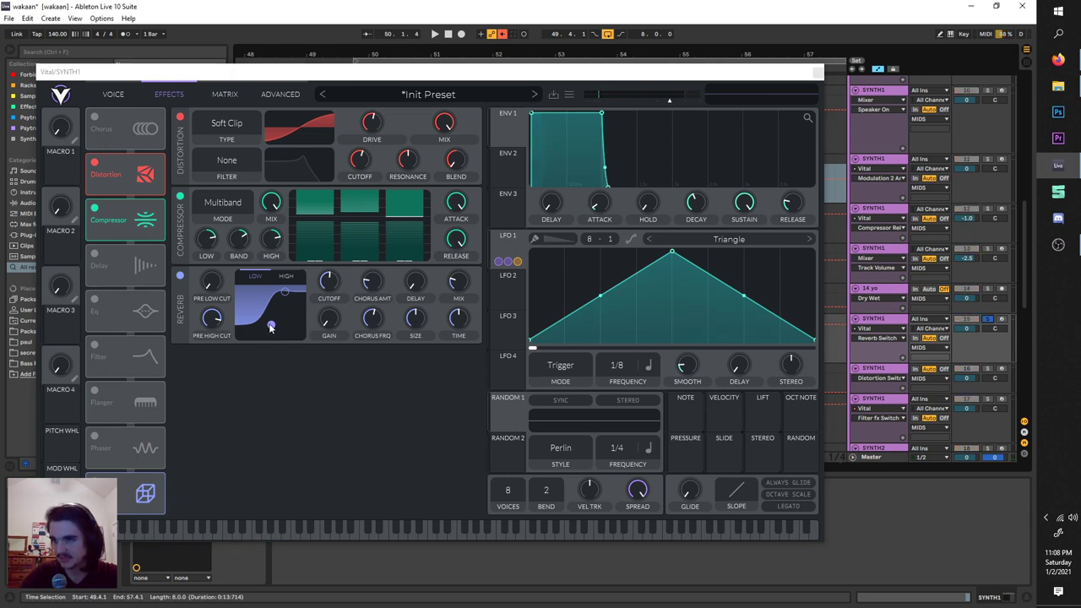
{"action": "left_click", "coordinate": [270, 328]}
{"action": "left_click", "coordinate": [990, 321]}
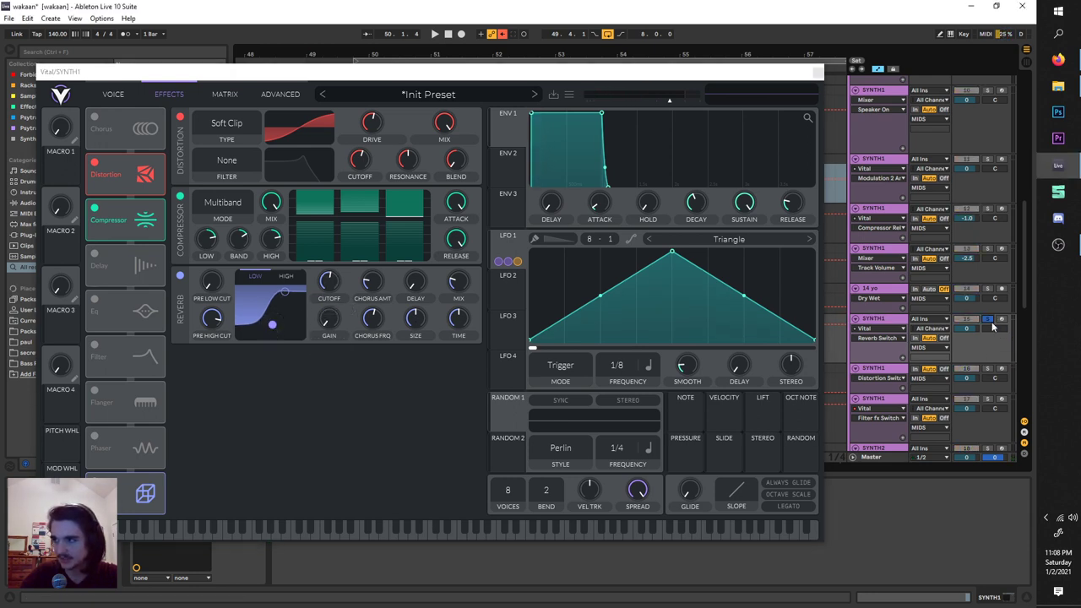
{"action": "key", "text": "space"}
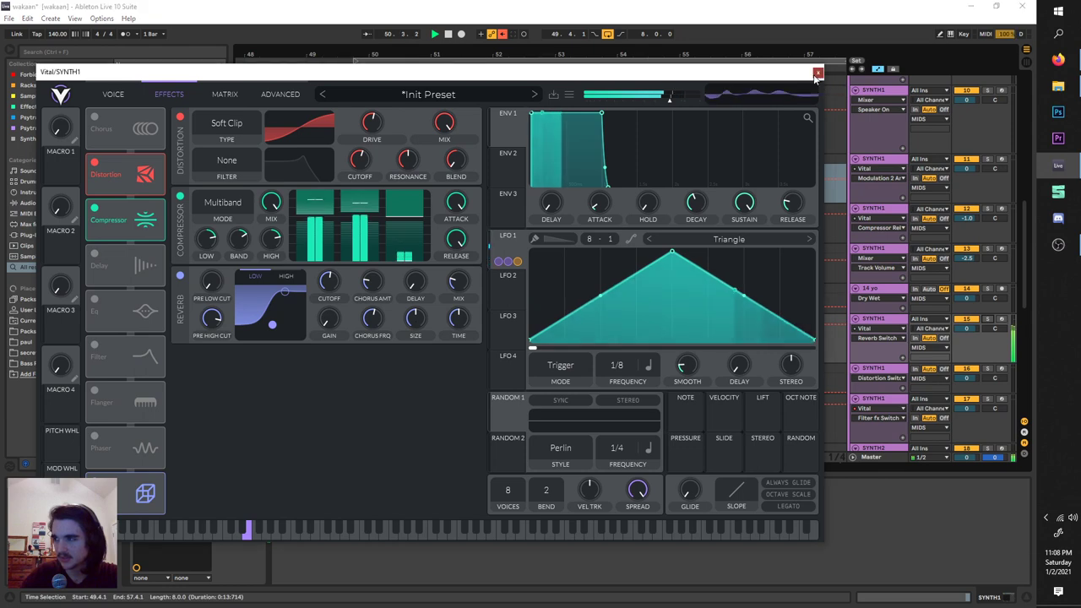
{"action": "left_click", "coordinate": [817, 73]}
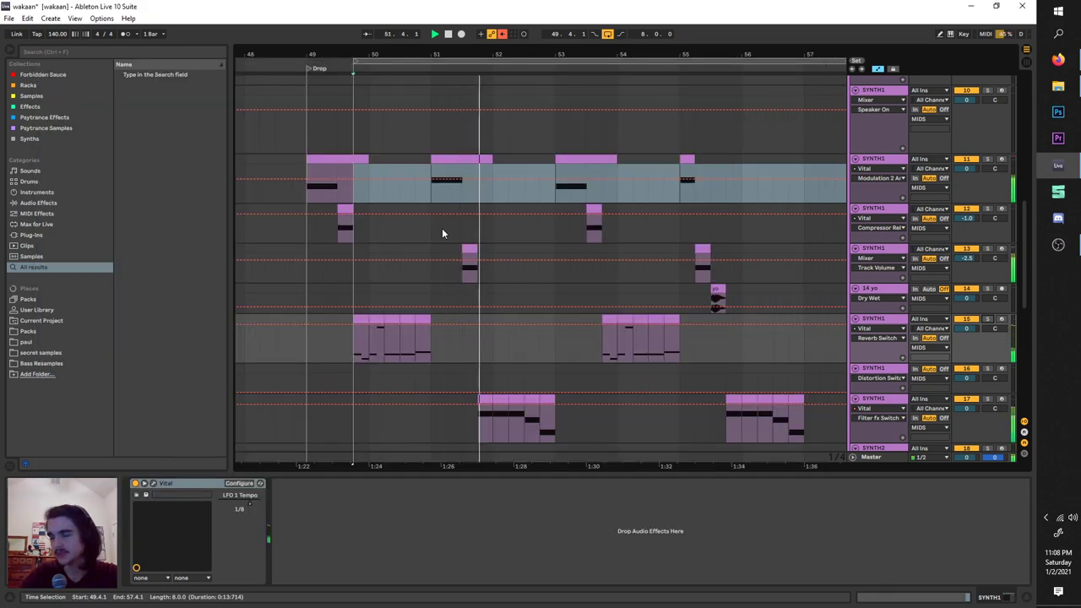
Move the loop start to 51.3.1, at the first SYNTH1 clip on track 13.
{"action": "scroll", "coordinate": [467, 256], "scroll_direction": "down", "scroll_amount": 2}
{"action": "left_click_drag", "start_coordinate": [407, 133], "coordinate": [380, 127]}
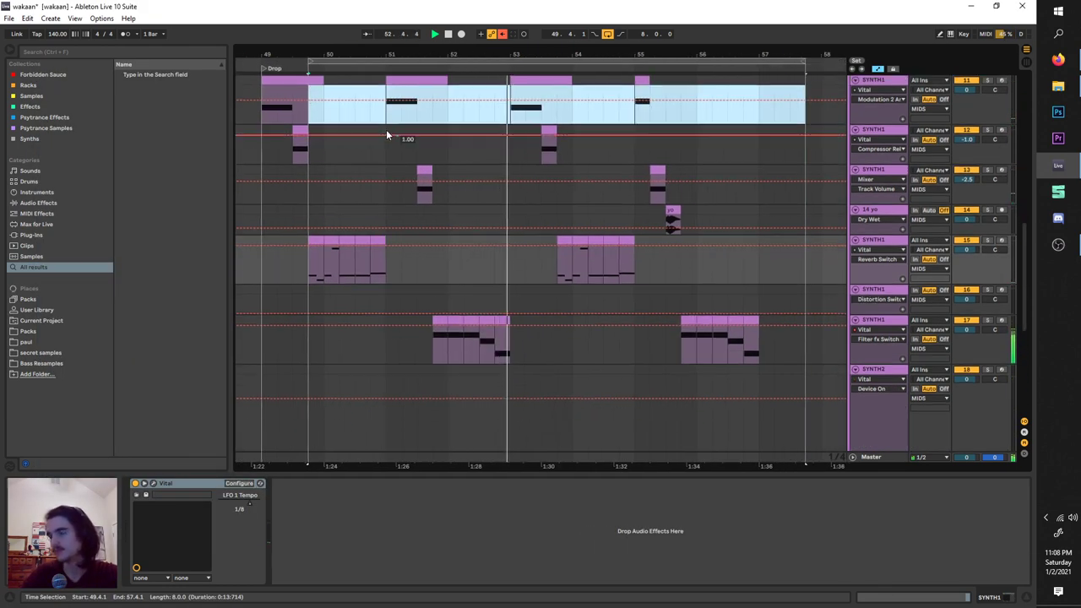
{"action": "left_click_drag", "start_coordinate": [363, 62], "coordinate": [470, 66]}
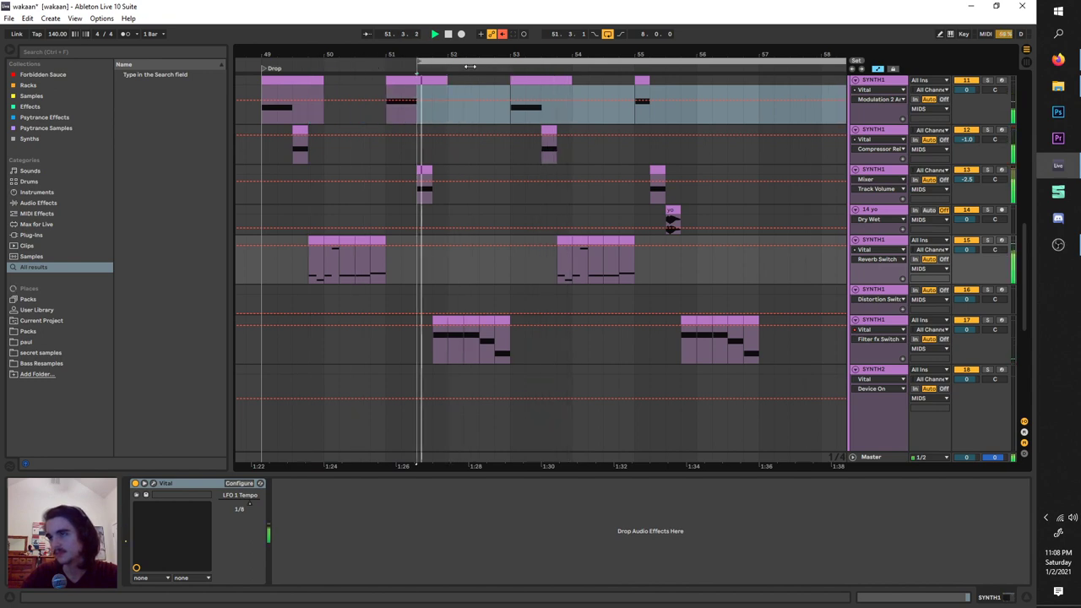
Solo track 13 and review the effects and oscillator of its Vital patch.
{"action": "left_click", "coordinate": [995, 173]}
{"action": "left_click", "coordinate": [987, 169]}
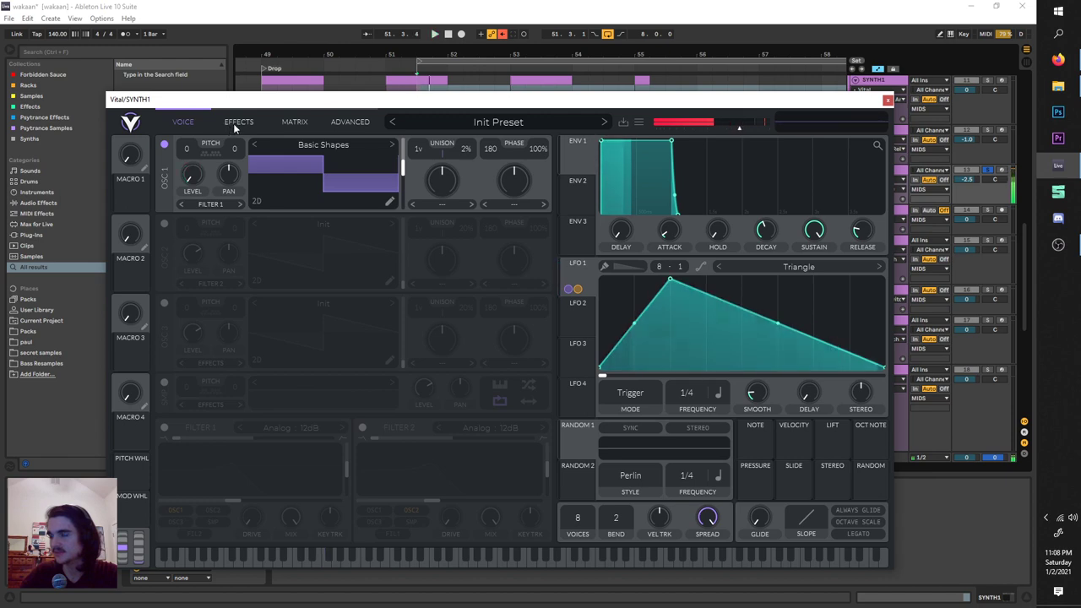
{"action": "left_click", "coordinate": [241, 123]}
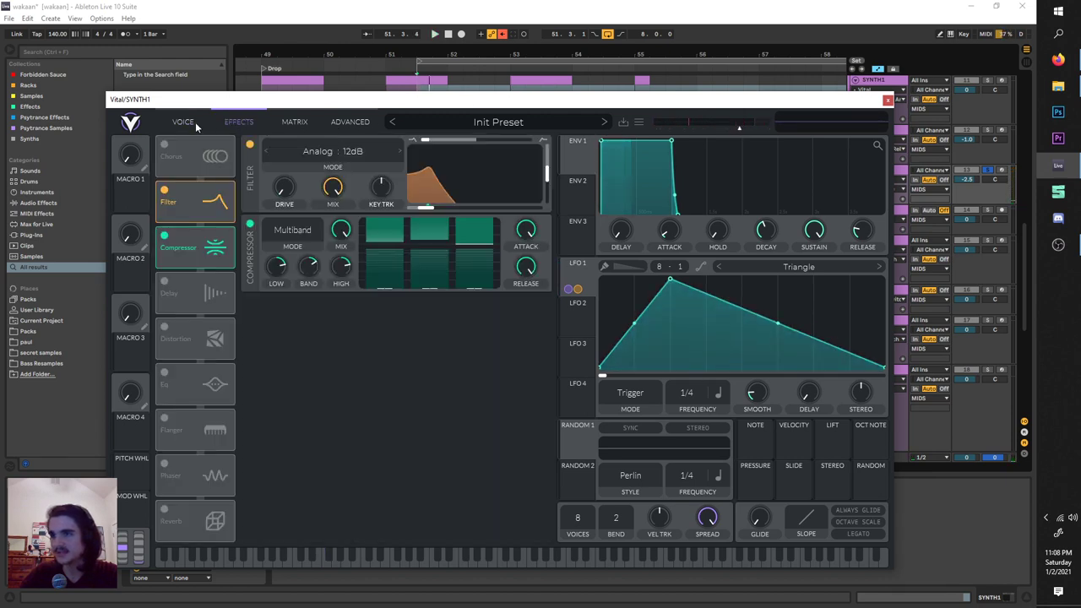
{"action": "left_click", "coordinate": [186, 125]}
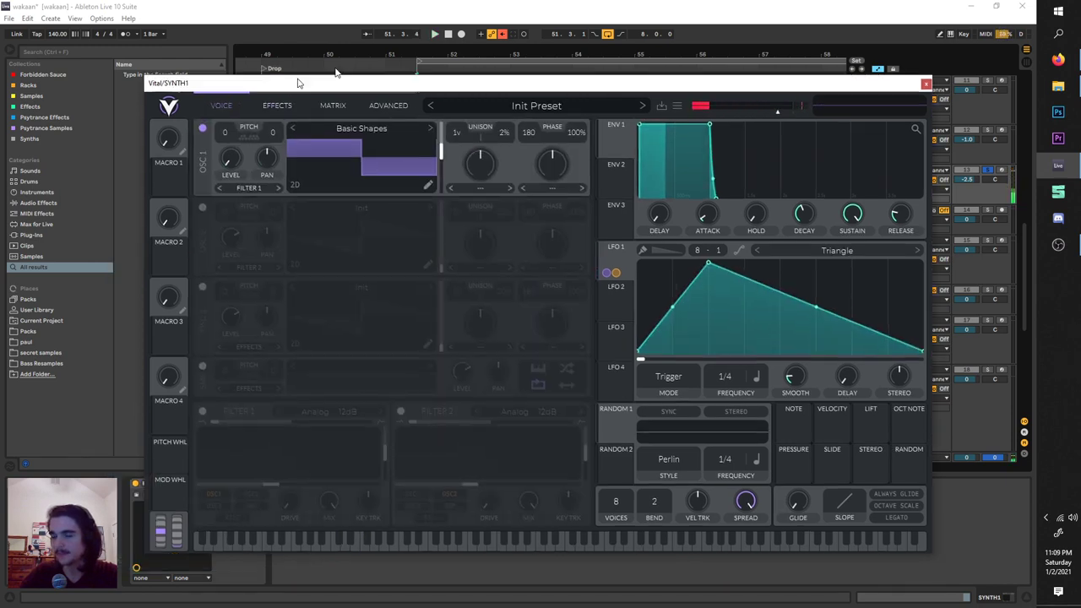
Initialize the track 13 preset and load the Factory wavetable Basic Shapes into oscillator 1.
{"action": "left_click", "coordinate": [751, 85]}
{"action": "left_click", "coordinate": [773, 192]}
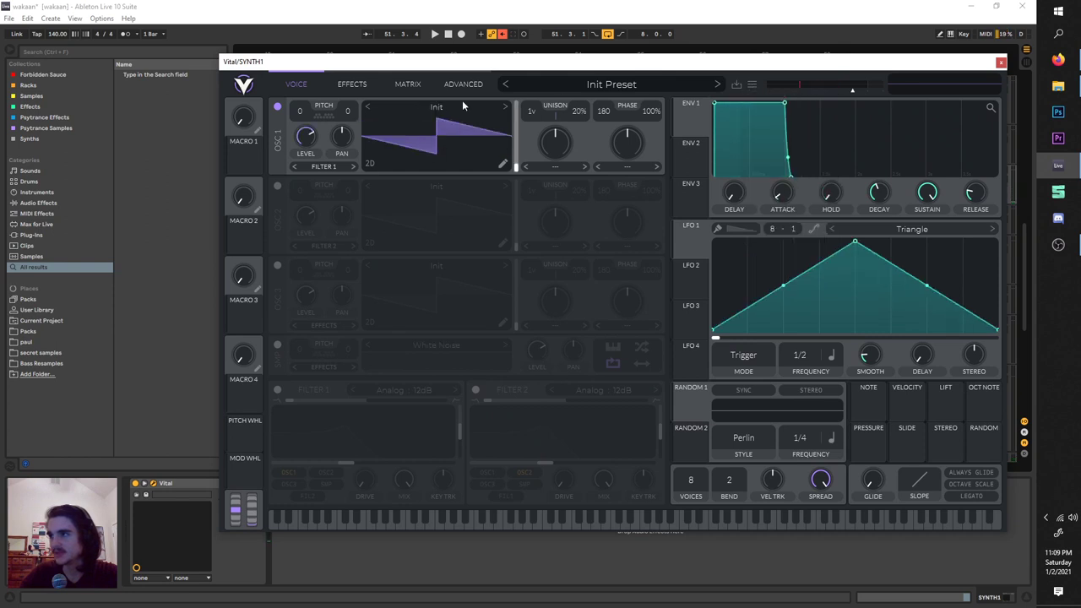
{"action": "left_click", "coordinate": [611, 84]}
{"action": "left_click", "coordinate": [720, 132]}
{"action": "left_click", "coordinate": [510, 150]}
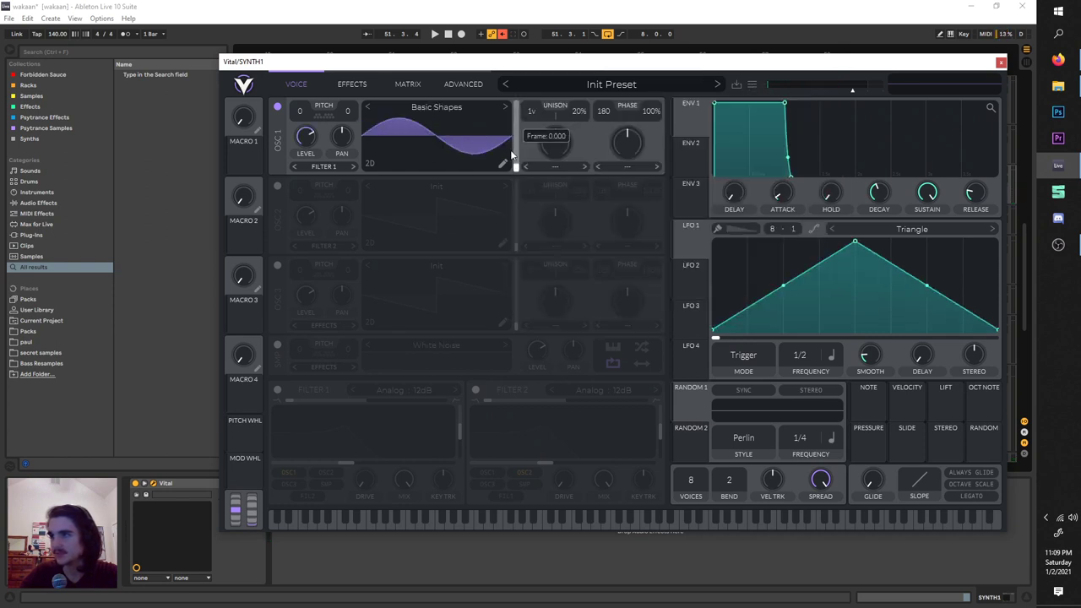
Set oscillator 1's wavetable frame to about 138 and assign LFO 1 to its level with the base level fully down.
{"action": "left_click_drag", "start_coordinate": [517, 142], "coordinate": [522, 124]}
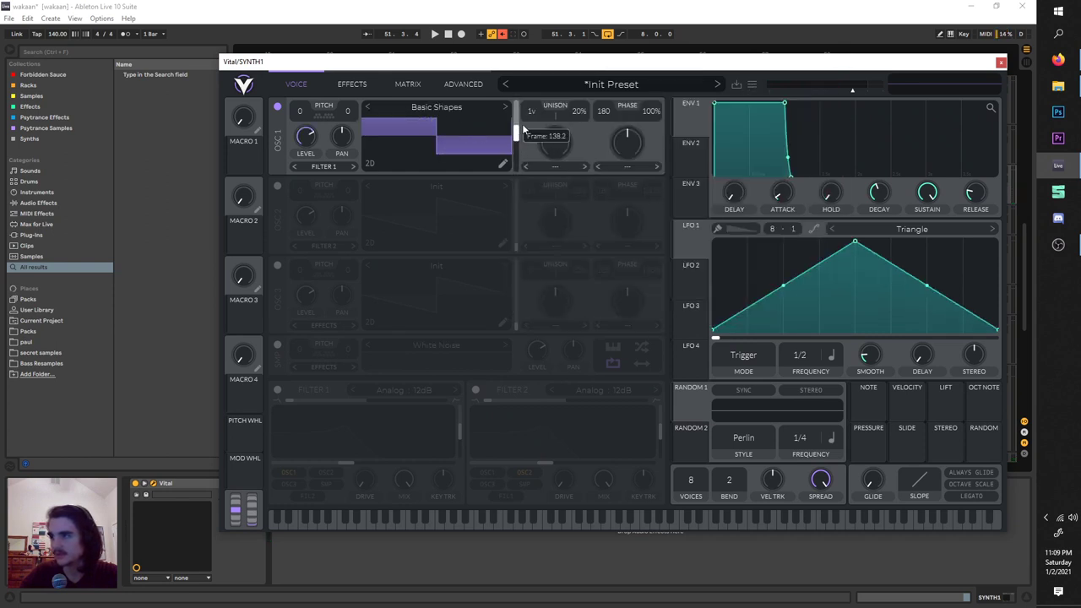
{"action": "left_click_drag", "start_coordinate": [385, 211], "coordinate": [252, 174]}
{"action": "key", "text": "space"}
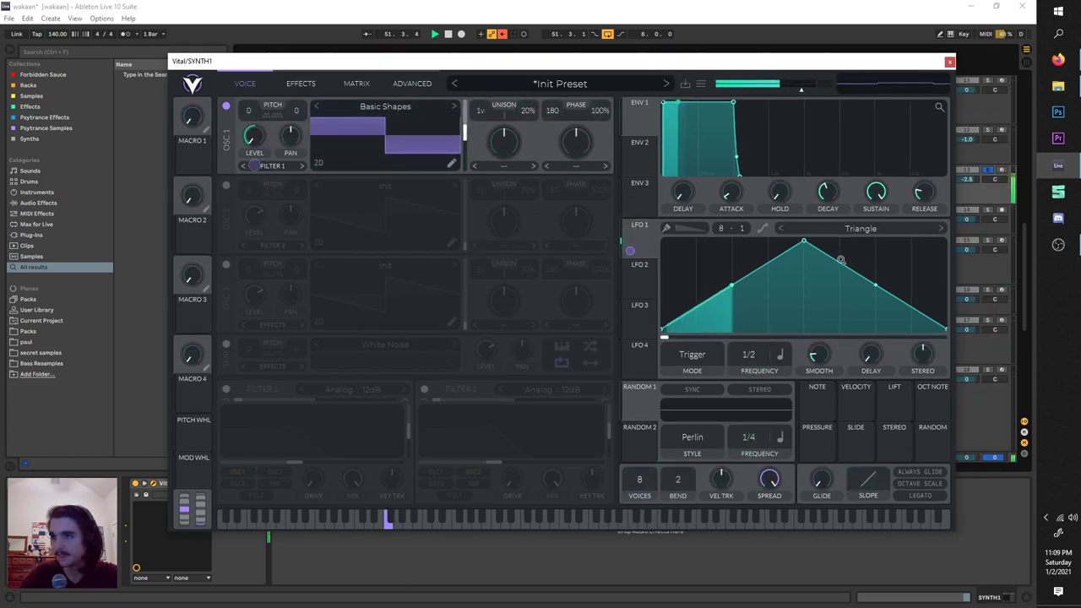
Set LFO 1's frequency to 1/4 and move its triangle peak to about a quarter of the cycle.
{"action": "left_click_drag", "start_coordinate": [749, 357], "coordinate": [751, 343]}
{"action": "key", "text": "space"}
{"action": "left_click_drag", "start_coordinate": [806, 240], "coordinate": [732, 243]}
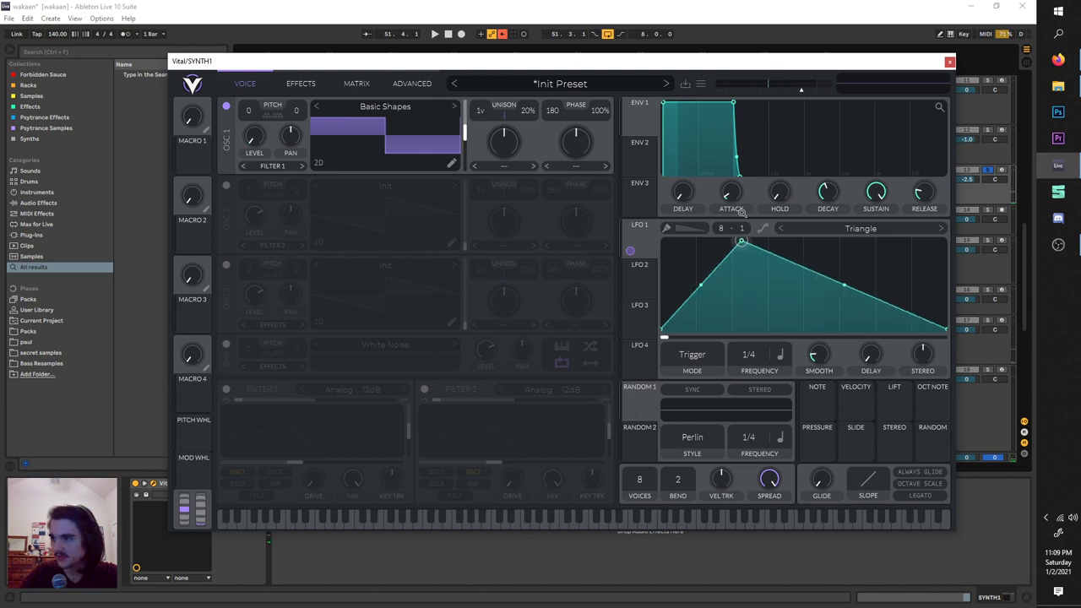
{"action": "key", "text": "space"}
Enable the Analog 12dB Filter effect at the start of the effects chain.
{"action": "left_click", "coordinate": [301, 85]}
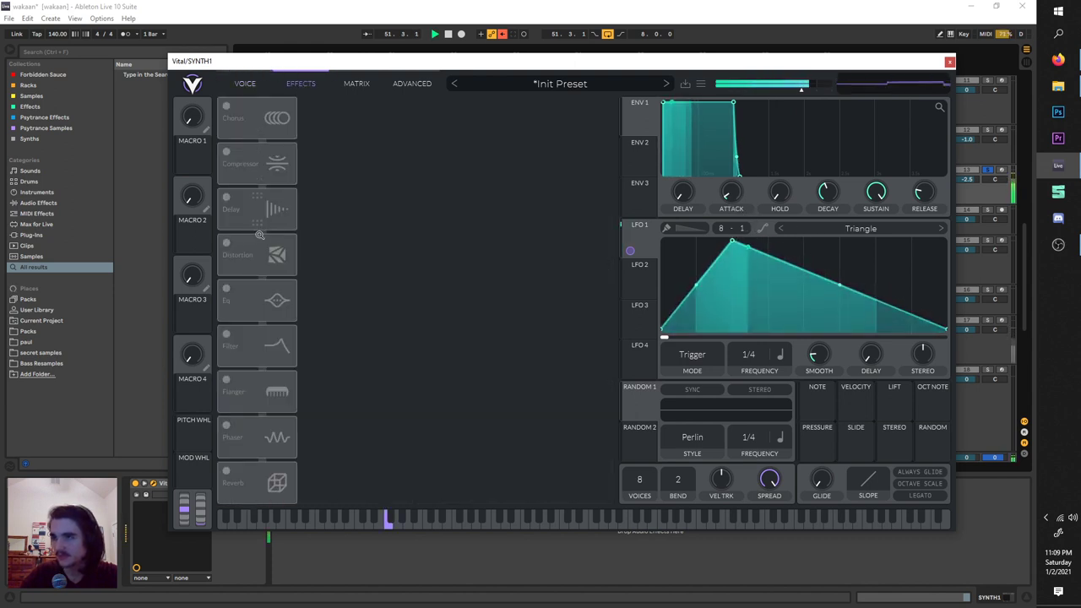
{"action": "key", "text": "space"}
{"action": "left_click", "coordinate": [227, 106]}
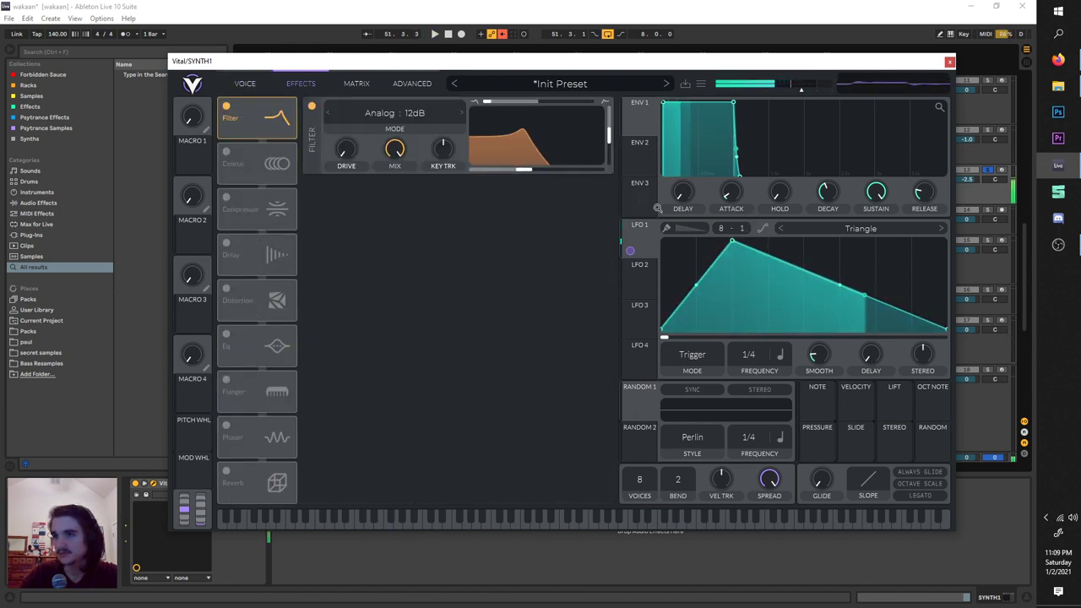
Assign LFO 1 to the filter effect's cutoff, lower the base cutoff slightly and play back the result.
{"action": "left_click_drag", "start_coordinate": [630, 250], "coordinate": [519, 172]}
{"action": "key", "text": "space"}
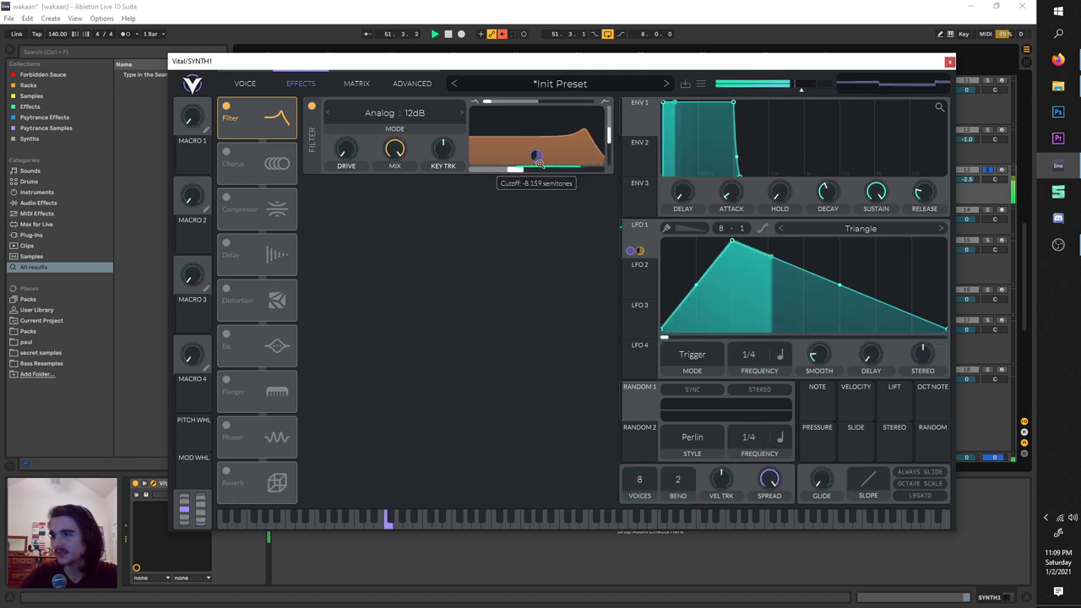
{"action": "key", "text": "space"}
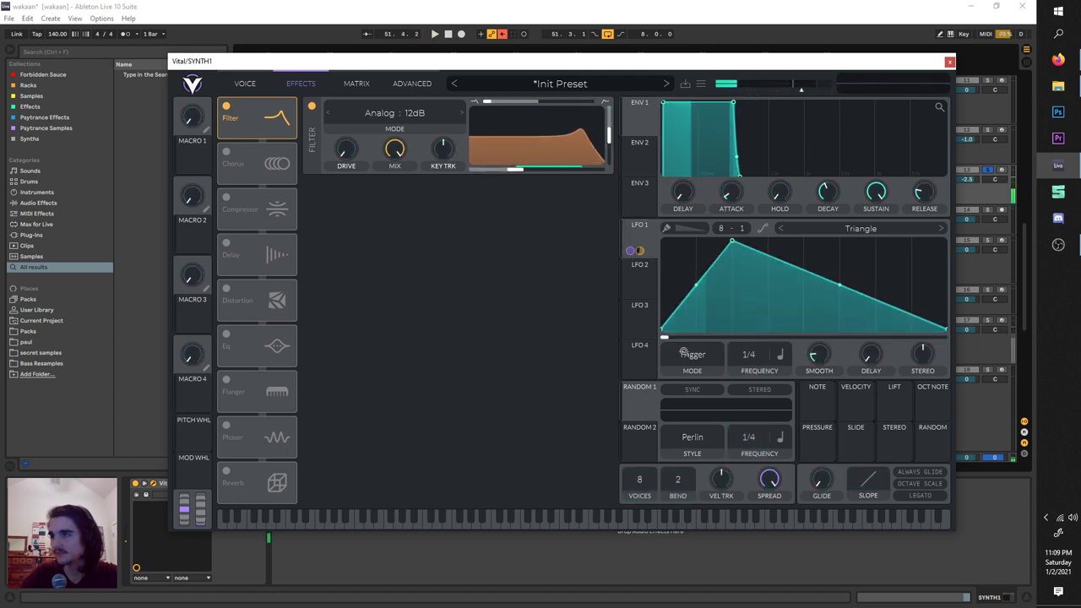
Set LFO 1's mode to Envelope after comparing it with Trigger mode during playback.
{"action": "left_click", "coordinate": [691, 354]}
{"action": "left_click", "coordinate": [697, 386]}
{"action": "key", "text": "space"}
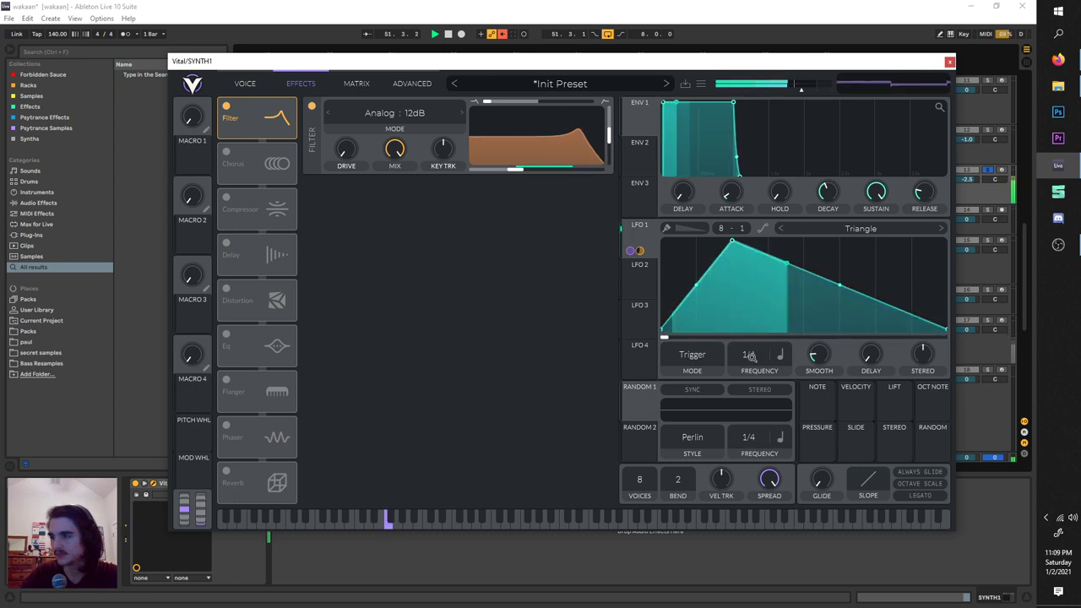
{"action": "key", "text": "space"}
{"action": "left_click", "coordinate": [700, 361]}
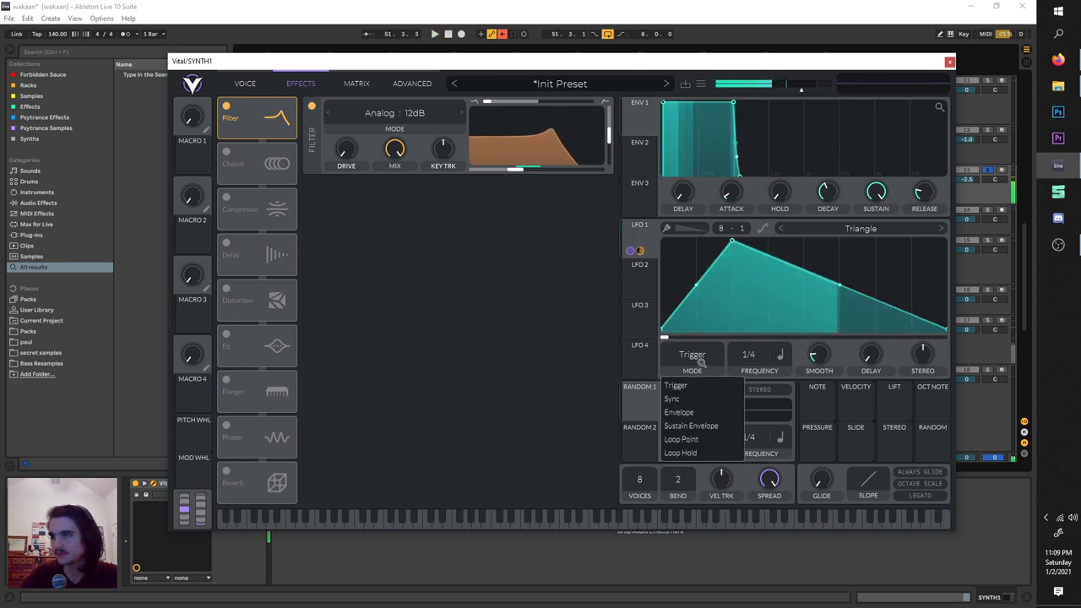
{"action": "key", "text": "space"}
{"action": "left_click", "coordinate": [680, 412]}
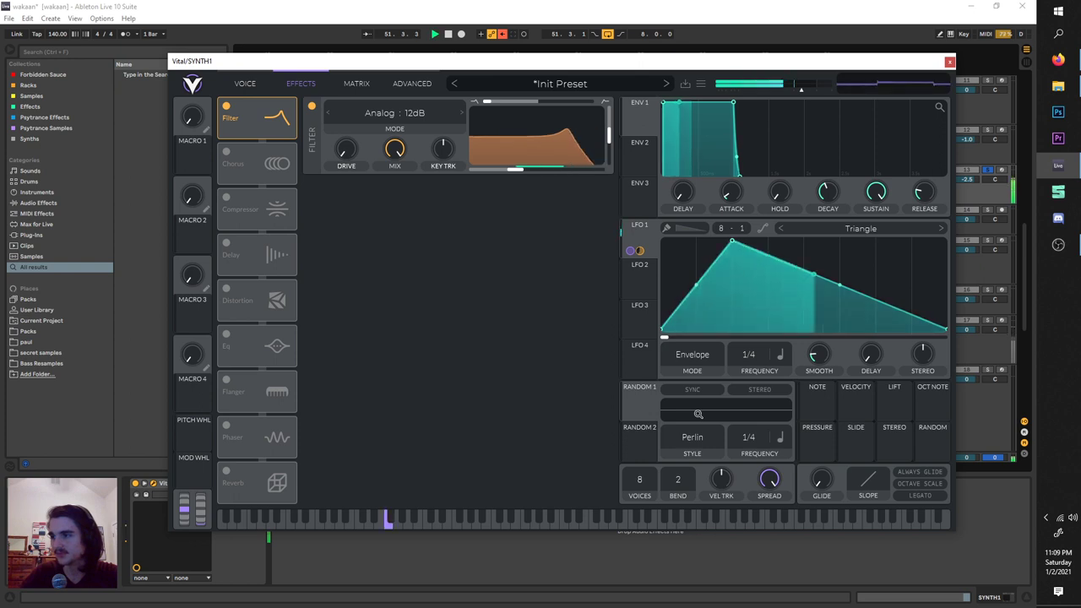
Lower the filter's base cutoff a little, set LFO 1's modulation amount on it to about 85 and play back.
{"action": "left_click_drag", "start_coordinate": [515, 170], "coordinate": [536, 135]}
{"action": "key", "text": "space"}
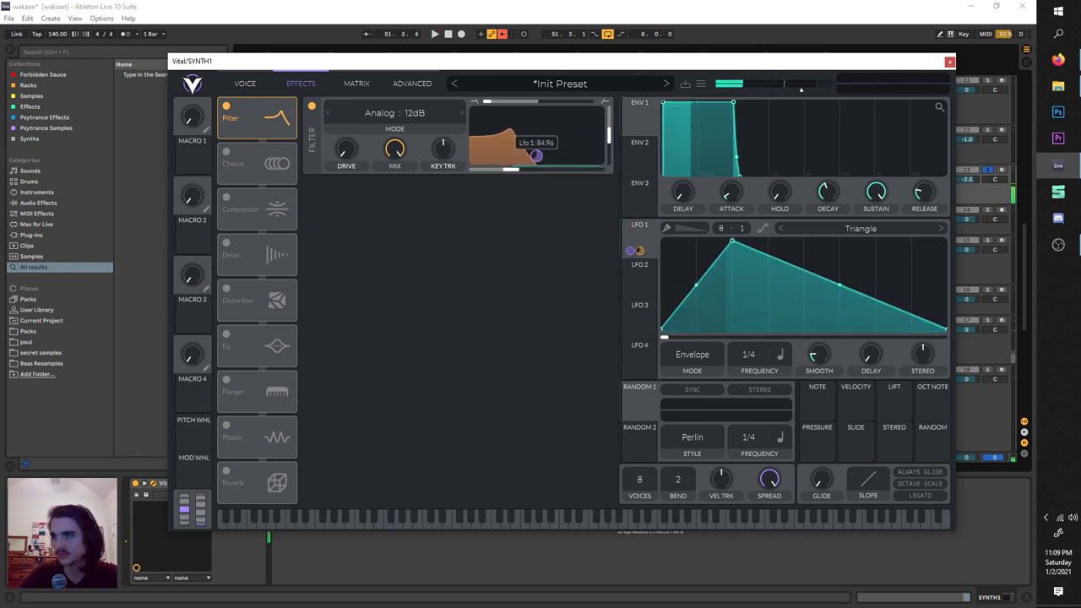
{"action": "key", "text": "space"}
Enable the Multiband compressor effect, lower track 13's volume to about -4.9 dB and hide the synth window.
{"action": "left_click", "coordinate": [225, 197]}
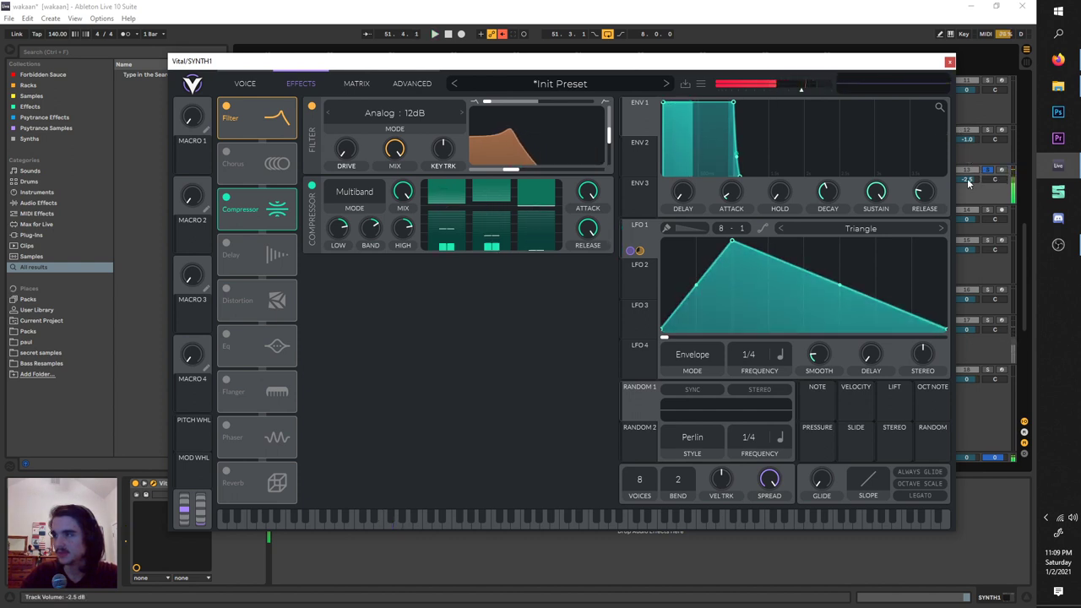
{"action": "left_click_drag", "start_coordinate": [968, 183], "coordinate": [969, 195]}
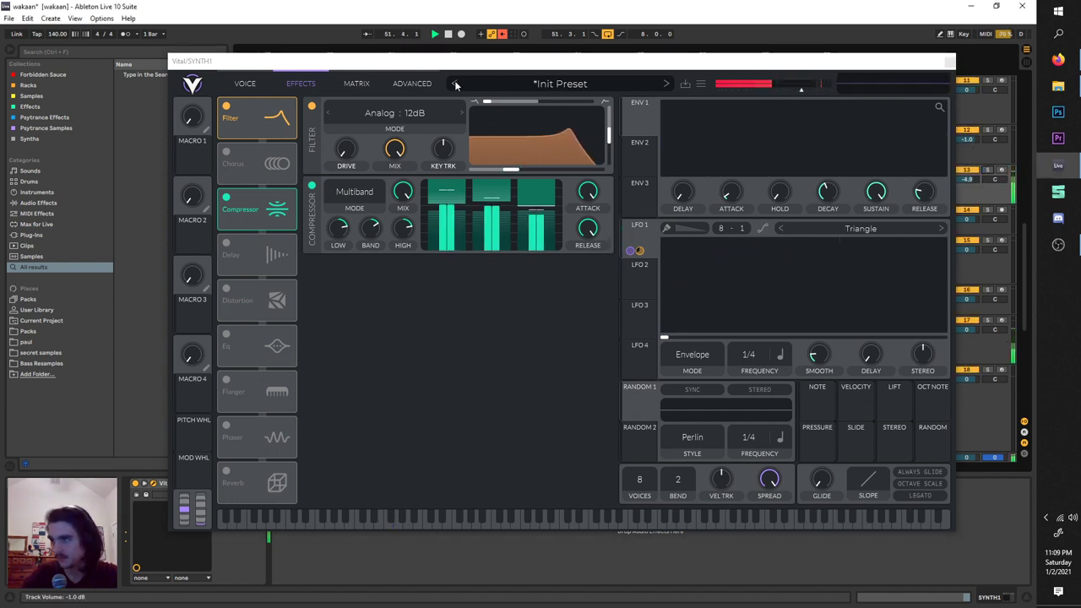
{"action": "key", "text": "ctrl+alt+p"}
{"action": "key", "text": "space"}
{"action": "left_click_drag", "start_coordinate": [469, 62], "coordinate": [484, 62]}
Open Vital on SYNTH1 track 17 and disable its Distortion effect.
{"action": "left_click", "coordinate": [885, 320]}
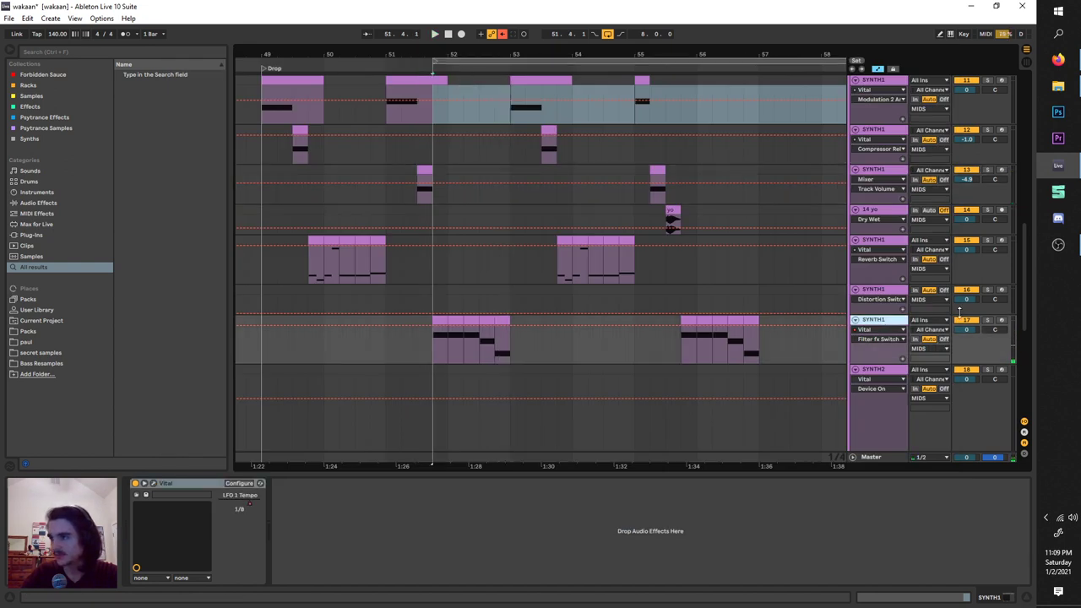
{"action": "left_click", "coordinate": [155, 482]}
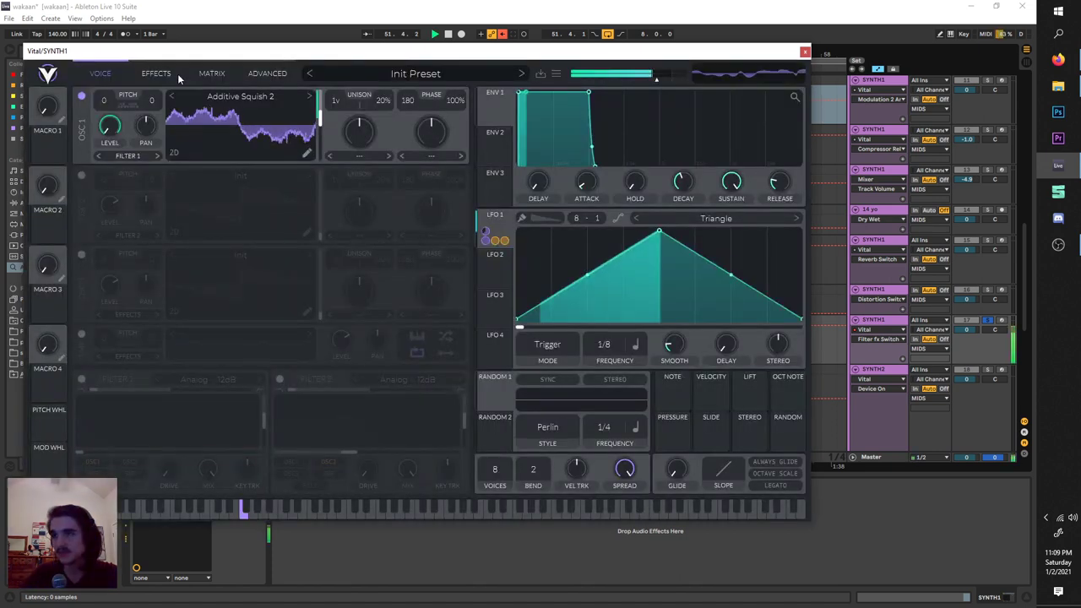
{"action": "left_click", "coordinate": [155, 74]}
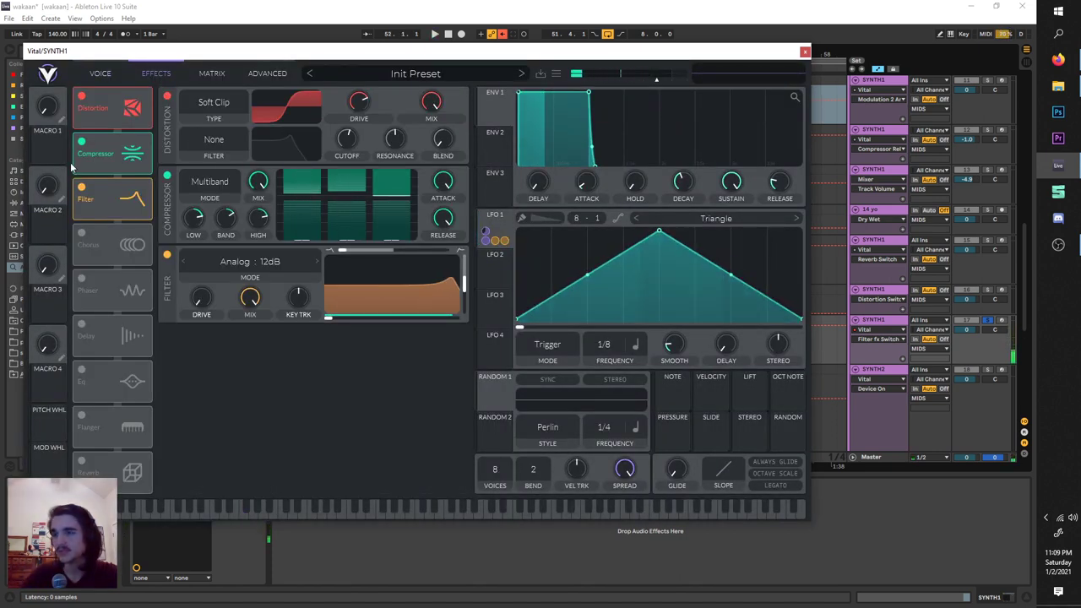
{"action": "left_click", "coordinate": [81, 95]}
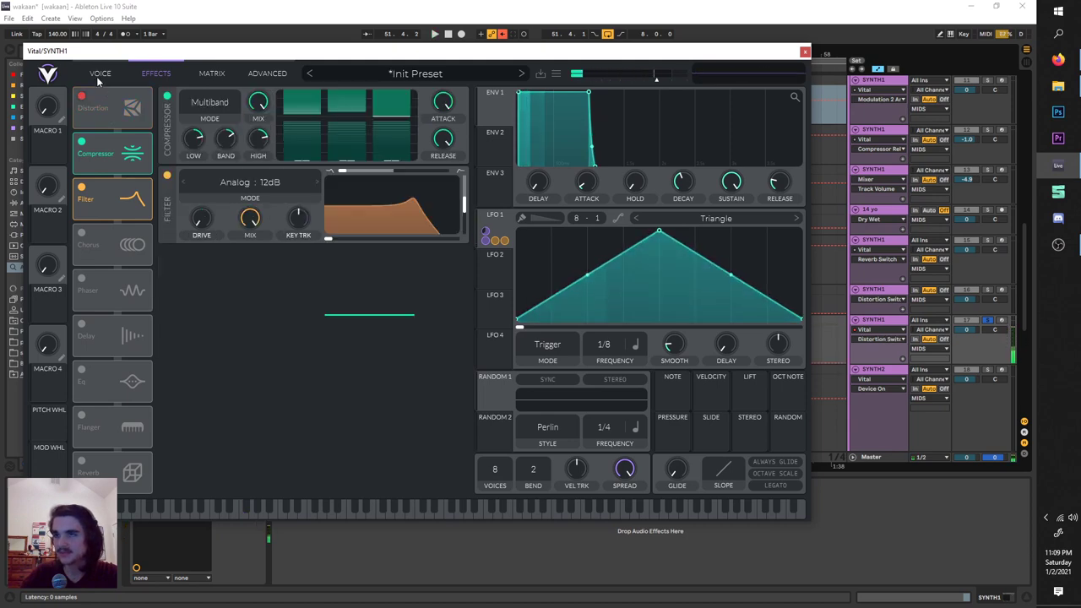
Check oscillator 1's Additive Squish 2 wavetable on track 17, play it back and close the synth window.
{"action": "left_click", "coordinate": [96, 75]}
{"action": "left_click", "coordinate": [260, 97]}
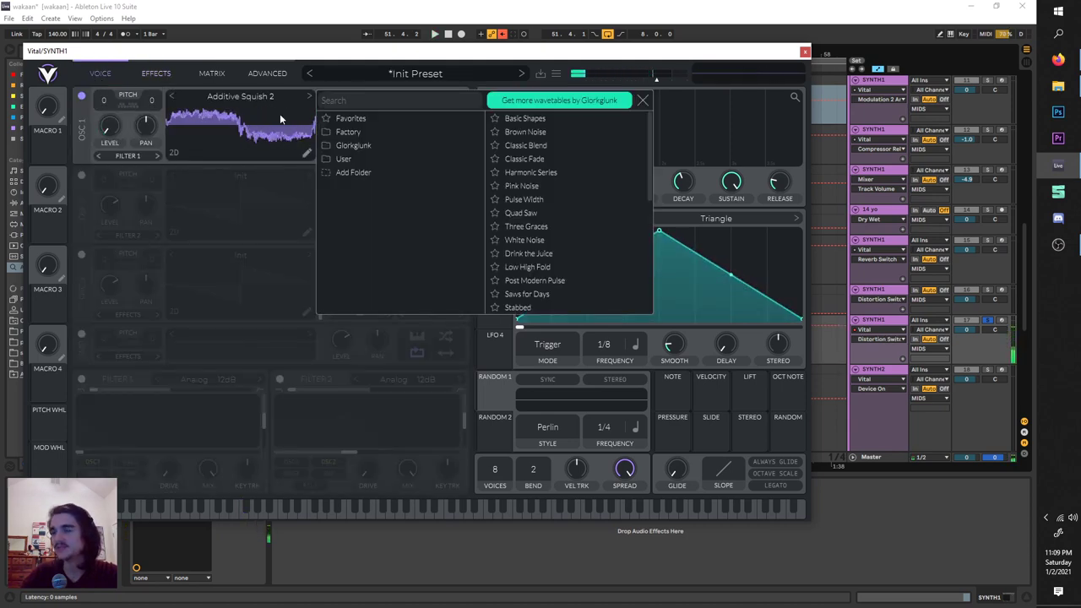
{"action": "left_click", "coordinate": [199, 122]}
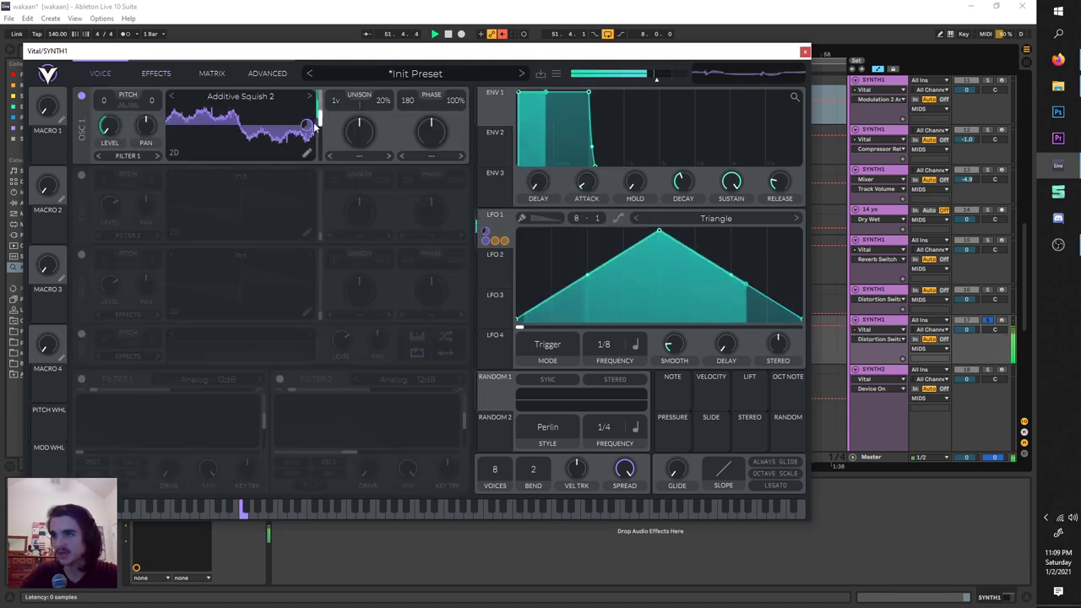
{"action": "left_click", "coordinate": [805, 53]}
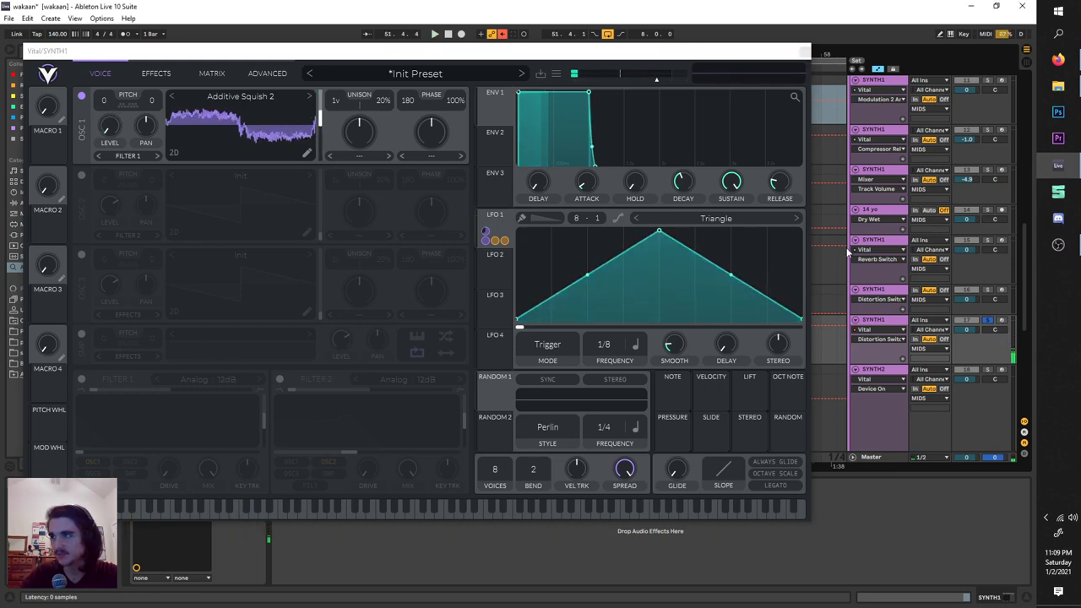
Turn off solo on track 17, move the loop to the start of the drop and duplicate its eight bars through bar 65.
{"action": "scroll", "coordinate": [652, 328], "scroll_direction": "down", "scroll_amount": 3, "text": "ctrl"}
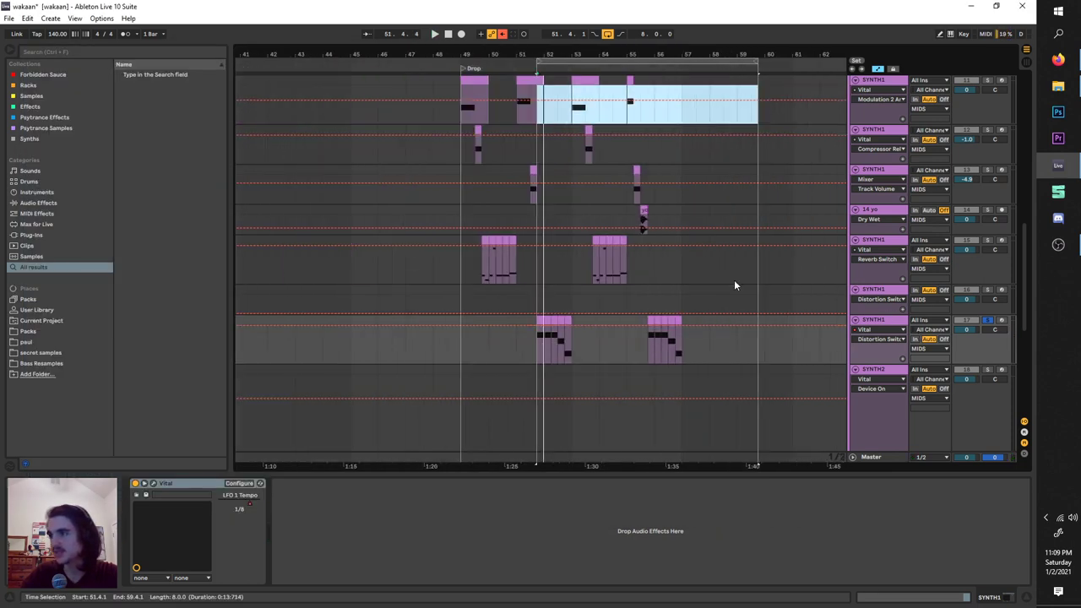
{"action": "left_click", "coordinate": [988, 321]}
{"action": "scroll", "coordinate": [596, 106], "scroll_direction": "up", "scroll_amount": 3}
{"action": "scroll", "coordinate": [568, 82], "scroll_direction": "down", "scroll_amount": 3}
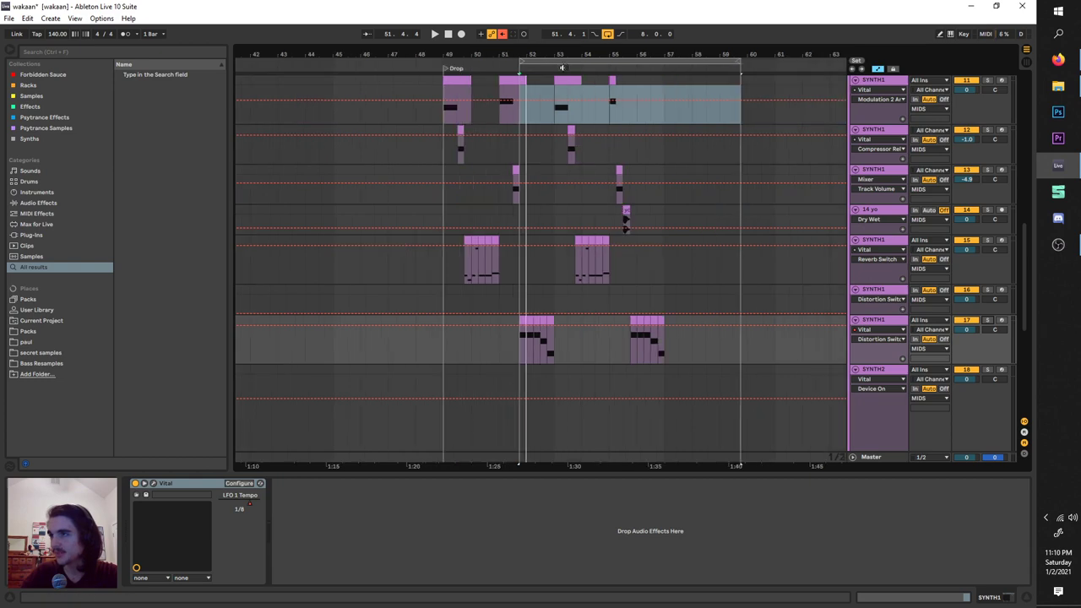
{"action": "left_click_drag", "start_coordinate": [559, 62], "coordinate": [474, 56]}
{"action": "left_click", "coordinate": [475, 59]}
{"action": "key", "text": "ctrl+d"}
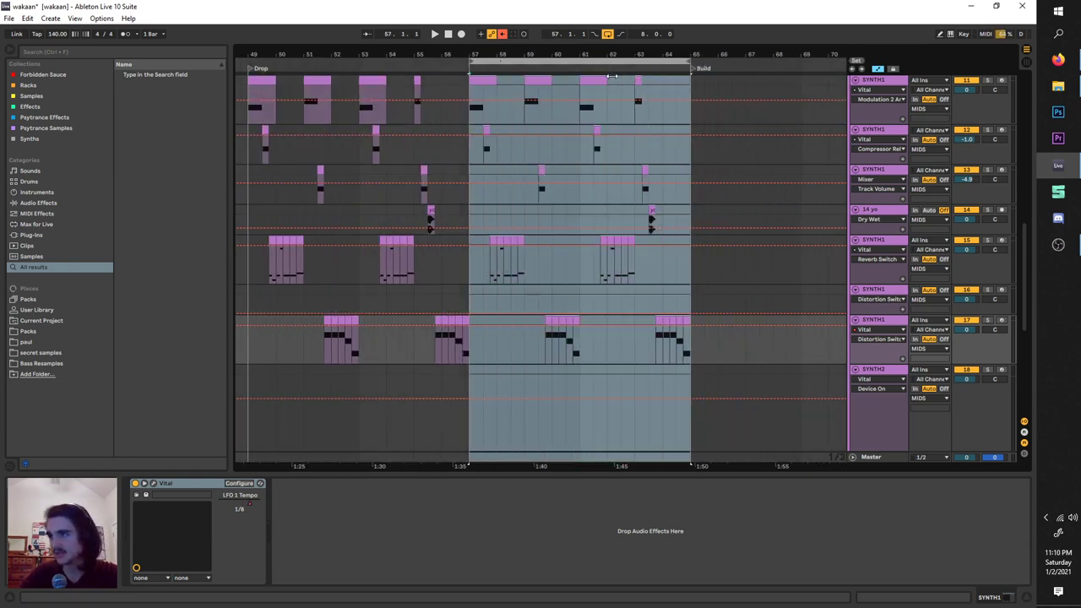
Delete all clips on tracks 11 to 17 between bars 49 and 65.
{"action": "scroll", "coordinate": [692, 335], "scroll_direction": "up", "scroll_amount": 1}
{"action": "left_click", "coordinate": [687, 372]}
{"action": "left_click_drag", "start_coordinate": [687, 372], "coordinate": [282, 107]}
{"action": "key", "text": "Delete"}
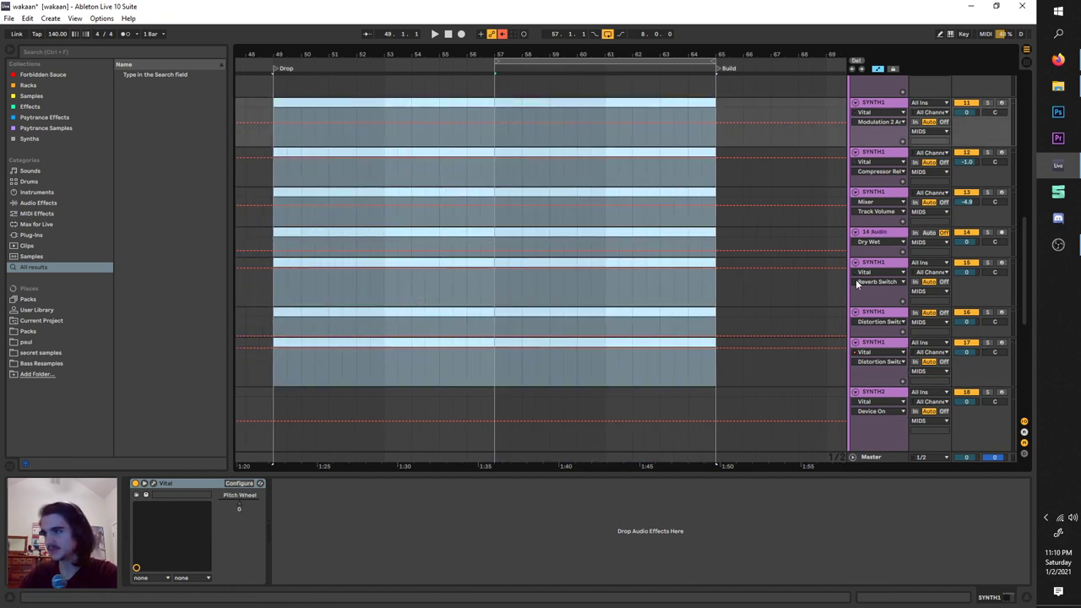
Move the loop to bars 49–57, play the SYNTH3 pattern on track 19 and show its Vital window.
{"action": "scroll", "coordinate": [879, 349], "scroll_direction": "down", "scroll_amount": 6}
{"action": "left_click_drag", "start_coordinate": [583, 61], "coordinate": [363, 74]}
{"action": "left_click", "coordinate": [881, 350]}
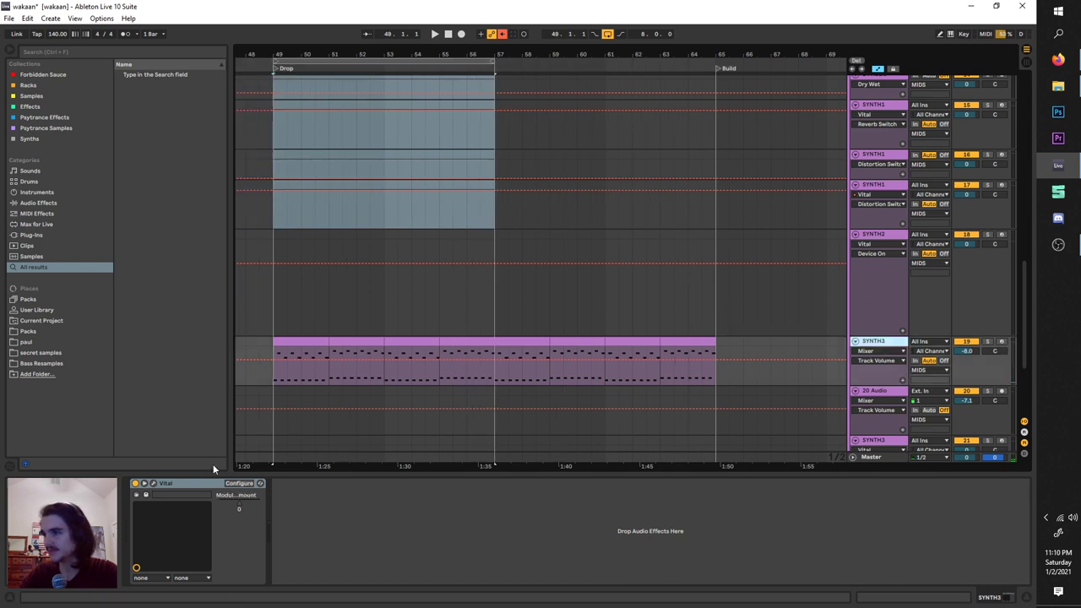
{"action": "key", "text": "space"}
{"action": "key", "text": "ctrl+alt+p"}
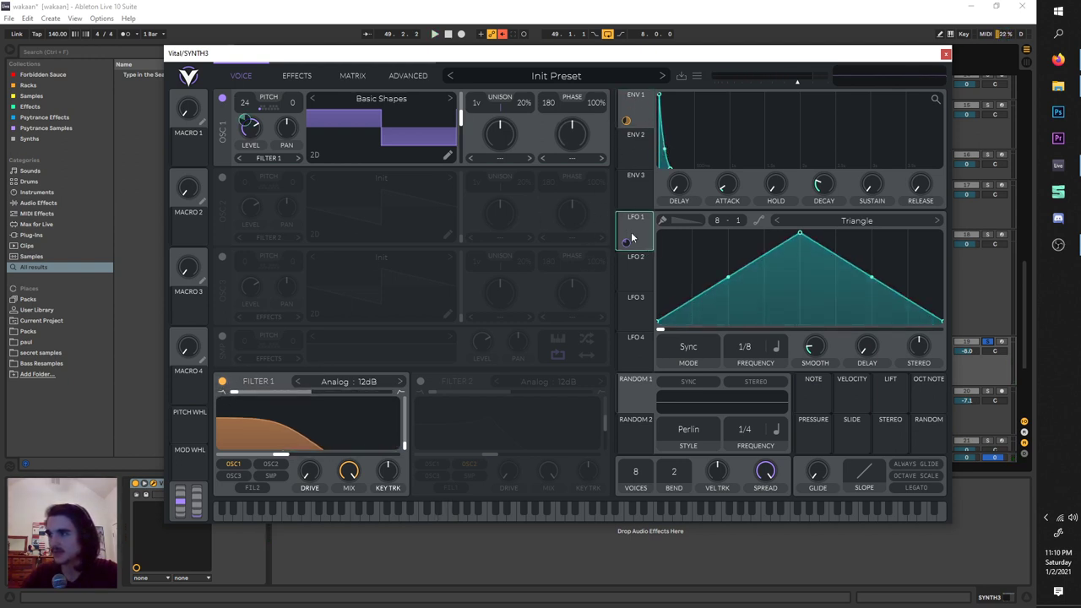
Clear the transpose snap notes of SYNTH3's oscillator 1 and play back the unsnapped LFO 1 pitch modulation.
{"action": "left_click_drag", "start_coordinate": [625, 226], "coordinate": [297, 131]}
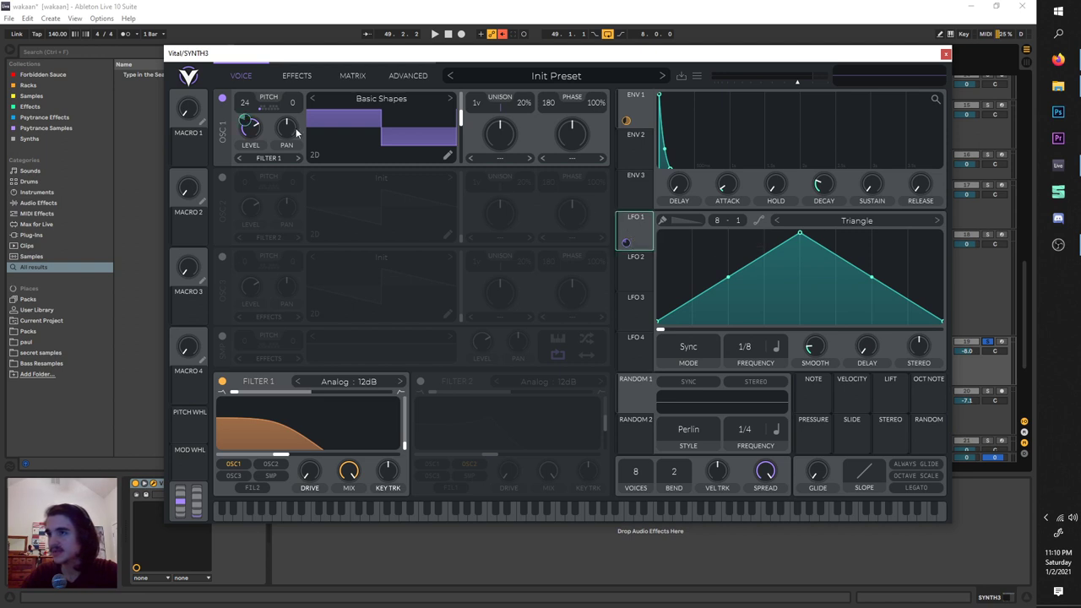
{"action": "left_click", "coordinate": [263, 110]}
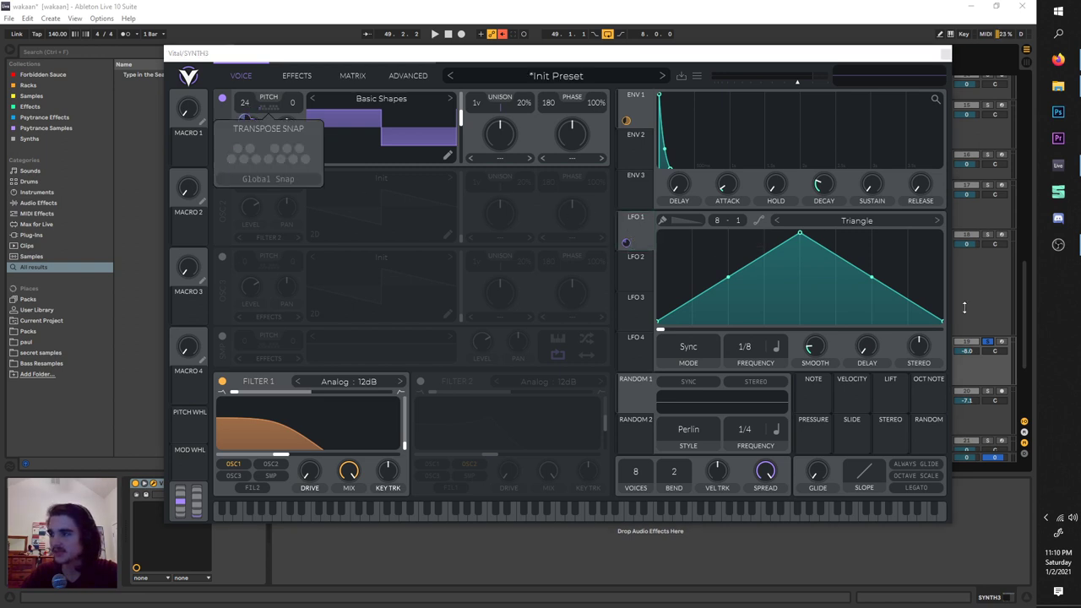
{"action": "left_click", "coordinate": [409, 76]}
{"action": "left_click", "coordinate": [241, 75]}
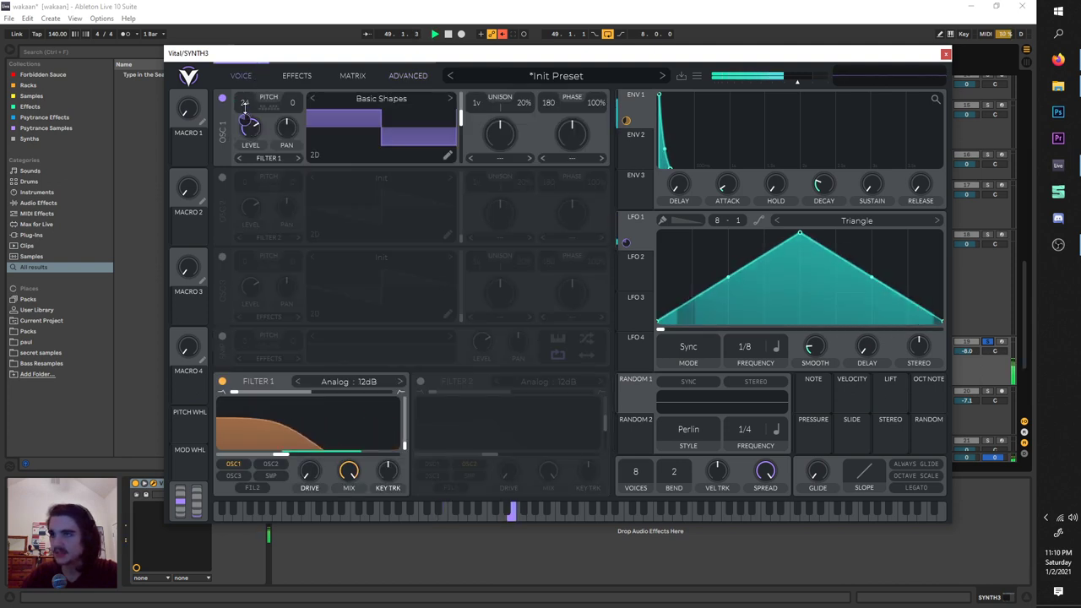
Set oscillator 1's transpose snap notes to C, D, E, F sharp and A, previewing the arpeggio while adding them.
{"action": "left_click", "coordinate": [266, 109]}
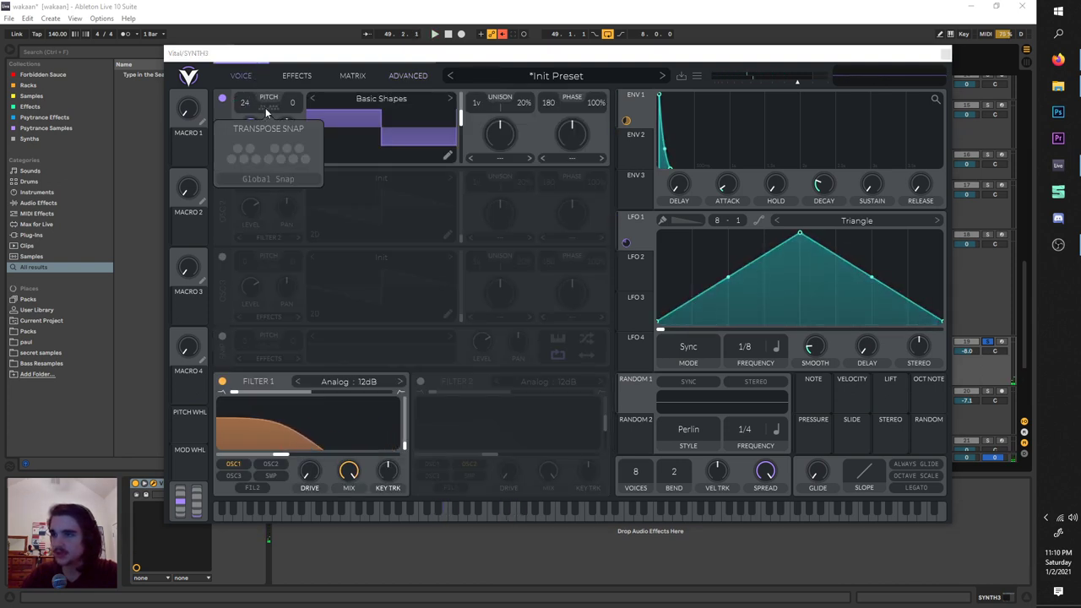
{"action": "left_click", "coordinate": [266, 109]}
{"action": "left_click", "coordinate": [268, 108]}
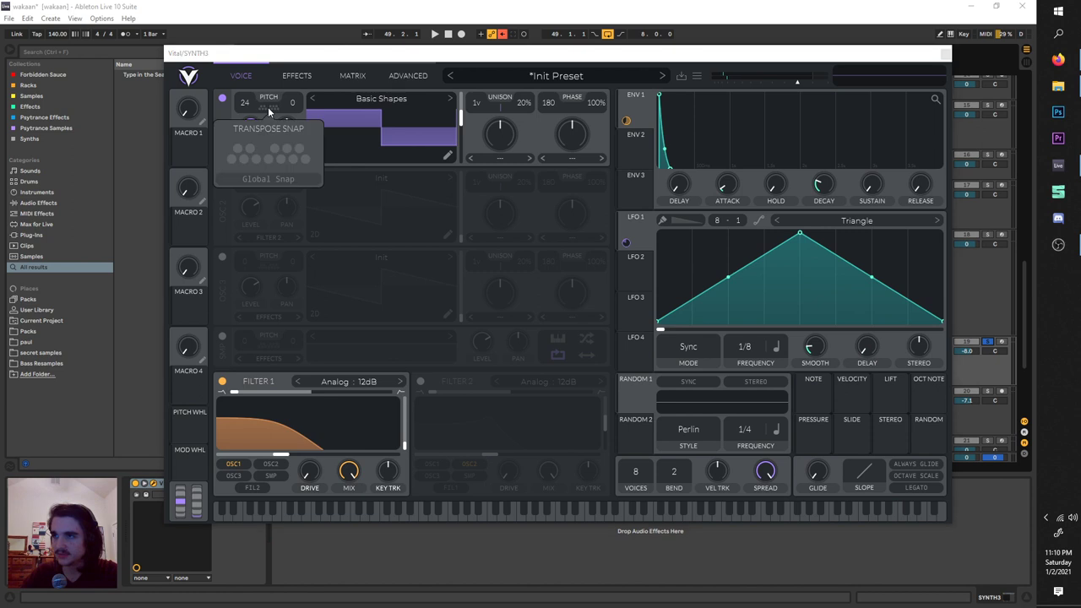
{"action": "left_click", "coordinate": [234, 158]}
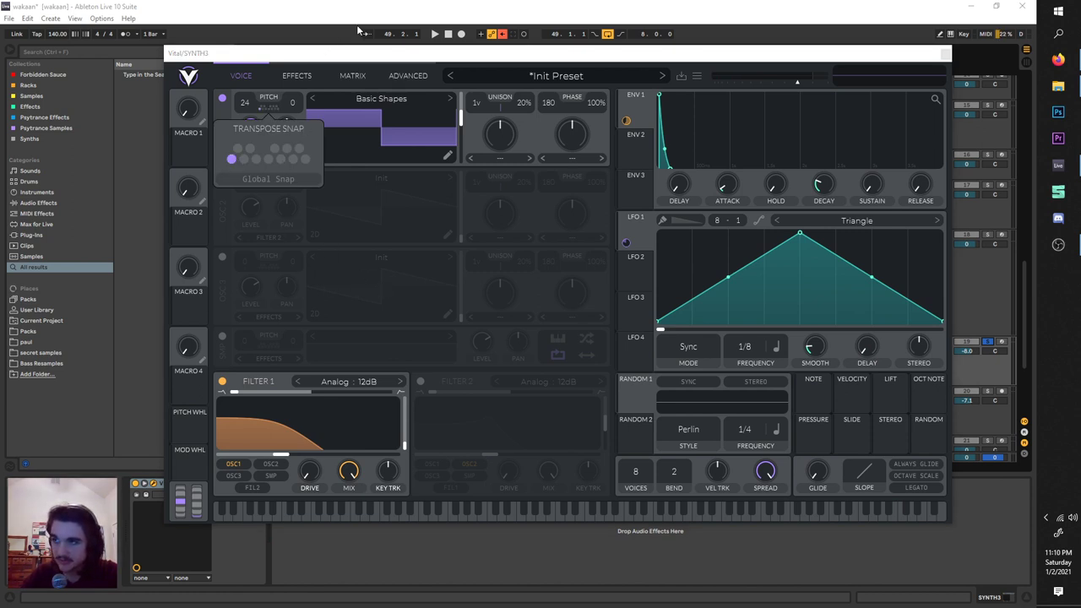
{"action": "left_click", "coordinate": [434, 36]}
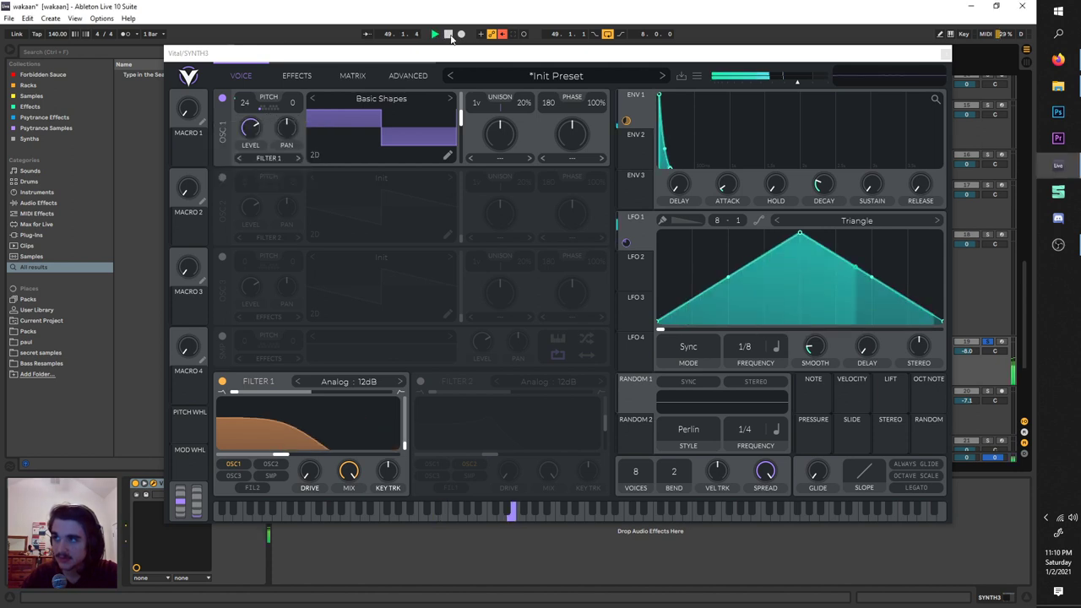
{"action": "left_click", "coordinate": [272, 114]}
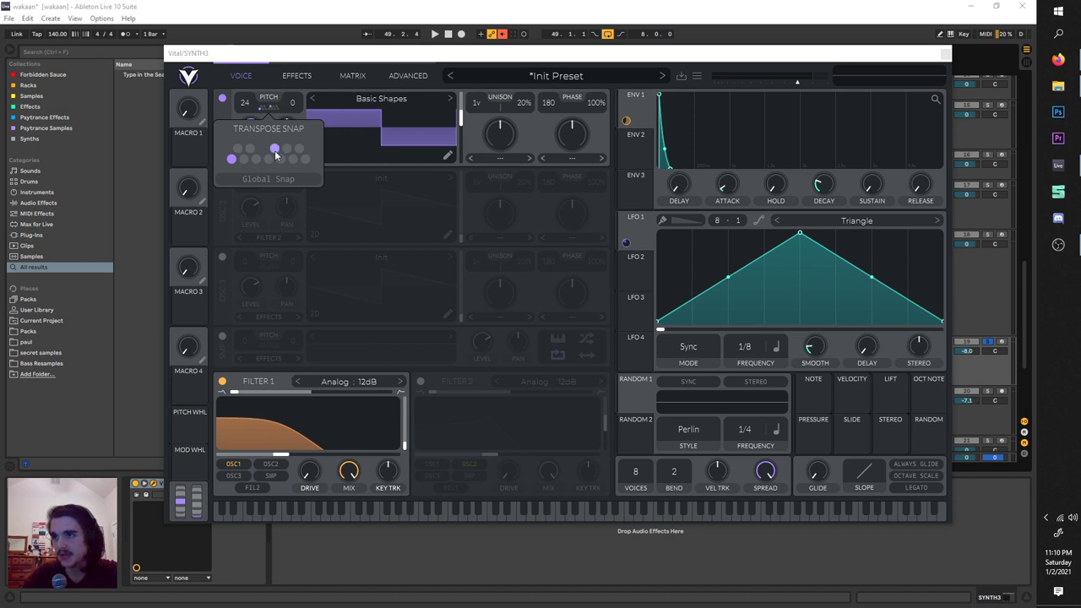
{"action": "left_click", "coordinate": [434, 34]}
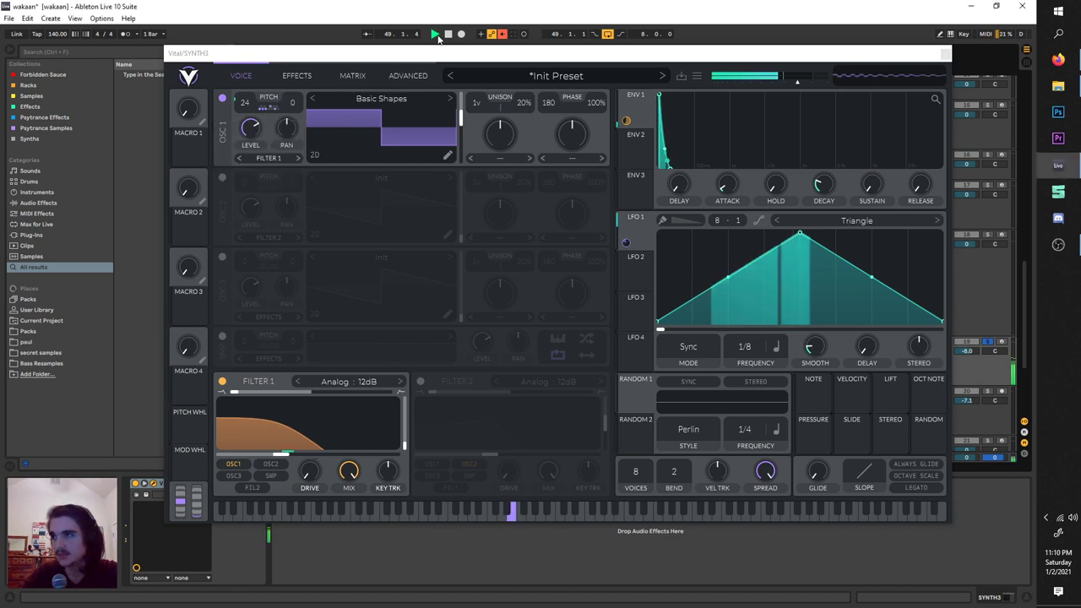
{"action": "key", "text": "space"}
{"action": "left_click", "coordinate": [268, 108]}
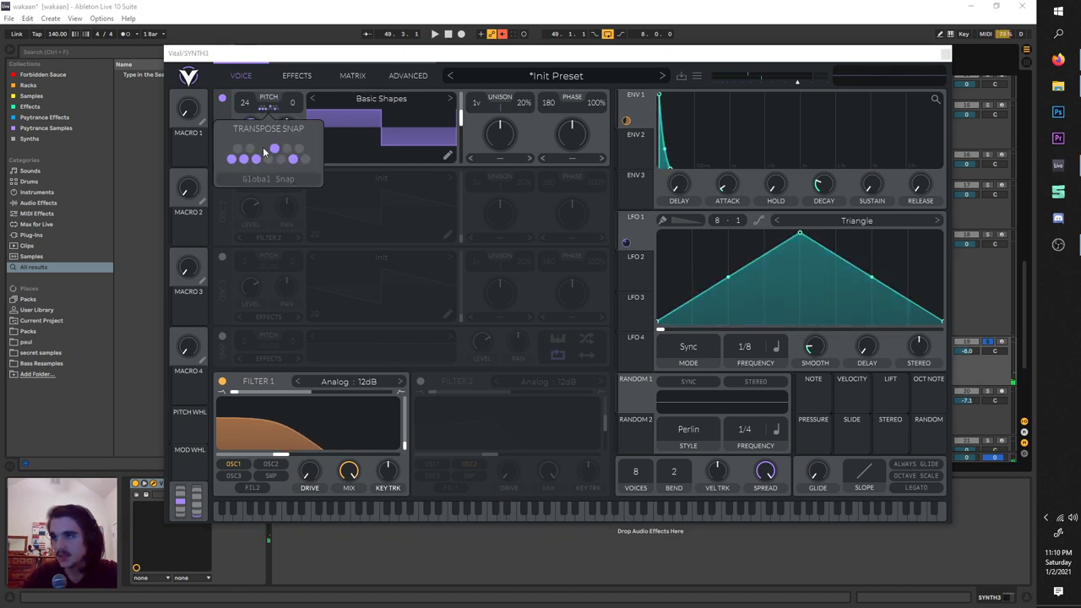
Review the Reverb effect in SYNTH3's Vital during playback and close the synth window.
{"action": "left_click", "coordinate": [291, 76]}
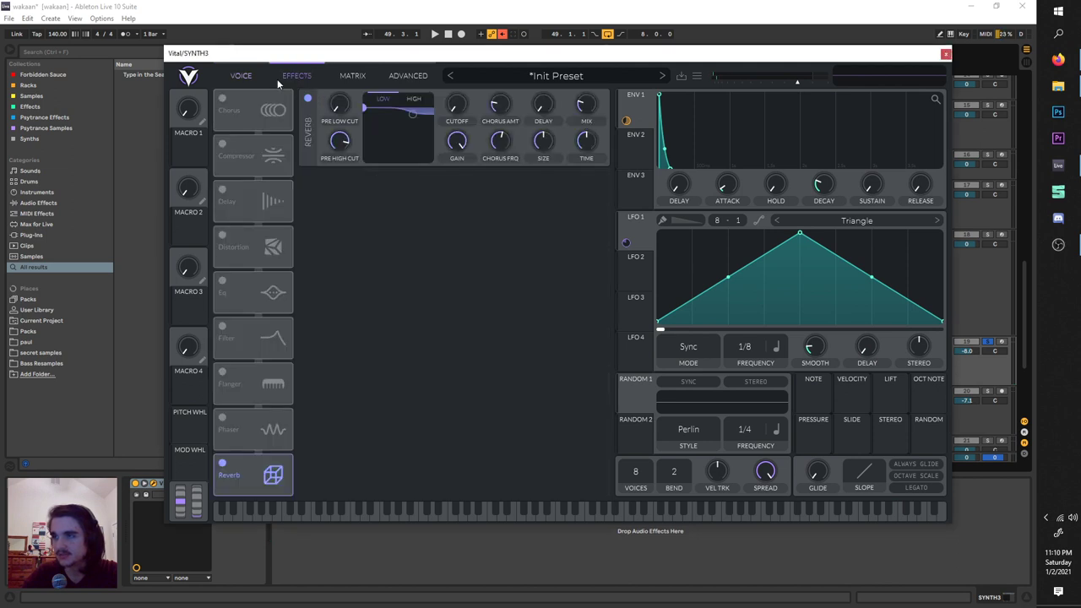
{"action": "key", "text": "space"}
{"action": "key", "text": "space"}
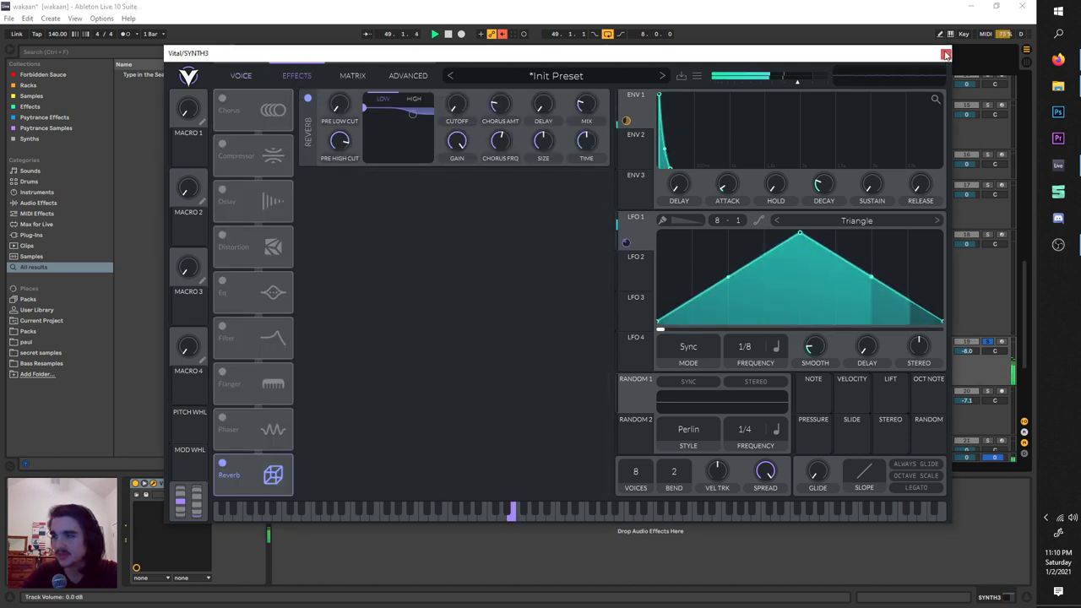
{"action": "key", "text": "space"}
{"action": "left_click", "coordinate": [947, 55]}
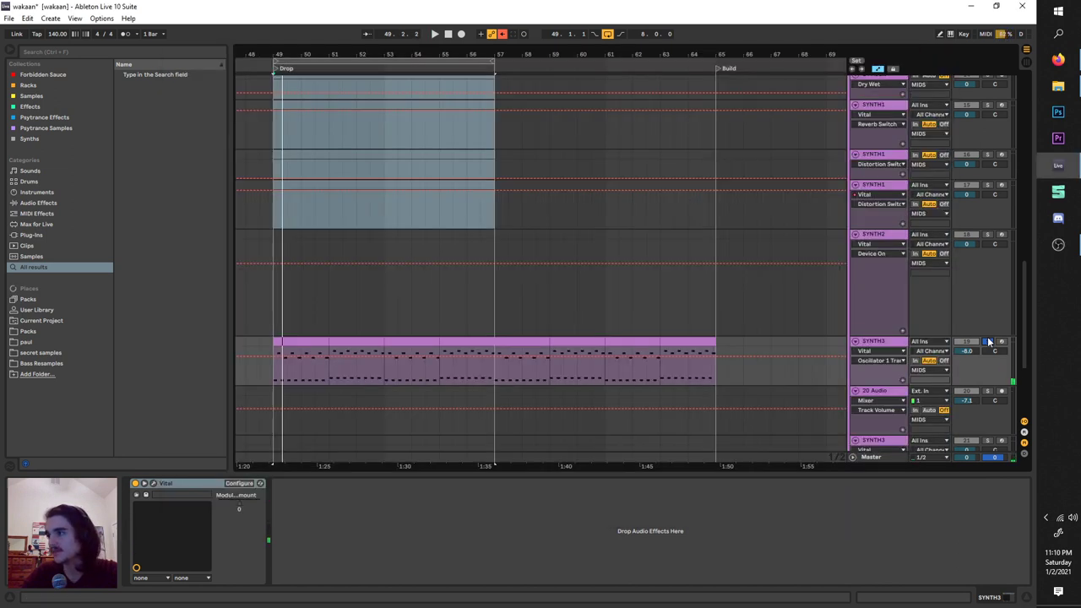
Undo the removal of the SYNTH1 clips in the drop from bar 49 to bar 65.
{"action": "left_click", "coordinate": [702, 384]}
{"action": "left_click", "coordinate": [272, 342]}
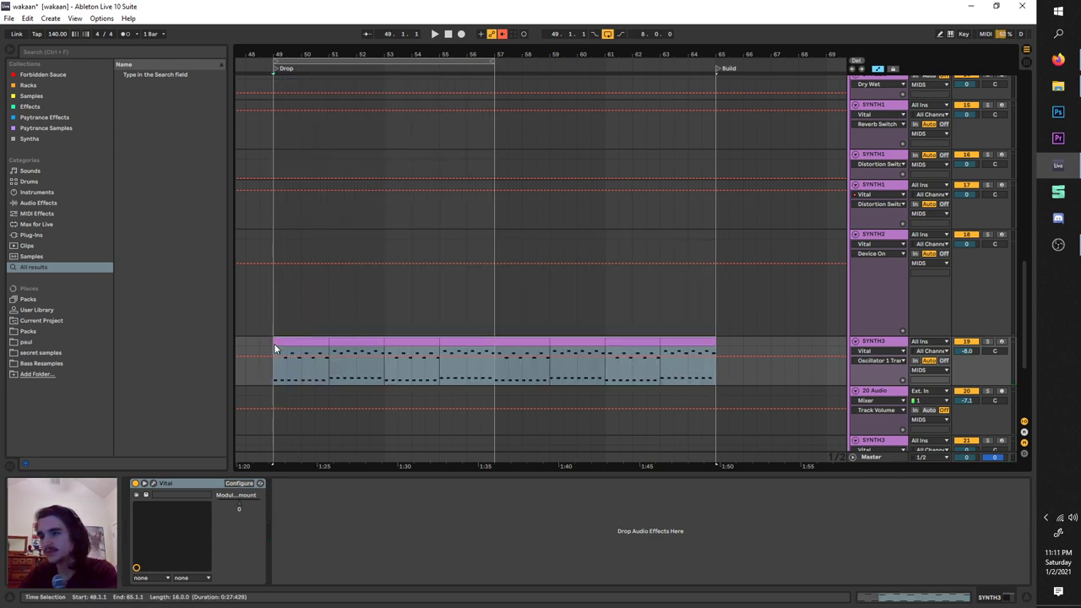
{"action": "left_click", "coordinate": [348, 63]}
{"action": "key", "text": "ctrl+z"}
{"action": "key", "text": "ctrl+z"}
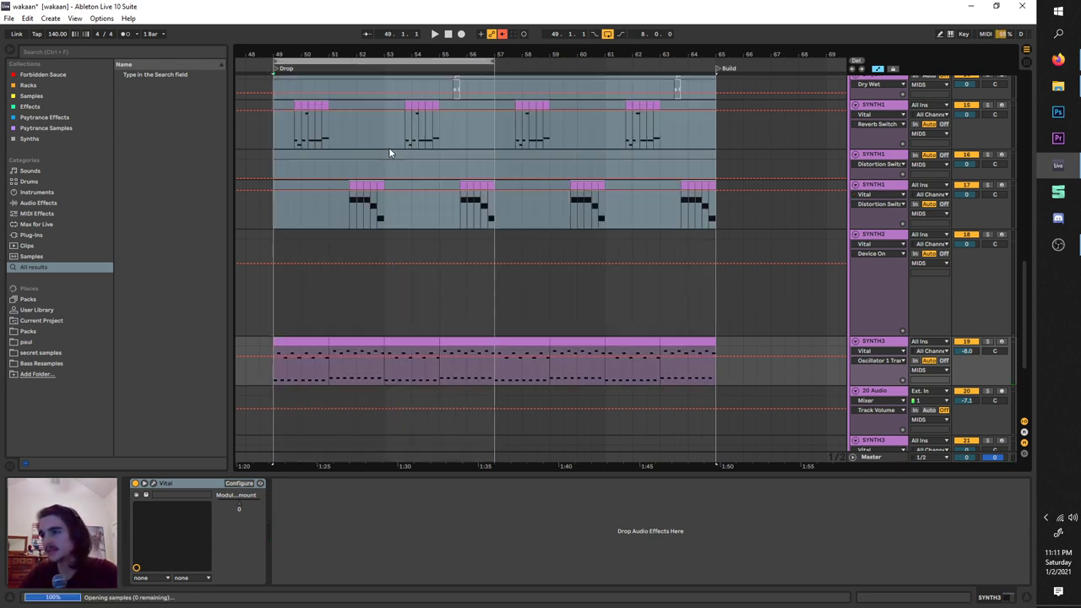
Play the start of the restored drop briefly and inspect the first bass clips on SYNTH1 tracks 11 and 12.
{"action": "scroll", "coordinate": [419, 212], "scroll_direction": "up", "scroll_amount": 3}
{"action": "scroll", "coordinate": [561, 300], "scroll_direction": "up", "scroll_amount": 1}
{"action": "key", "text": "space"}
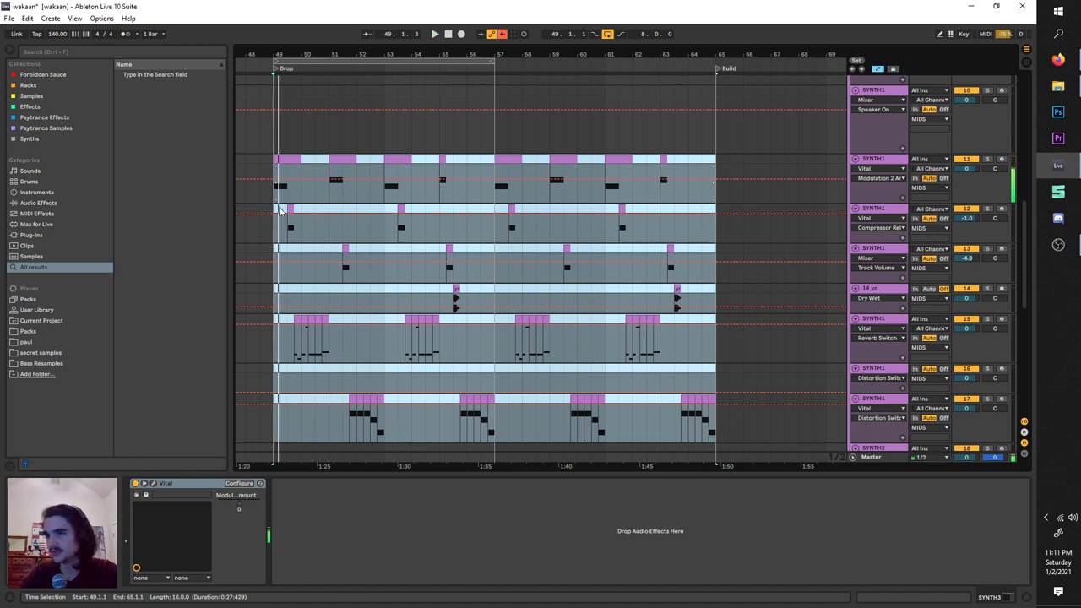
{"action": "key", "text": "space"}
{"action": "left_click", "coordinate": [283, 226]}
{"action": "scroll", "coordinate": [283, 225], "scroll_direction": "up", "scroll_amount": 3}
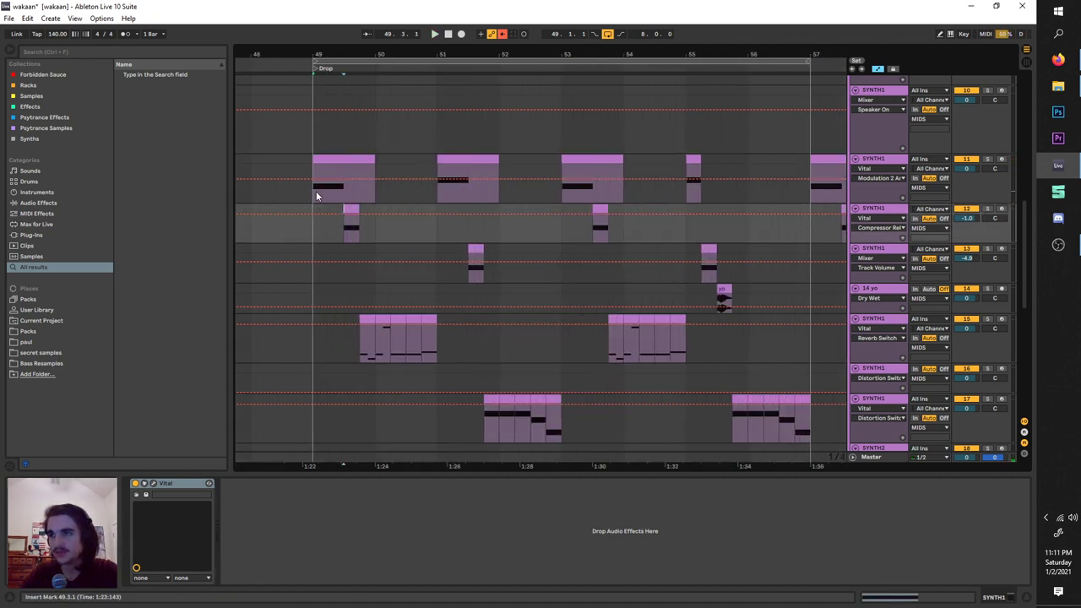
{"action": "left_click", "coordinate": [316, 192]}
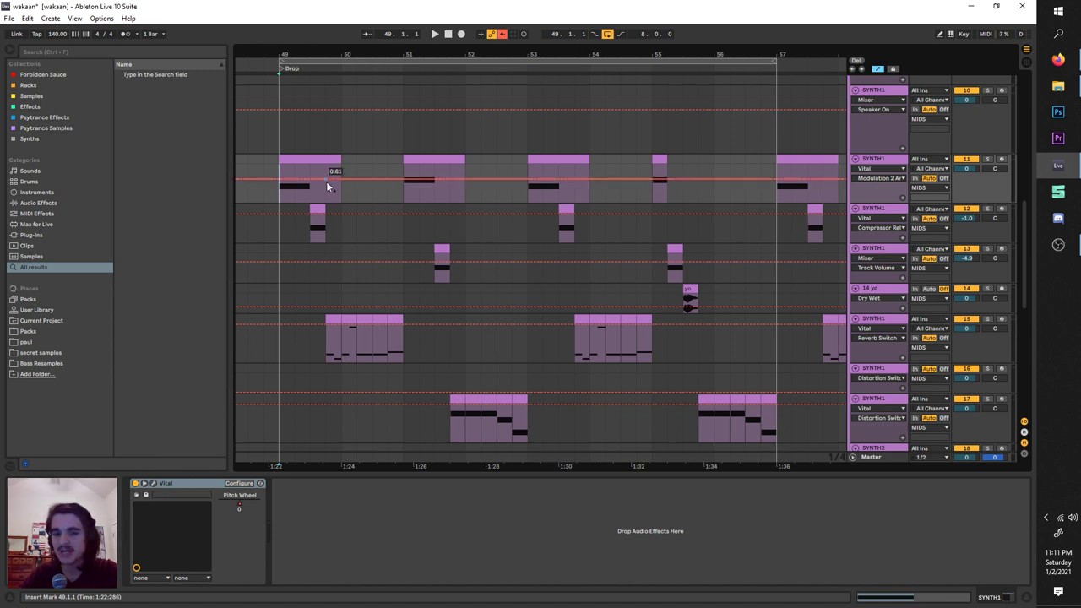
{"action": "left_click", "coordinate": [343, 190]}
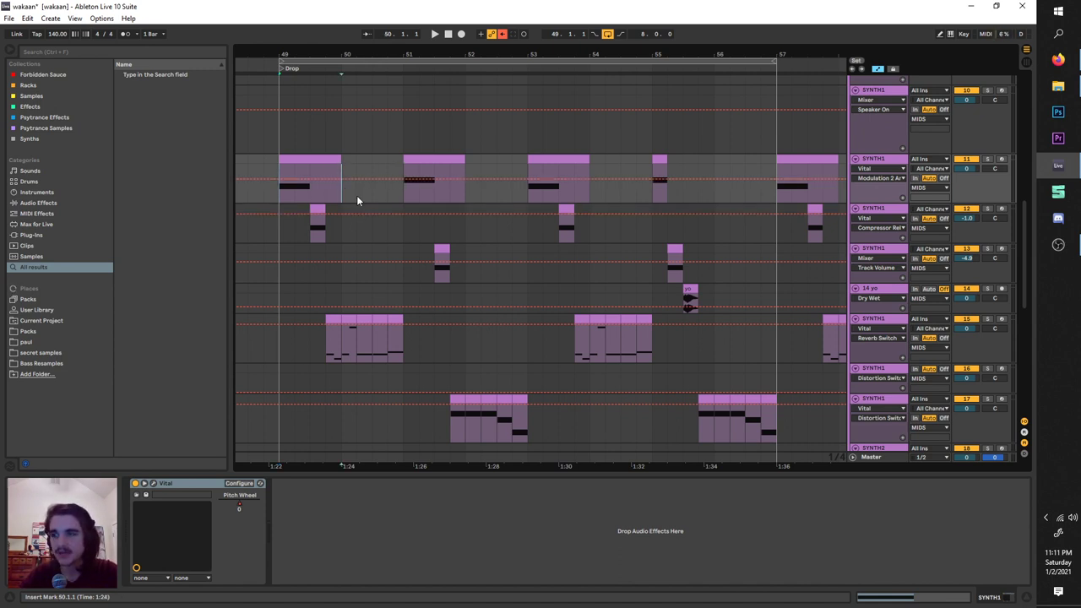
Play the drop from bar 49, soloing SYNTH1 tracks 11 and 15 in turn to compare their sounds.
{"action": "key", "text": "space"}
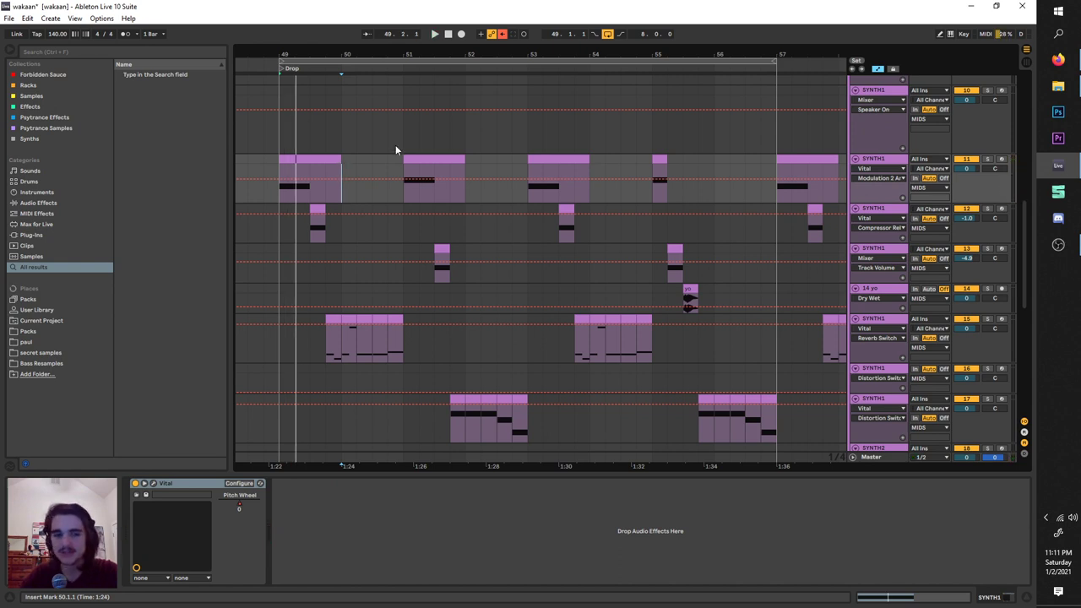
{"action": "left_click", "coordinate": [987, 160]}
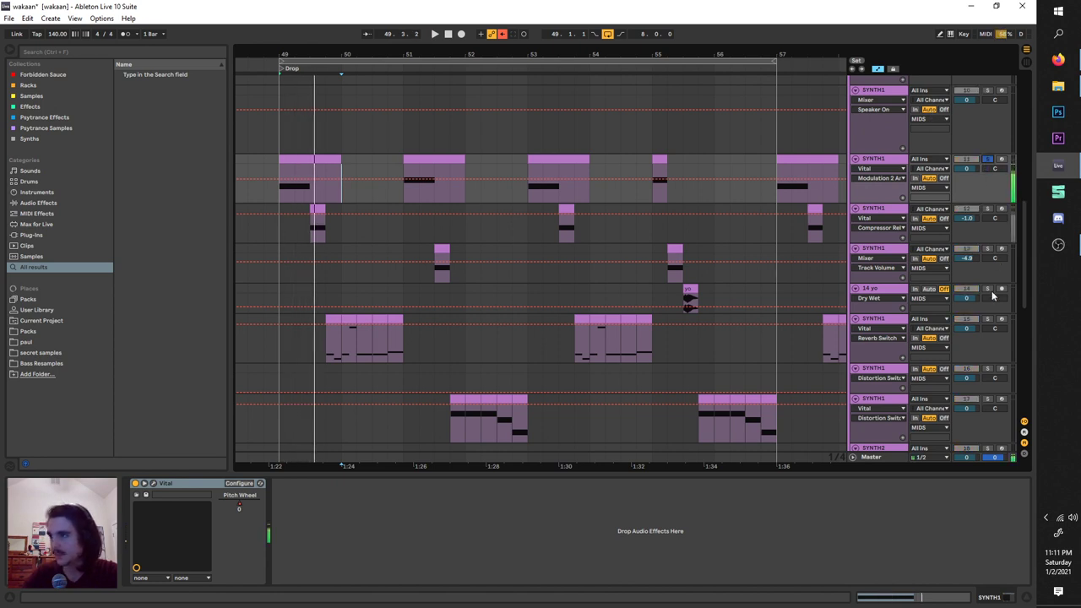
{"action": "left_click", "coordinate": [322, 71]}
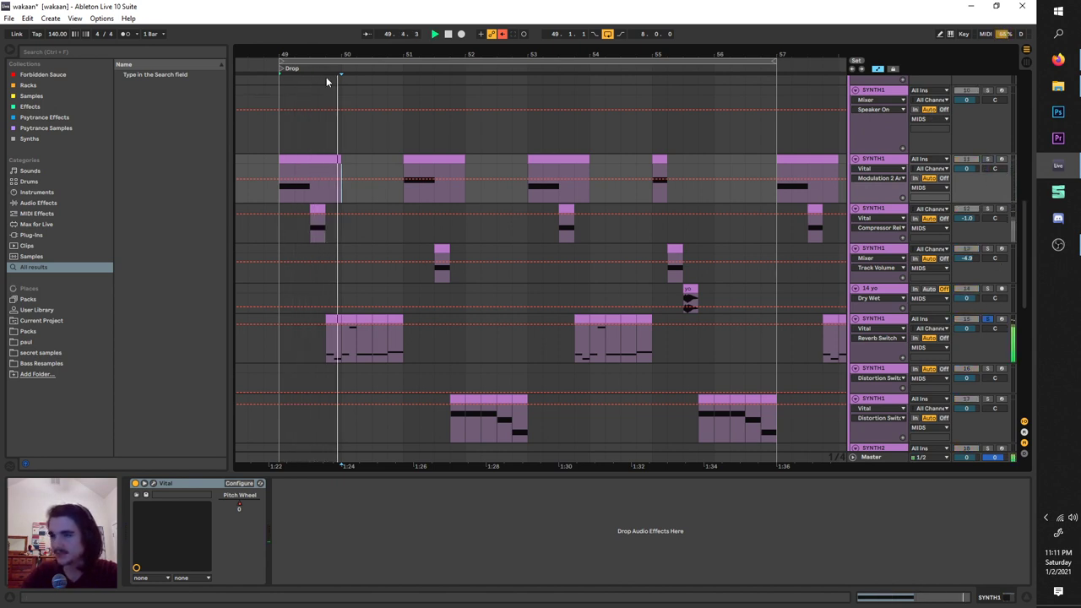
{"action": "left_click", "coordinate": [988, 160]}
{"action": "left_click", "coordinate": [988, 160]}
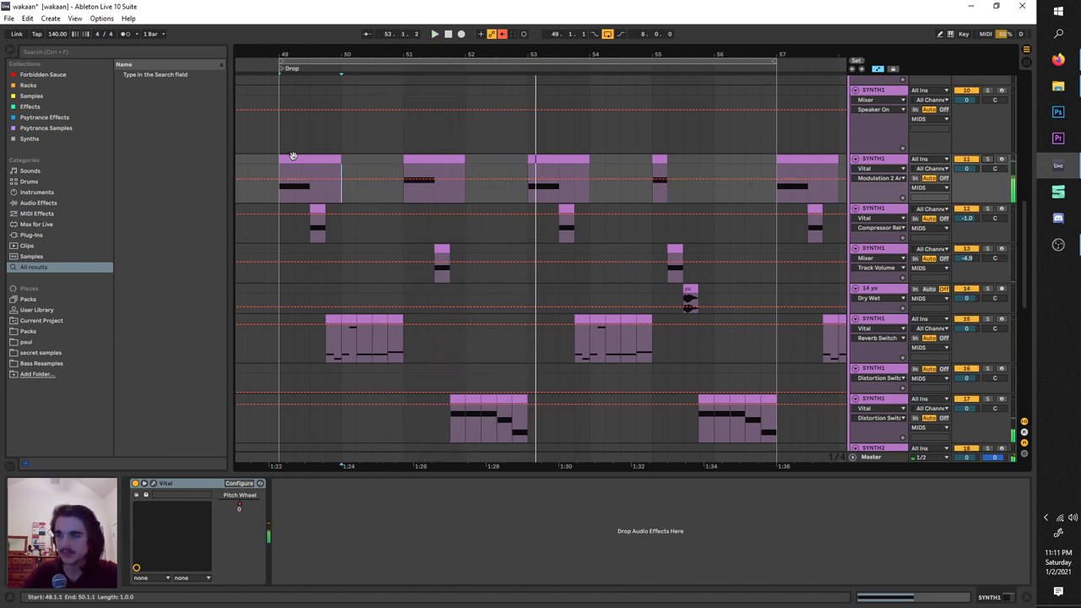
Examine the SYNTH1 clip layout across bars 49–57, selecting track 11's one-bar clip at bar 49.
{"action": "scroll", "coordinate": [489, 127], "scroll_direction": "down", "scroll_amount": 3}
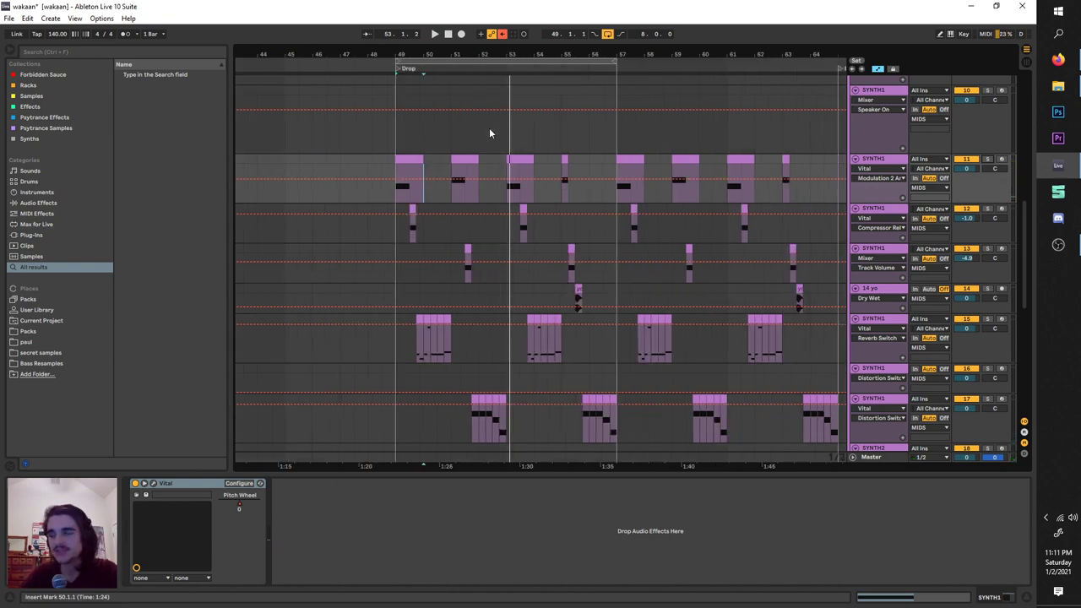
{"action": "scroll", "coordinate": [390, 221], "scroll_direction": "up", "scroll_amount": 3}
{"action": "scroll", "coordinate": [393, 223], "scroll_direction": "right", "scroll_amount": 2}
{"action": "key", "text": "space"}
{"action": "left_click", "coordinate": [334, 159]}
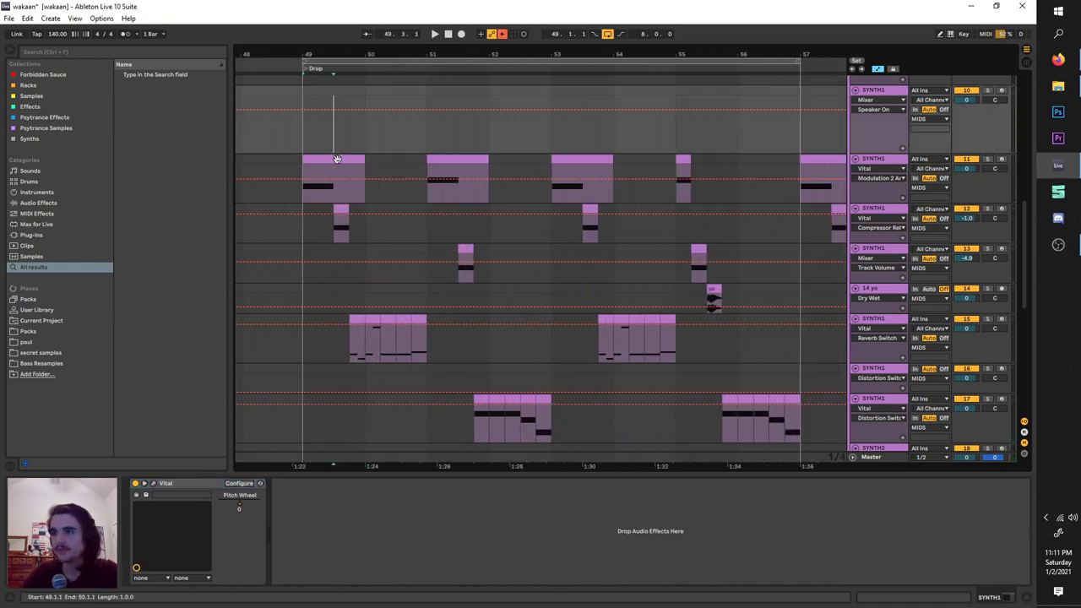
{"action": "scroll", "coordinate": [384, 216], "scroll_direction": "right", "scroll_amount": 2}
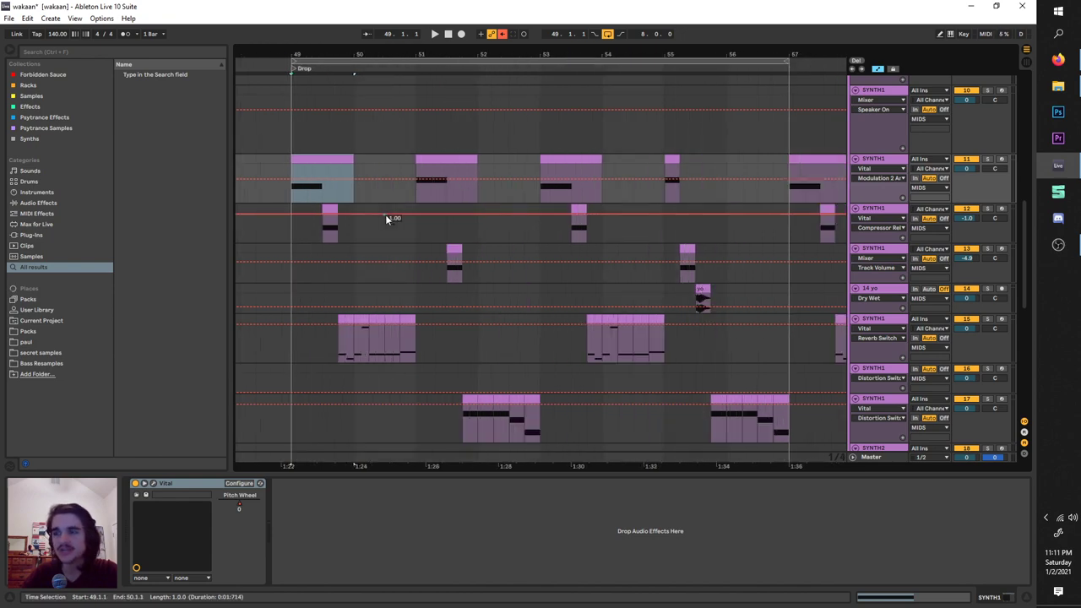
{"action": "scroll", "coordinate": [386, 217], "scroll_direction": "right", "scroll_amount": 3}
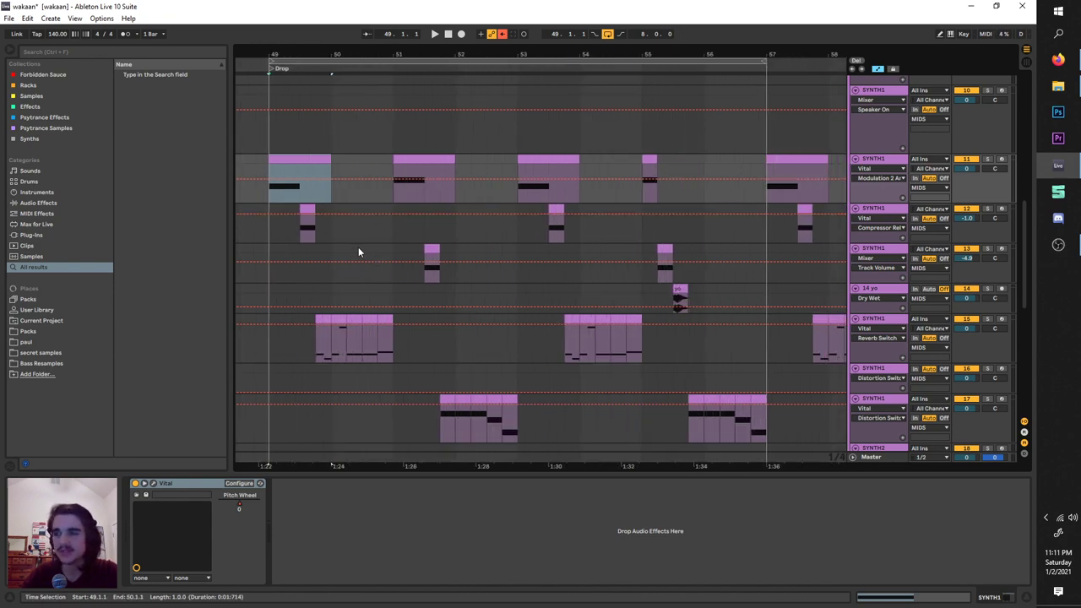
{"action": "scroll", "coordinate": [325, 262], "scroll_direction": "right", "scroll_amount": 1}
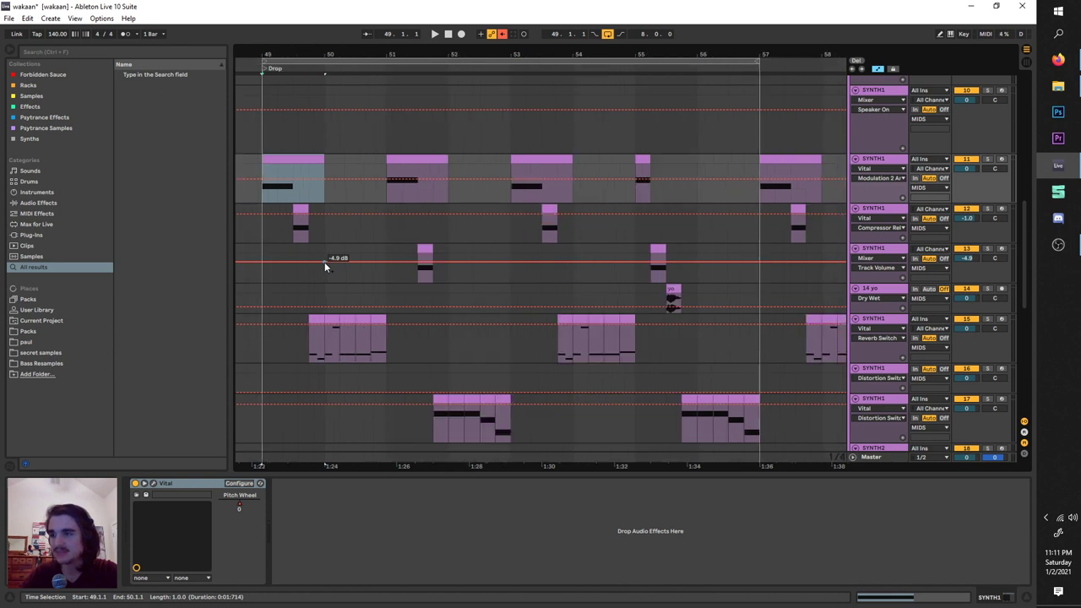
{"action": "scroll", "coordinate": [334, 194], "scroll_direction": "left", "scroll_amount": 3}
Move the loop start to 49.4.1, solo SYNTH1 track 15 and play its first phrase.
{"action": "left_click_drag", "start_coordinate": [339, 63], "coordinate": [393, 66]}
{"action": "left_click", "coordinate": [989, 320]}
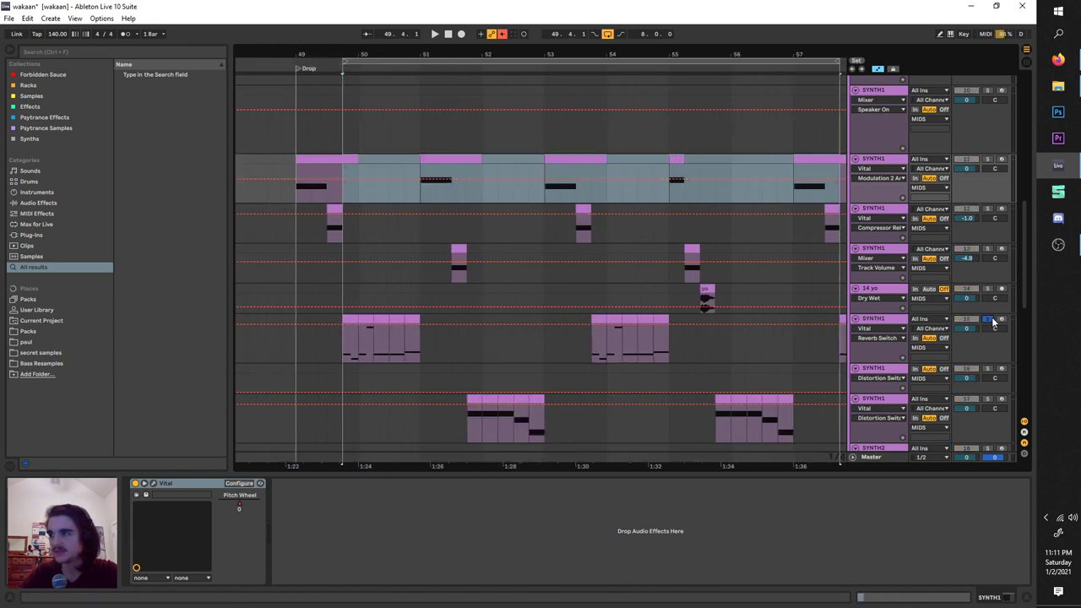
{"action": "key", "text": "space"}
{"action": "scroll", "coordinate": [370, 322], "scroll_direction": "up", "scroll_amount": 3}
{"action": "key", "text": "space"}
Delete track 15's note from 49.4.3 to bar 50, restoring it on a duplicated track 16 without the preceding note.
{"action": "left_click", "coordinate": [331, 319]}
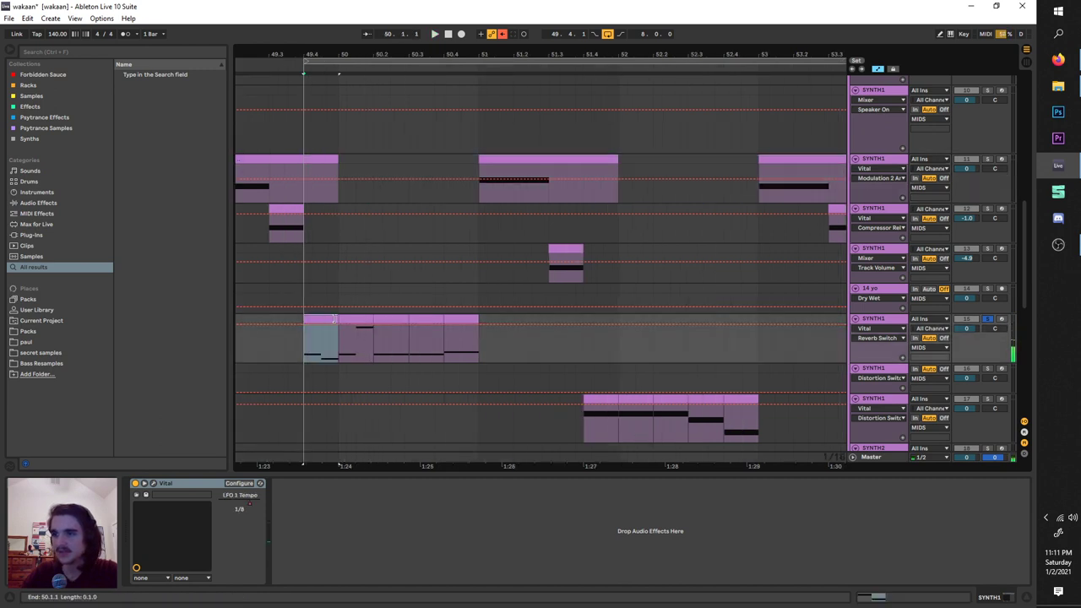
{"action": "left_click_drag", "start_coordinate": [336, 320], "coordinate": [321, 320]}
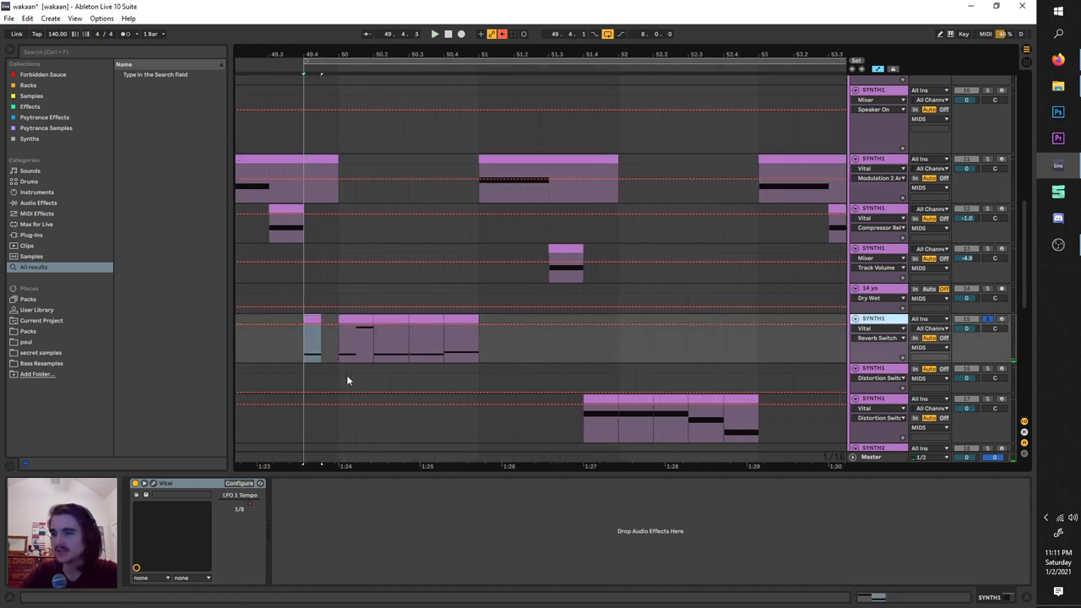
{"action": "key", "text": "ctrl+d"}
{"action": "mouse_move", "coordinate": [320, 369]}
{"action": "left_mouse_down"}
{"action": "mouse_move", "coordinate": [339, 369]}
{"action": "mouse_move", "coordinate": [322, 369]}
{"action": "left_mouse_up"}
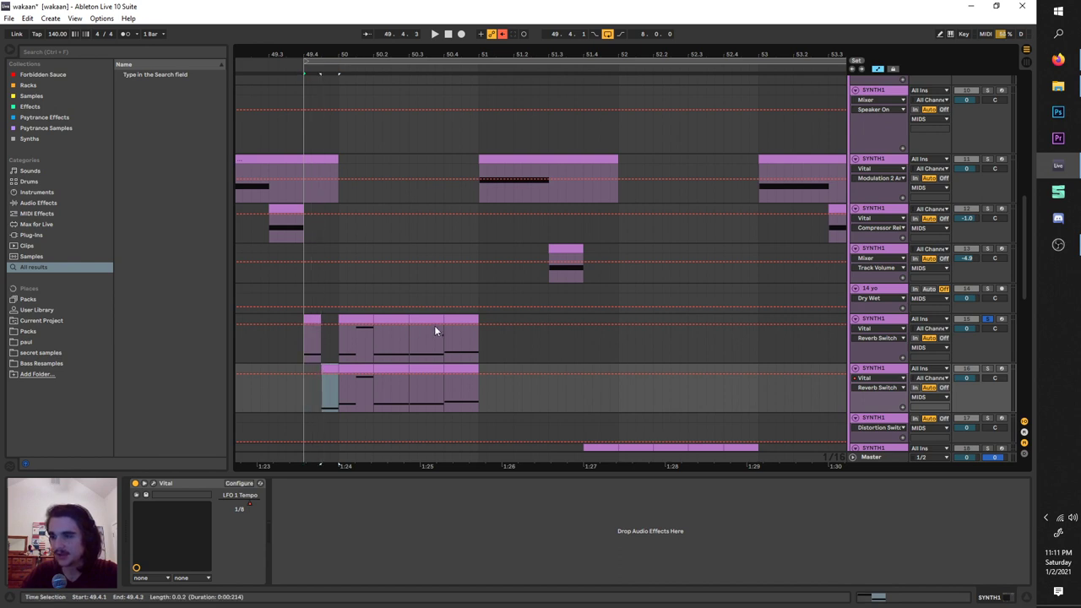
Delete alternating clips on tracks 15 and 16 from bar 50 so the phrase's notes switch between the two tracks.
{"action": "left_click", "coordinate": [356, 366]}
{"action": "left_click_drag", "start_coordinate": [366, 319], "coordinate": [355, 320]}
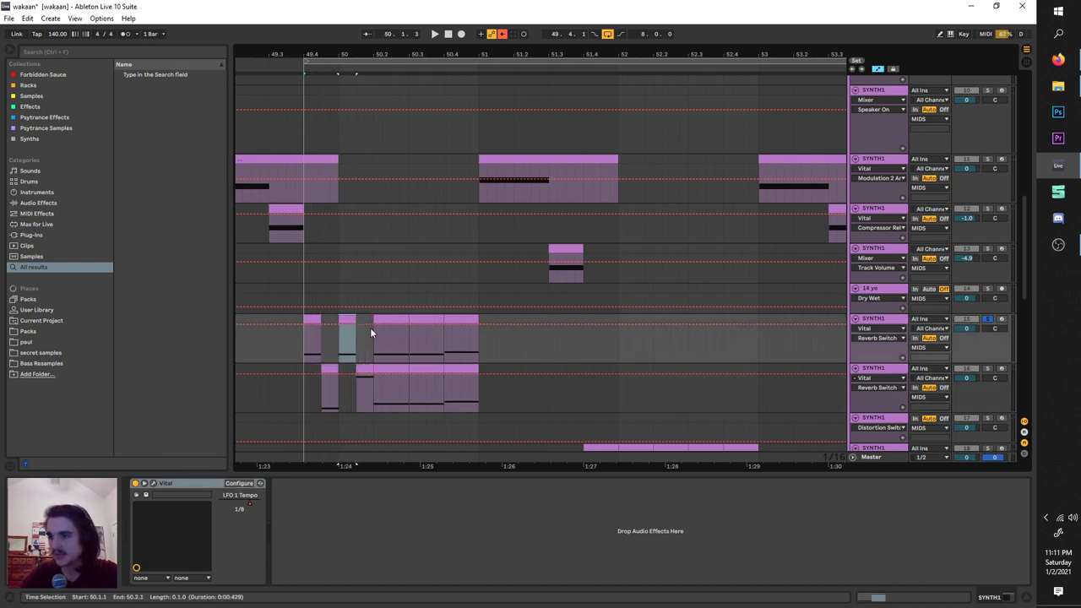
{"action": "left_click", "coordinate": [395, 364]}
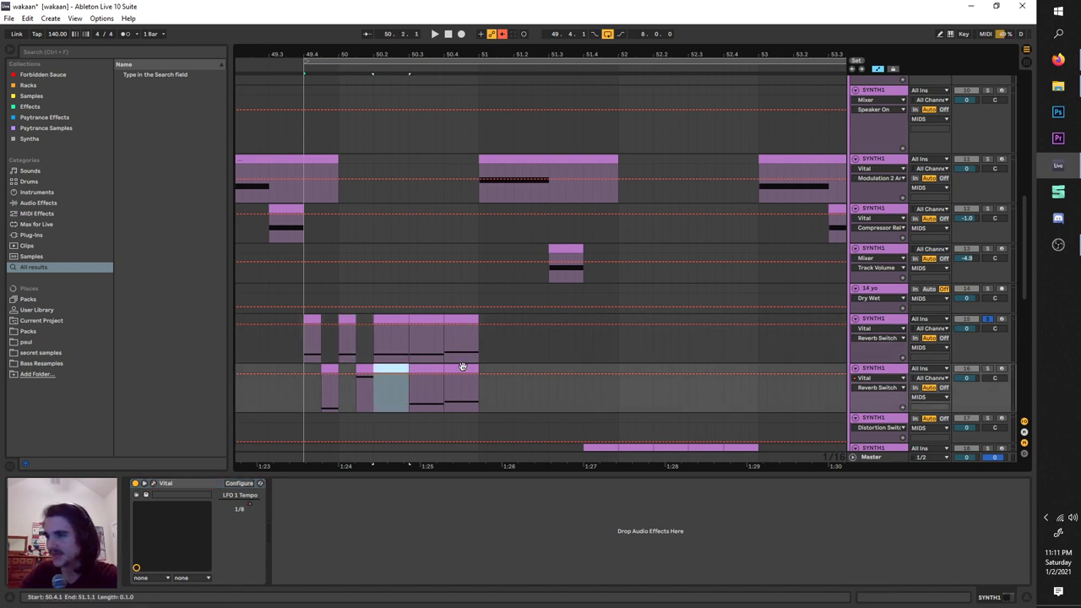
{"action": "left_click_drag", "start_coordinate": [432, 372], "coordinate": [469, 372]}
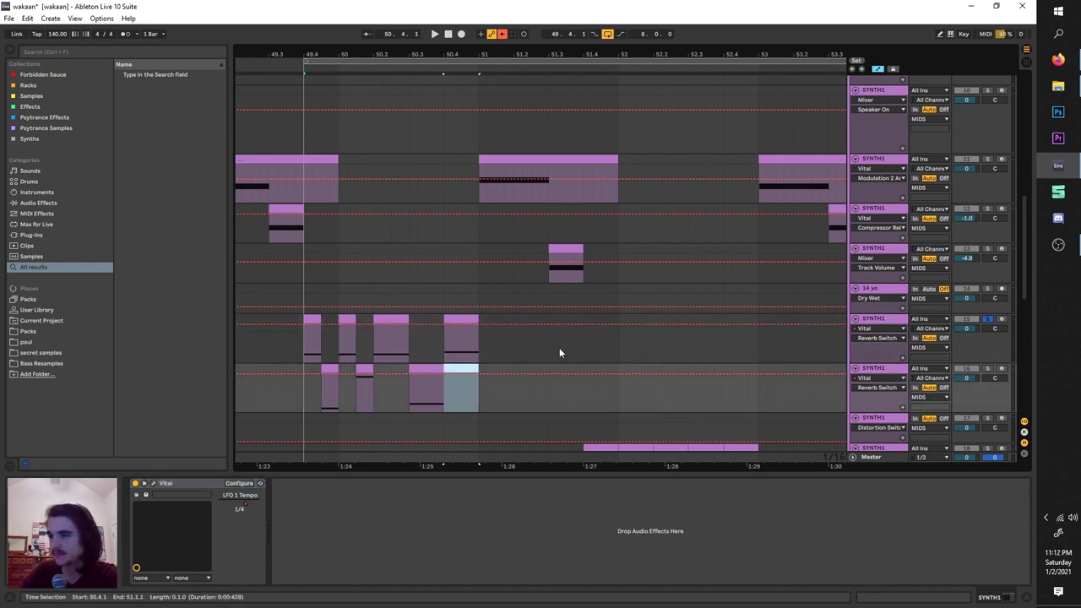
Show track 16's Vital window and play the split phrase with SYNTH1 tracks 15 and 16 soloed together.
{"action": "left_click", "coordinate": [990, 369]}
{"action": "key", "text": "space"}
{"action": "key", "text": "space"}
{"action": "left_click", "coordinate": [877, 370]}
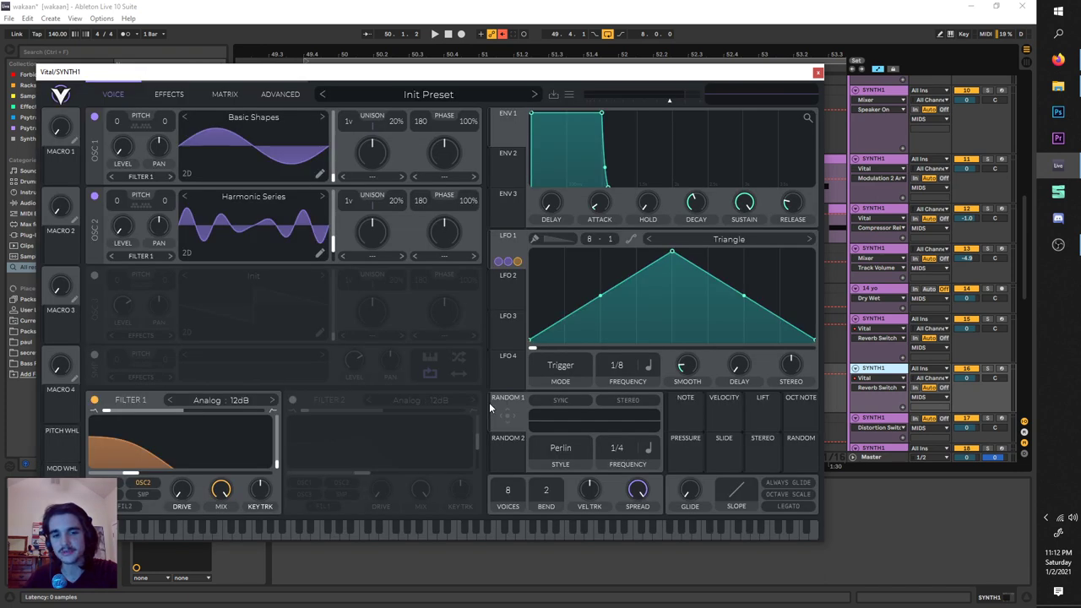
{"action": "key", "text": "space"}
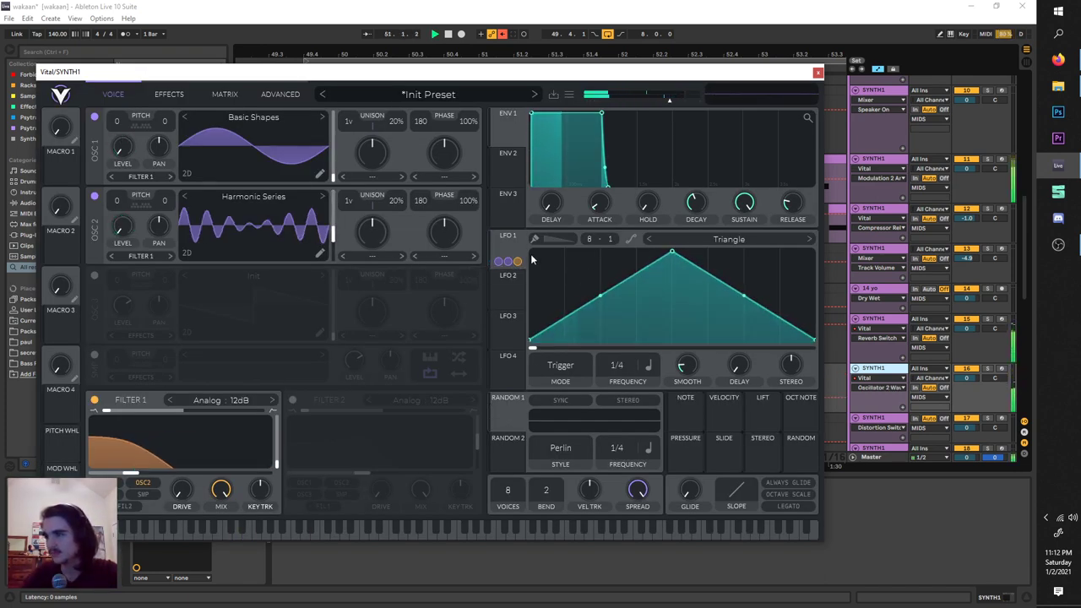
{"action": "key", "text": "space"}
{"action": "left_click", "coordinate": [987, 320]}
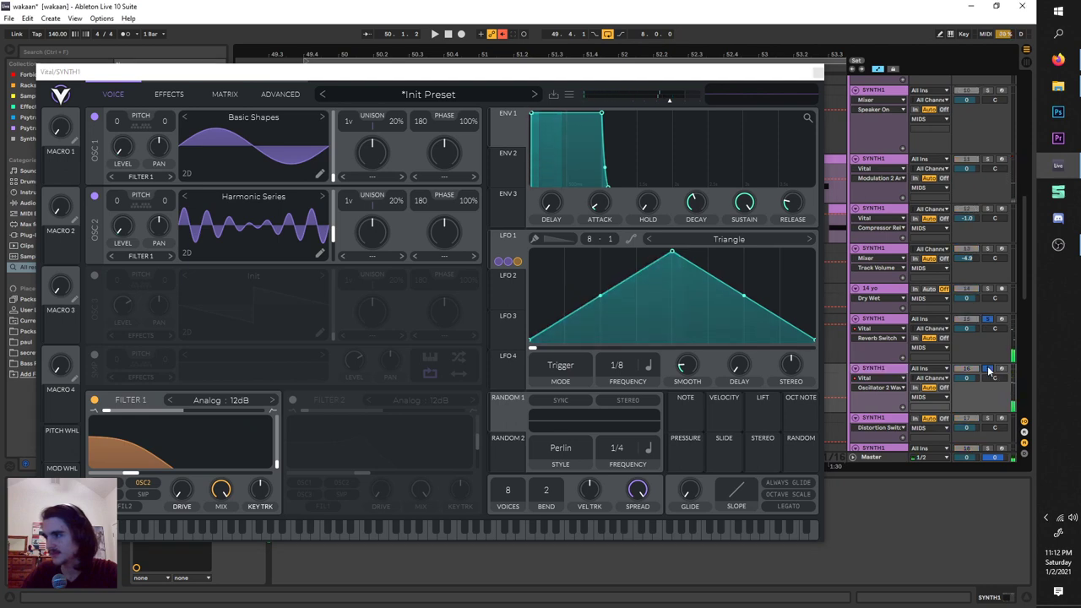
{"action": "key", "text": "space"}
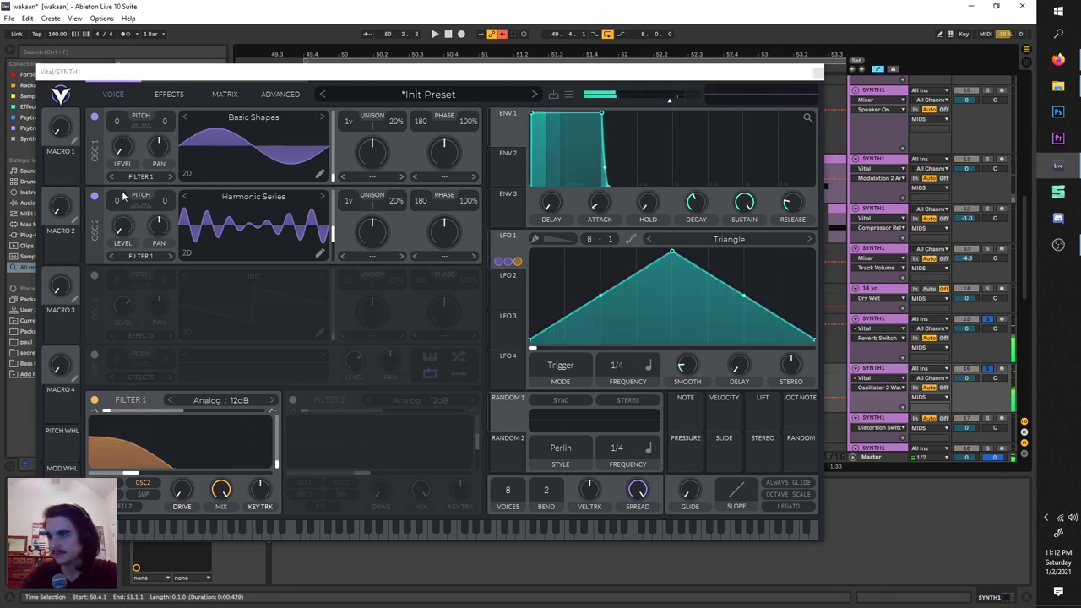
Set oscillator 1's Basic Shapes frame to 136.4 in track 16's Vital and unsolo the tracks.
{"action": "left_click", "coordinate": [272, 127]}
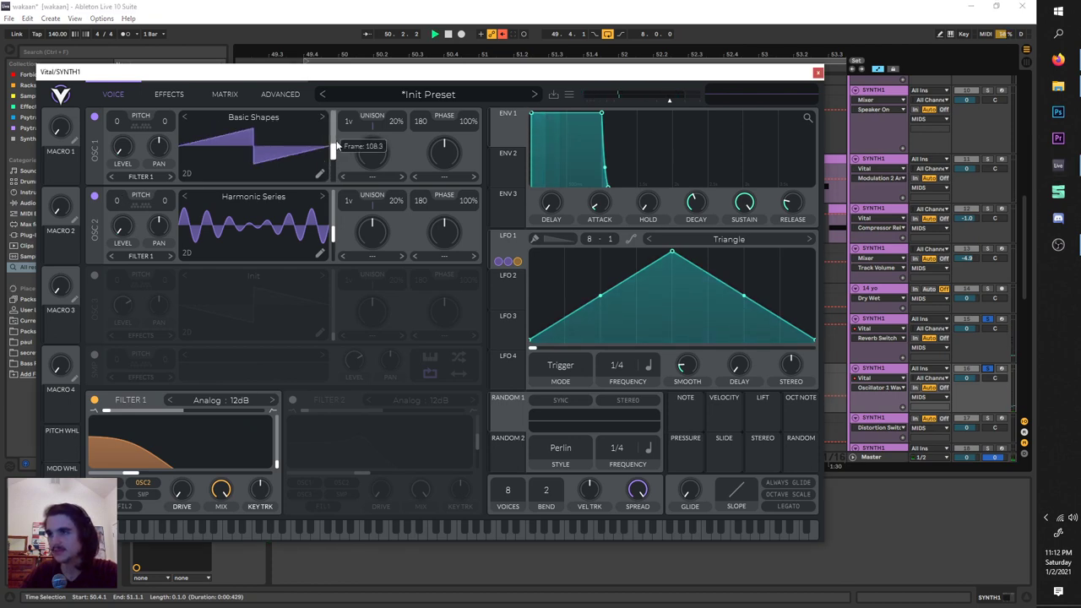
{"action": "left_click_drag", "start_coordinate": [335, 146], "coordinate": [334, 138]}
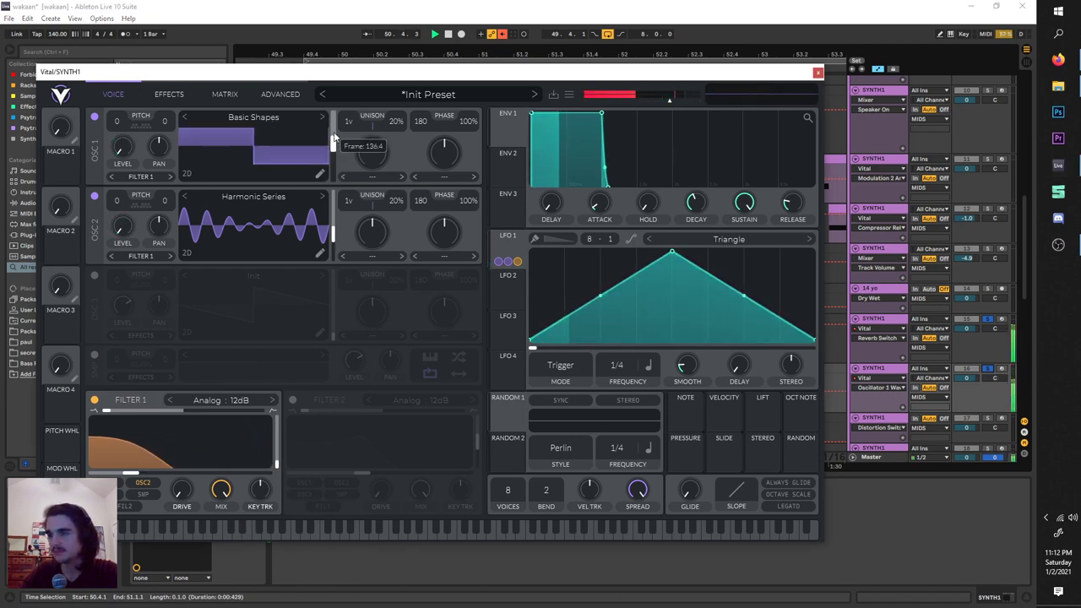
{"action": "left_click", "coordinate": [988, 370]}
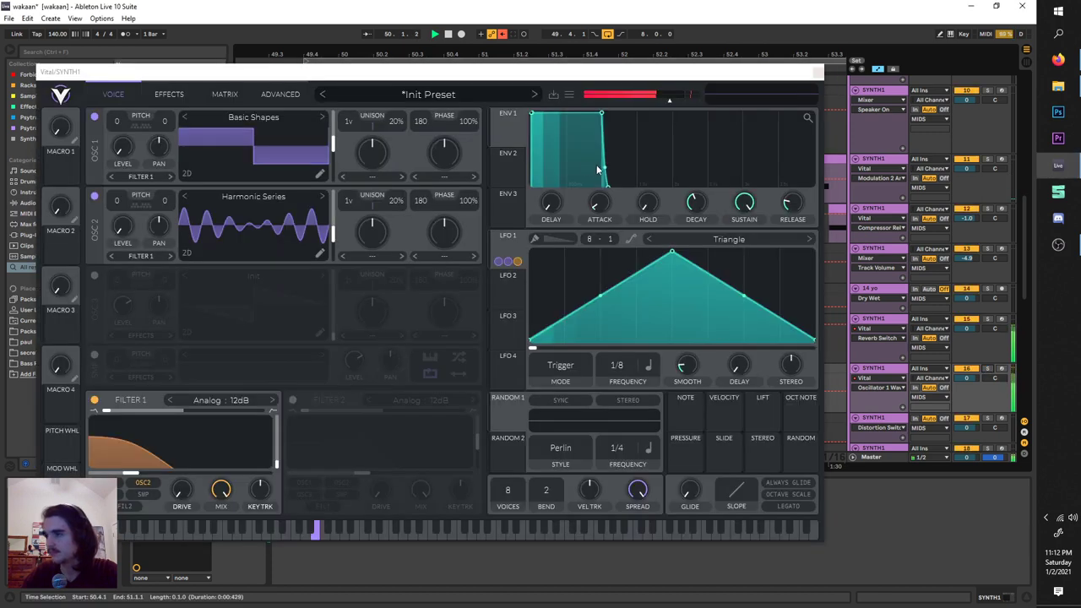
Hide the Vital window, stop playback and delete track 16's leftover clip from 50.4 to bar 51.
{"action": "key", "text": "ctrl+alt+p"}
{"action": "key", "text": "minus"}
{"action": "key", "text": "minus"}
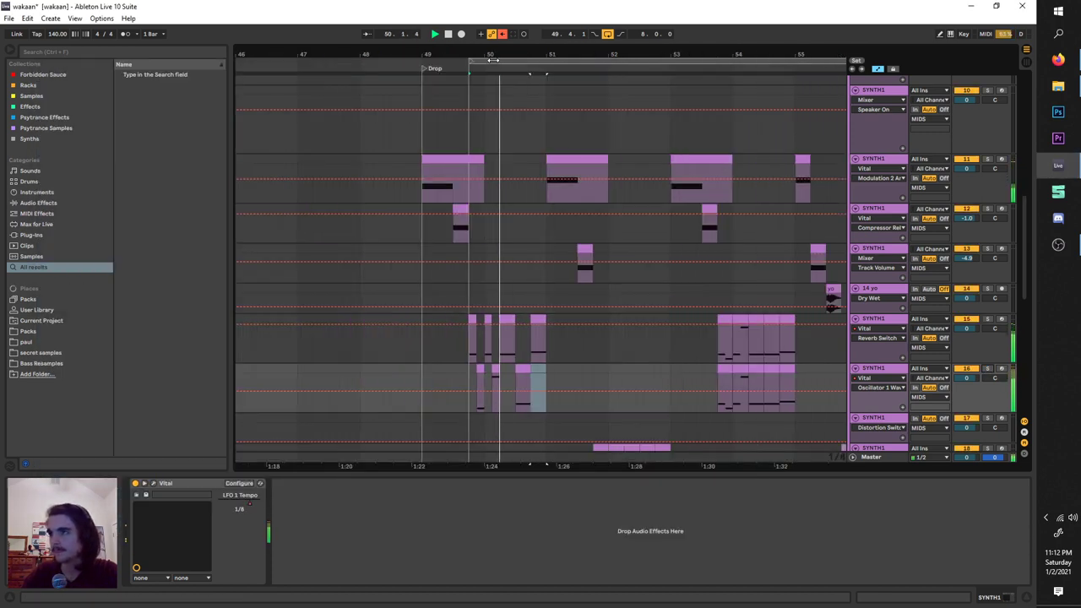
{"action": "key", "text": "space"}
{"action": "left_click", "coordinate": [549, 369]}
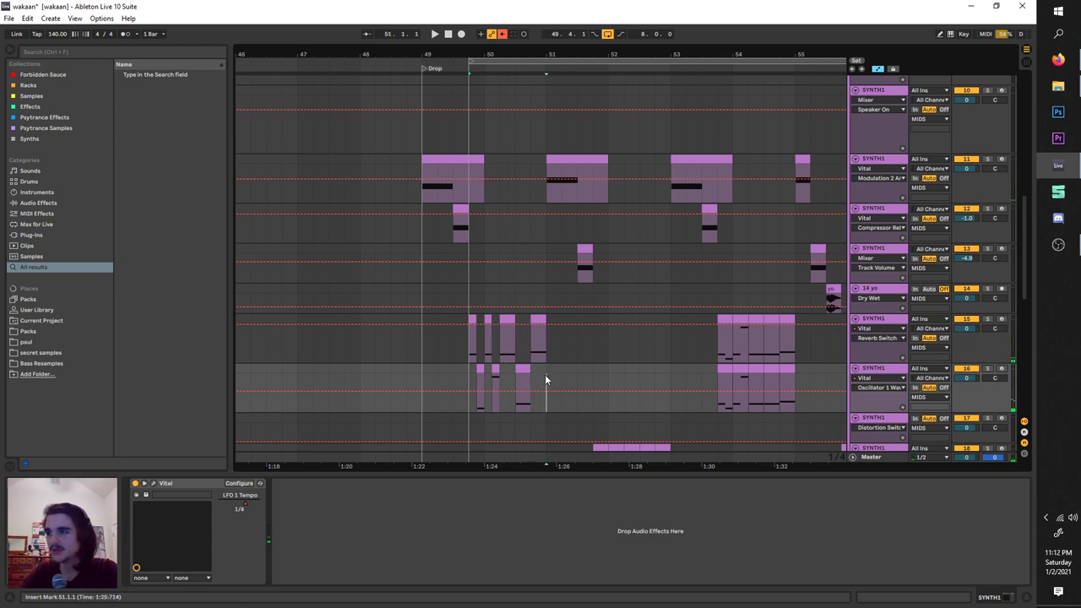
Examine the alternating clips on tracks 15 and 16 up close and within the whole drop.
{"action": "key", "text": "plus"}
{"action": "key", "text": "plus"}
{"action": "key", "text": "minus"}
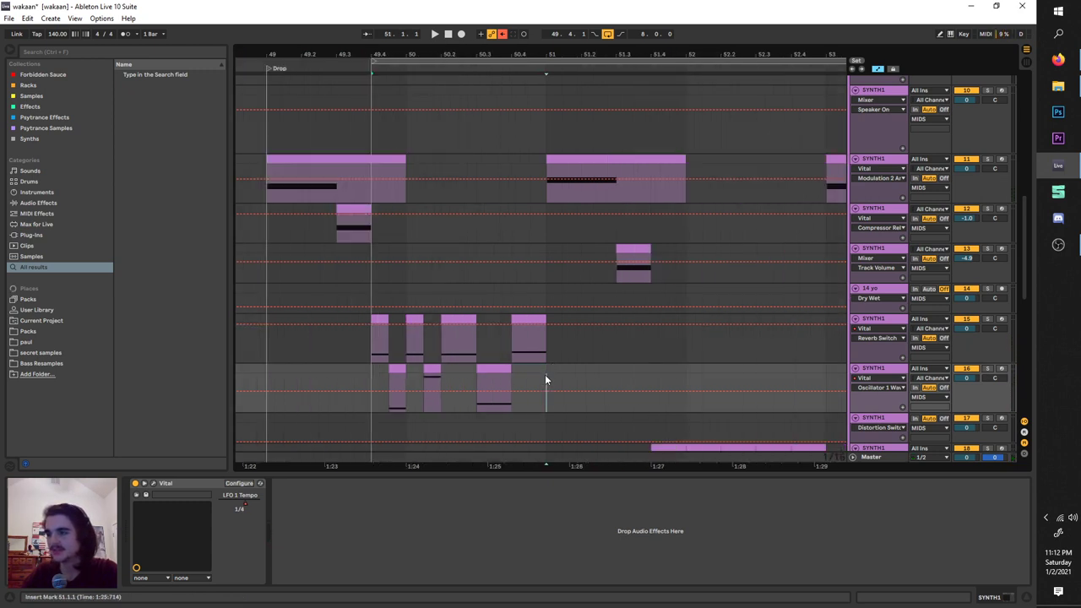
{"action": "scroll", "coordinate": [545, 374], "scroll_direction": "left", "scroll_amount": 1}
{"action": "scroll", "coordinate": [317, 333], "scroll_direction": "right", "scroll_amount": 2}
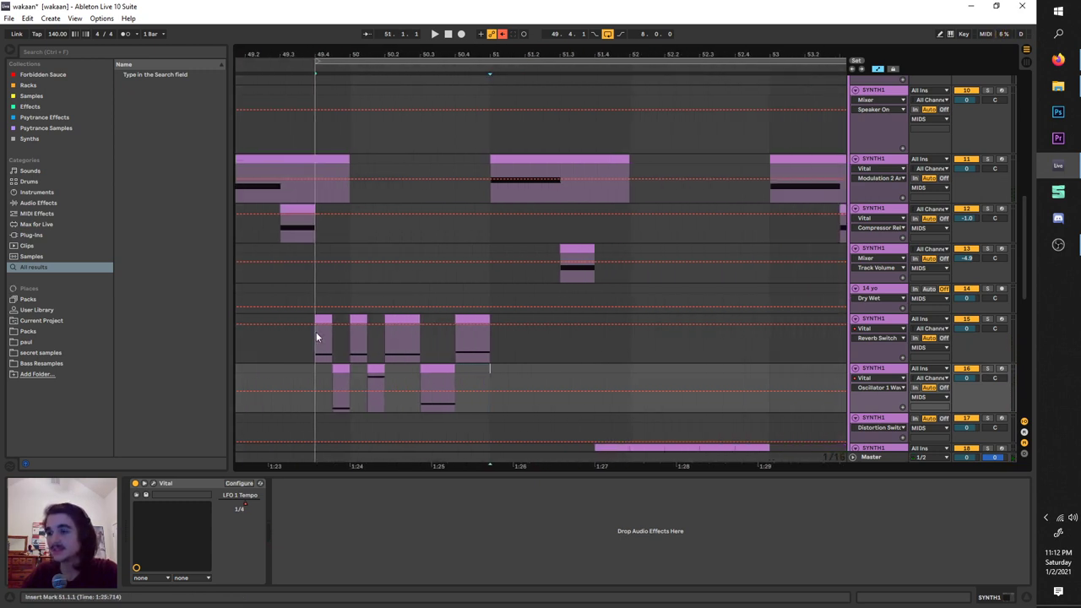
{"action": "scroll", "coordinate": [385, 280], "scroll_direction": "down", "scroll_amount": 5}
{"action": "scroll", "coordinate": [395, 128], "scroll_direction": "right", "scroll_amount": 3}
{"action": "scroll", "coordinate": [348, 141], "scroll_direction": "down", "scroll_amount": 1}
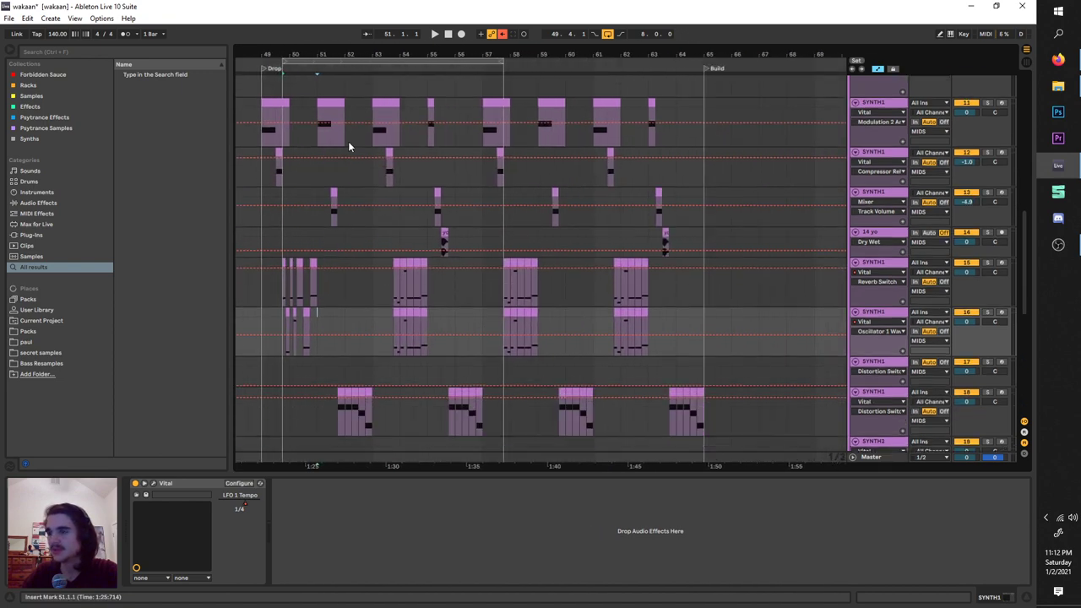
Move the loop back to bars 49–57 at the start of the drop.
{"action": "scroll", "coordinate": [348, 141], "scroll_direction": "down", "scroll_amount": 4}
{"action": "left_click_drag", "start_coordinate": [370, 55], "coordinate": [360, 61]}
{"action": "left_click", "coordinate": [360, 60]}
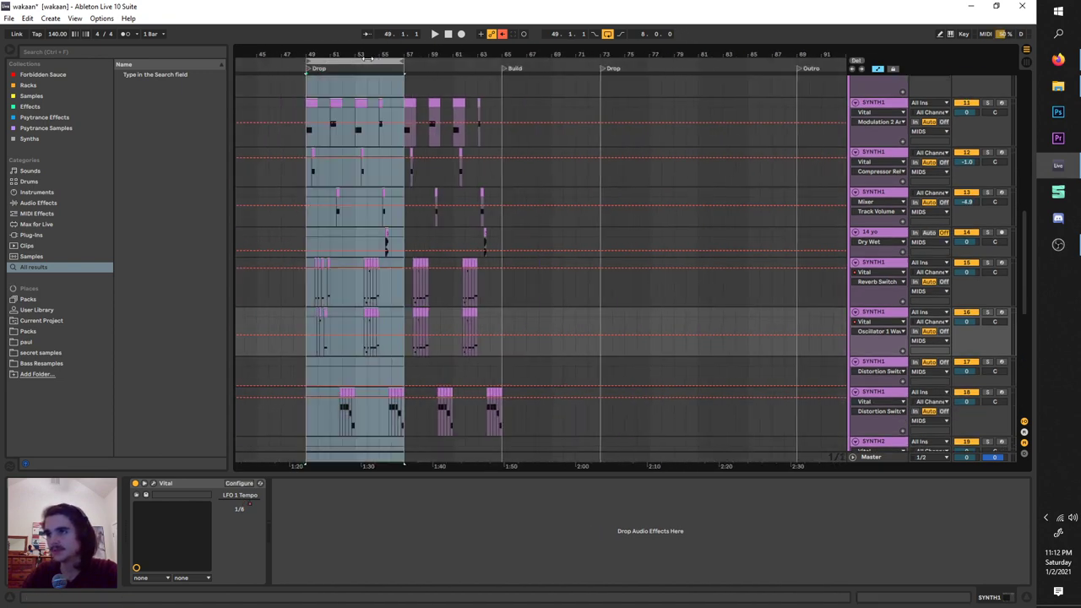
Delete the drop's clips between bars 49 and 65 from the SYNTH1 tracks and from track 20.
{"action": "scroll", "coordinate": [508, 366], "scroll_direction": "down", "scroll_amount": 2}
{"action": "scroll", "coordinate": [508, 366], "scroll_direction": "up", "scroll_amount": 1}
{"action": "left_click_drag", "start_coordinate": [505, 389], "coordinate": [308, 93]}
{"action": "scroll", "coordinate": [321, 225], "scroll_direction": "down", "scroll_amount": 5}
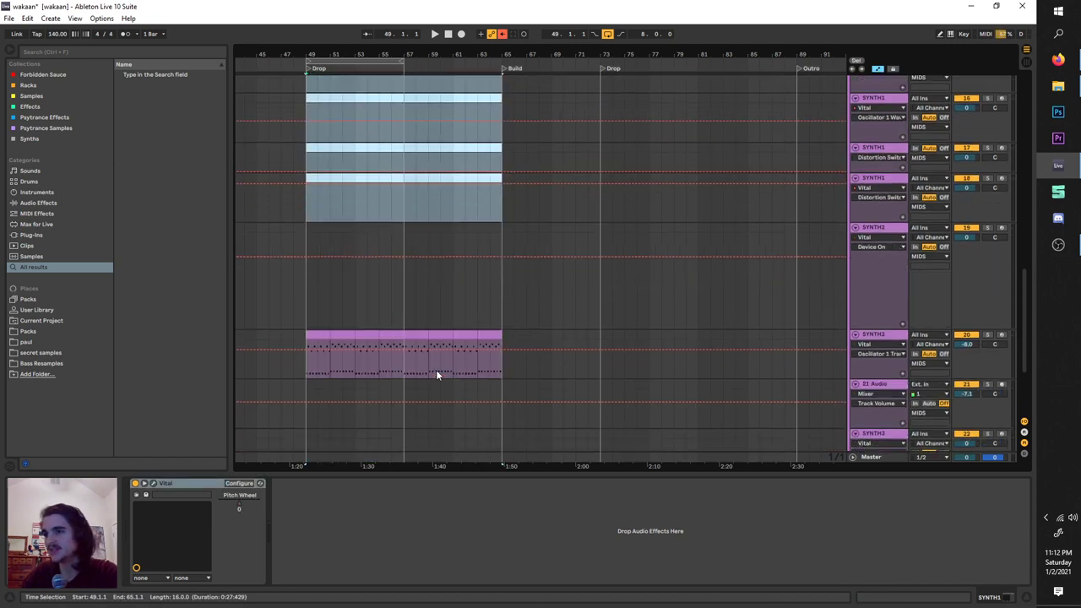
{"action": "left_click_drag", "start_coordinate": [505, 353], "coordinate": [307, 341]}
{"action": "key", "text": "Delete"}
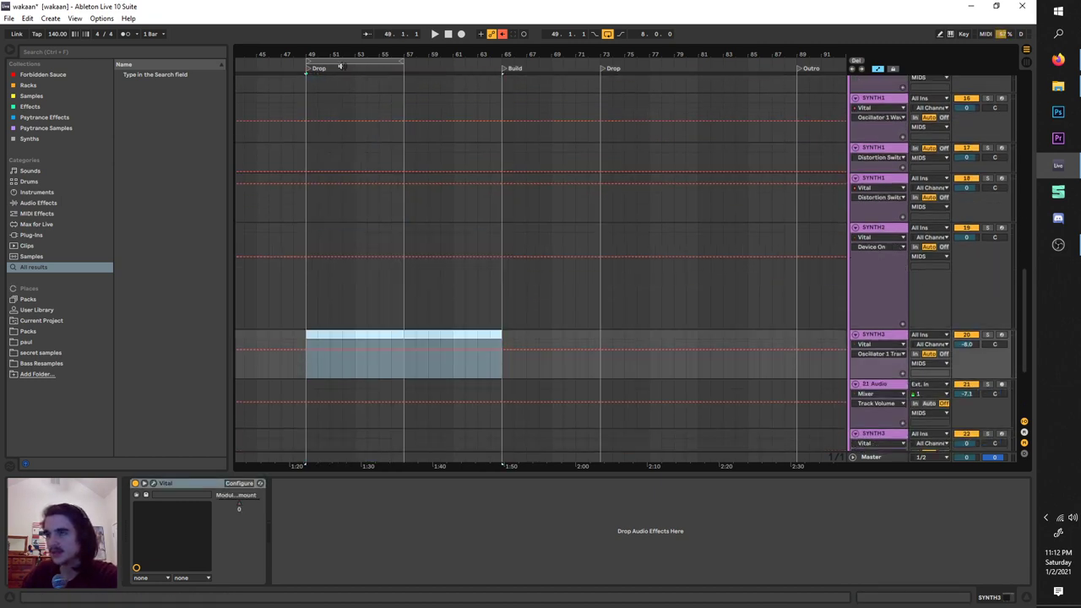
Move the loop to bars 57–65 and unfold SYNTH3 track 23.
{"action": "left_click_drag", "start_coordinate": [342, 61], "coordinate": [442, 60]}
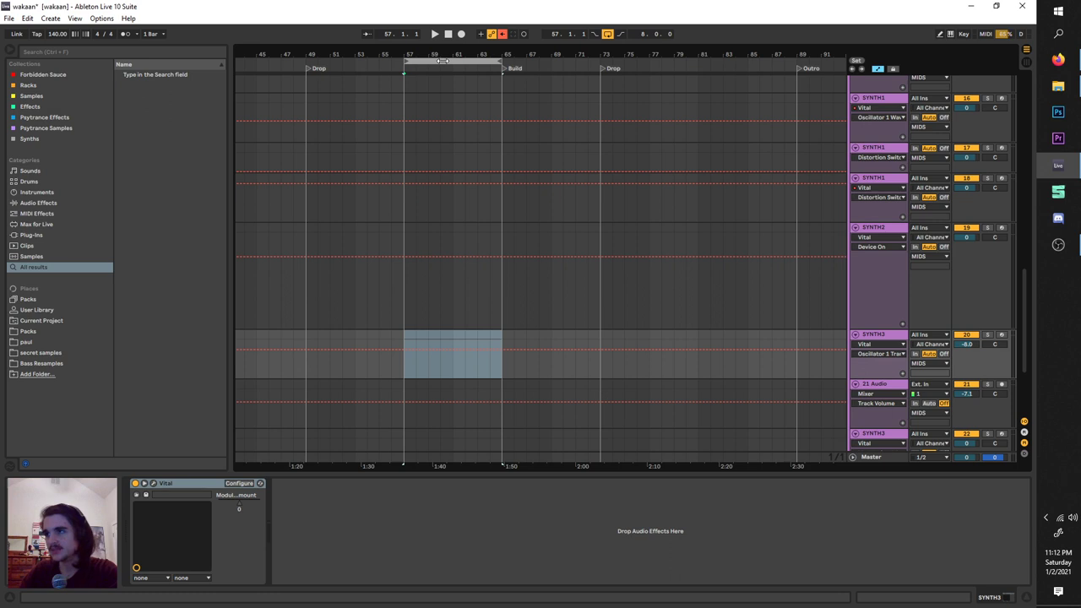
{"action": "scroll", "coordinate": [763, 356], "scroll_direction": "down", "scroll_amount": 4}
{"action": "left_click", "coordinate": [856, 341]}
{"action": "key", "text": "space"}
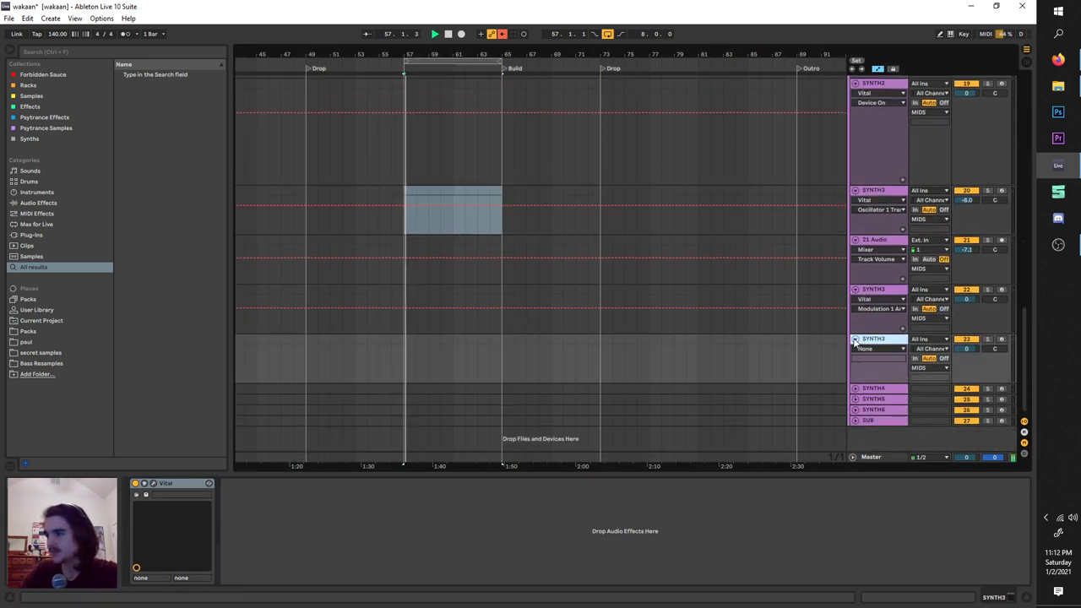
{"action": "left_click", "coordinate": [855, 340]}
{"action": "key", "text": "space"}
{"action": "left_click", "coordinate": [855, 340]}
Insert a one-bar MIDI clip at bar 57 on SYNTH3 track 23.
{"action": "key", "text": "plus"}
{"action": "key", "text": "plus"}
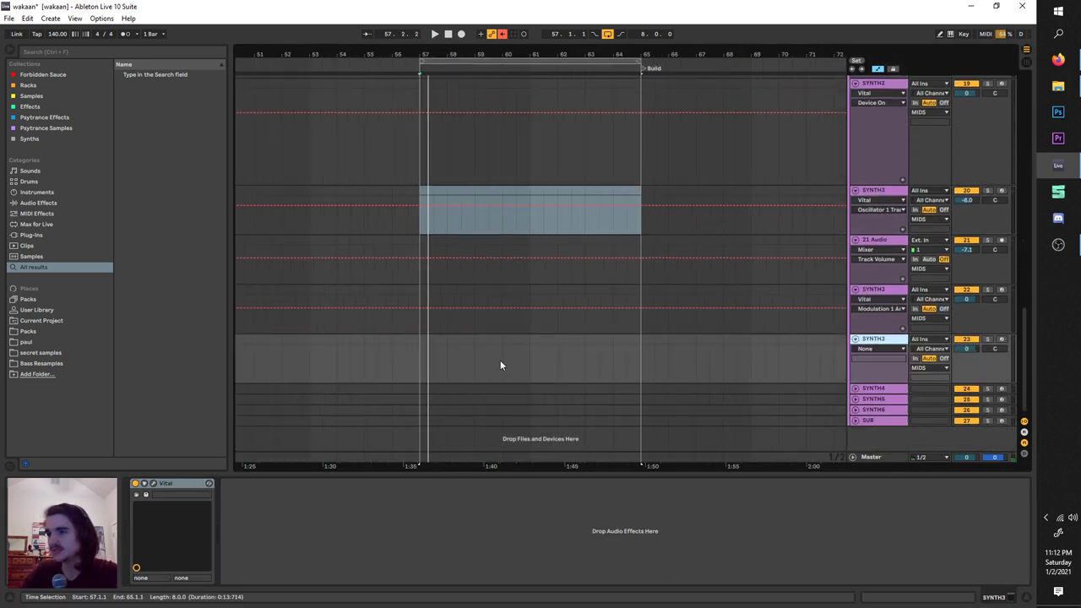
{"action": "left_click_drag", "start_coordinate": [455, 351], "coordinate": [422, 350]}
{"action": "right_click", "coordinate": [423, 342]}
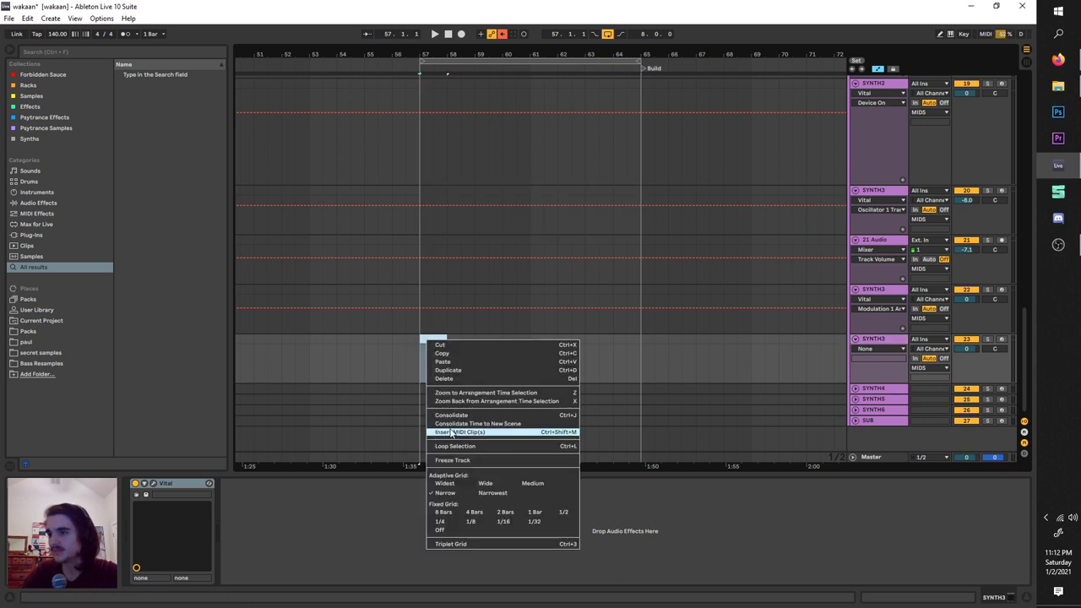
{"action": "left_click", "coordinate": [498, 433]}
Add a note at the start of the new clip, lengthen it to 1.2 and transpose it down to F0.
{"action": "double_click", "coordinate": [285, 539]}
{"action": "left_click_drag", "start_coordinate": [290, 540], "coordinate": [449, 523]}
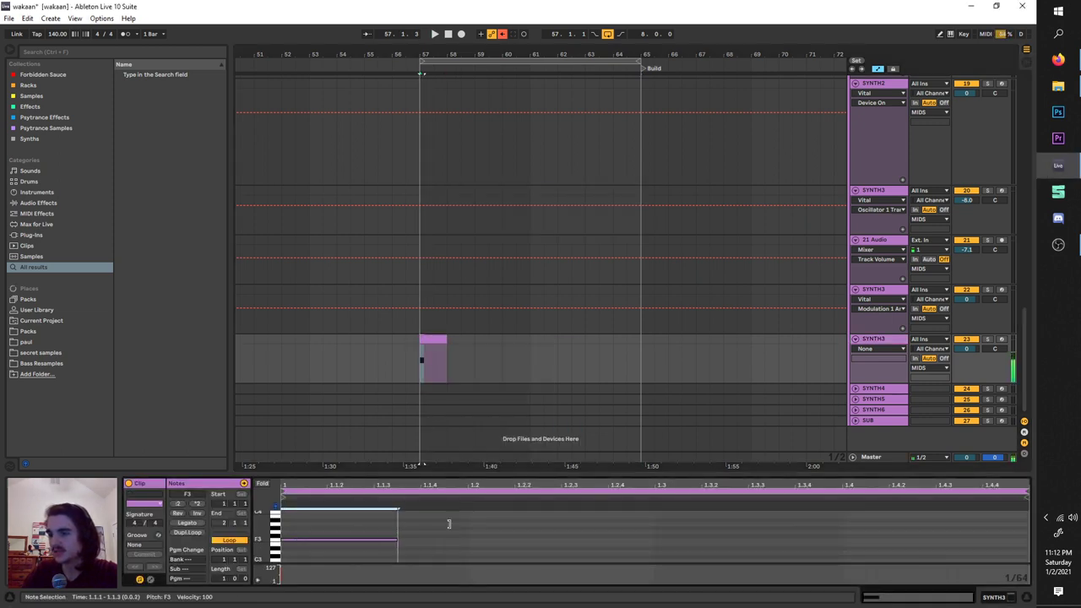
{"action": "left_click", "coordinate": [455, 557]}
{"action": "key", "text": "ctrl+a"}
{"action": "key", "text": "shift+Down"}
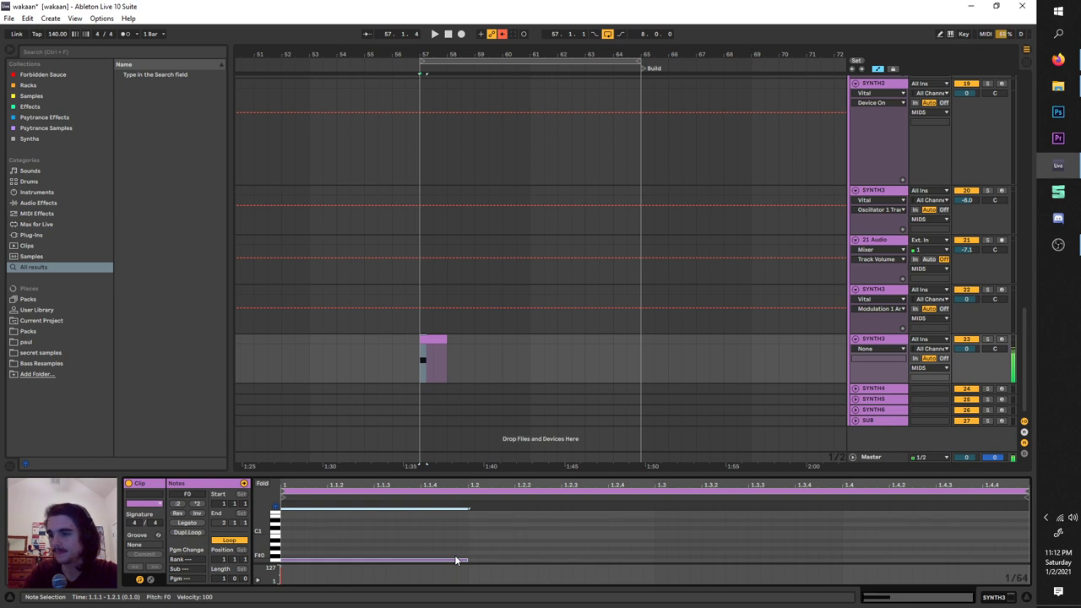
{"action": "key", "text": "shift+Down"}
{"action": "key", "text": "shift+Up"}
Extend the F0 note to 1.3 in an enlarged note editor and copy it into the clip's second half as F#0.
{"action": "key", "text": "space"}
{"action": "double_click", "coordinate": [870, 341]}
{"action": "key", "text": "space"}
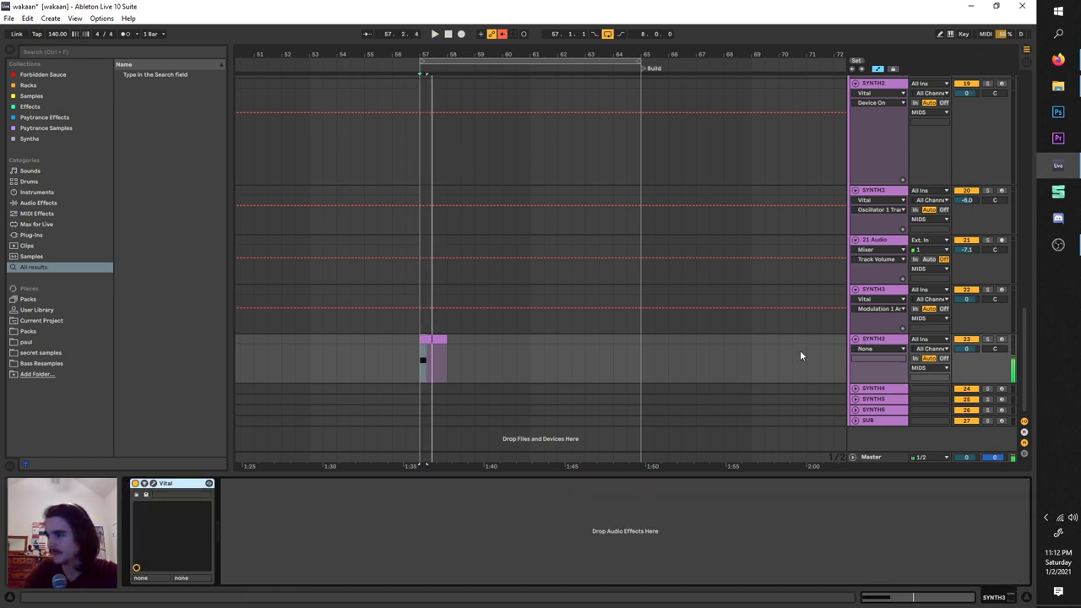
{"action": "double_click", "coordinate": [426, 359]}
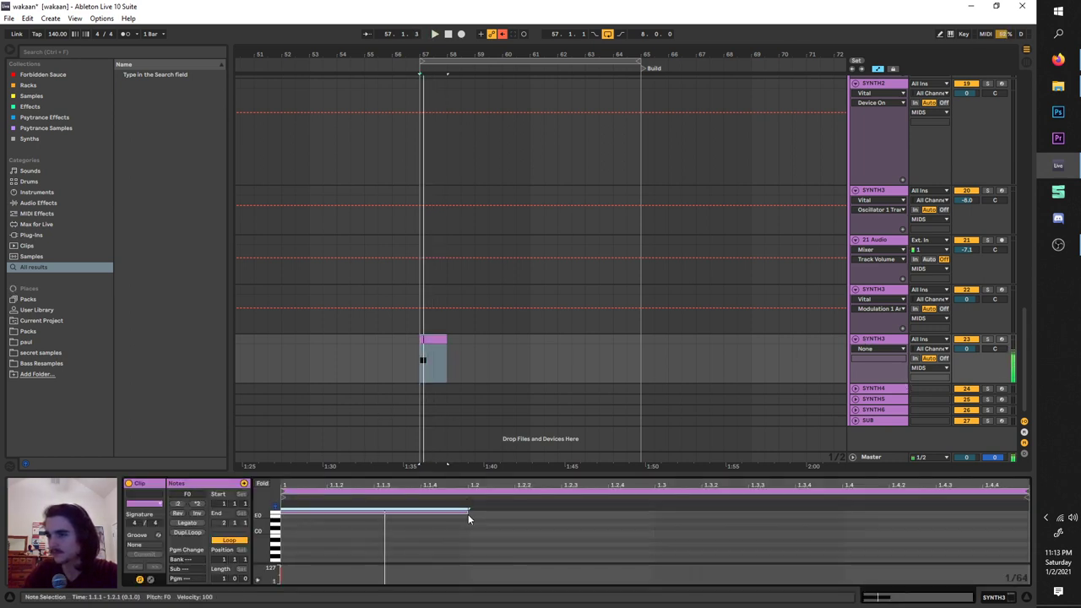
{"action": "left_click_drag", "start_coordinate": [468, 513], "coordinate": [655, 512]}
{"action": "left_click_drag", "start_coordinate": [652, 474], "coordinate": [652, 352]}
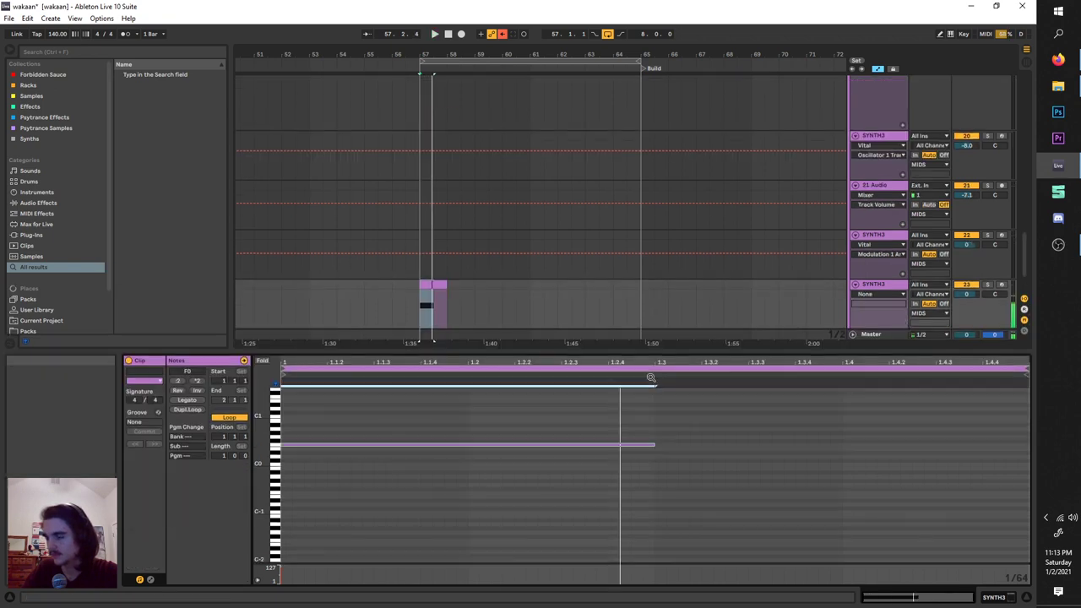
{"action": "key", "text": "ctrl+d"}
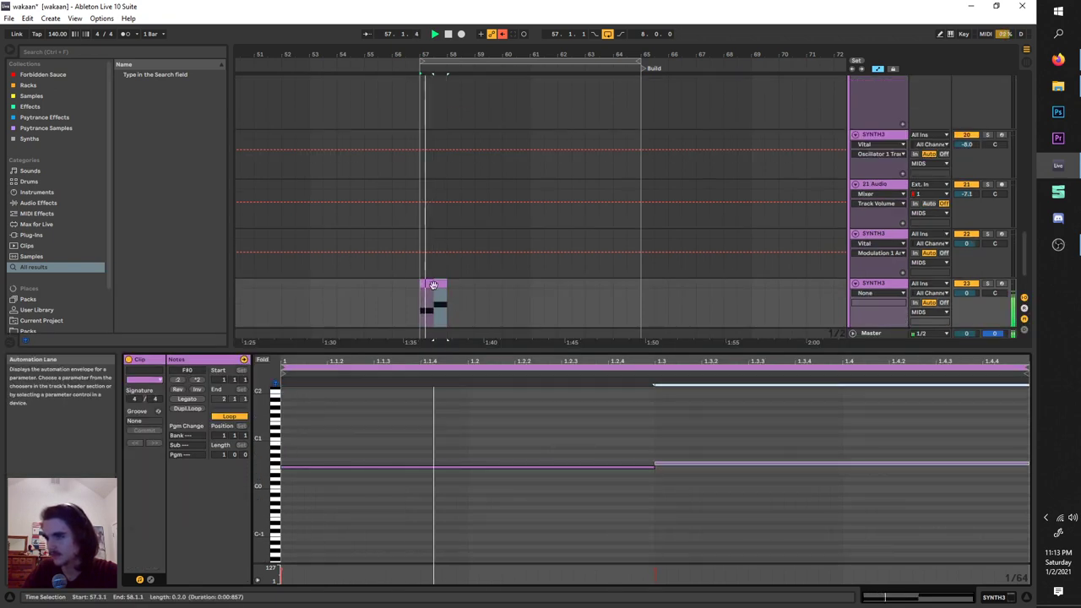
Duplicate track 23's bar 57 clip into bar 58 and reopen the first clip's notes.
{"action": "left_click", "coordinate": [433, 285]}
{"action": "key", "text": "ctrl+d"}
{"action": "key", "text": "space"}
{"action": "double_click", "coordinate": [453, 284]}
{"action": "double_click", "coordinate": [439, 285]}
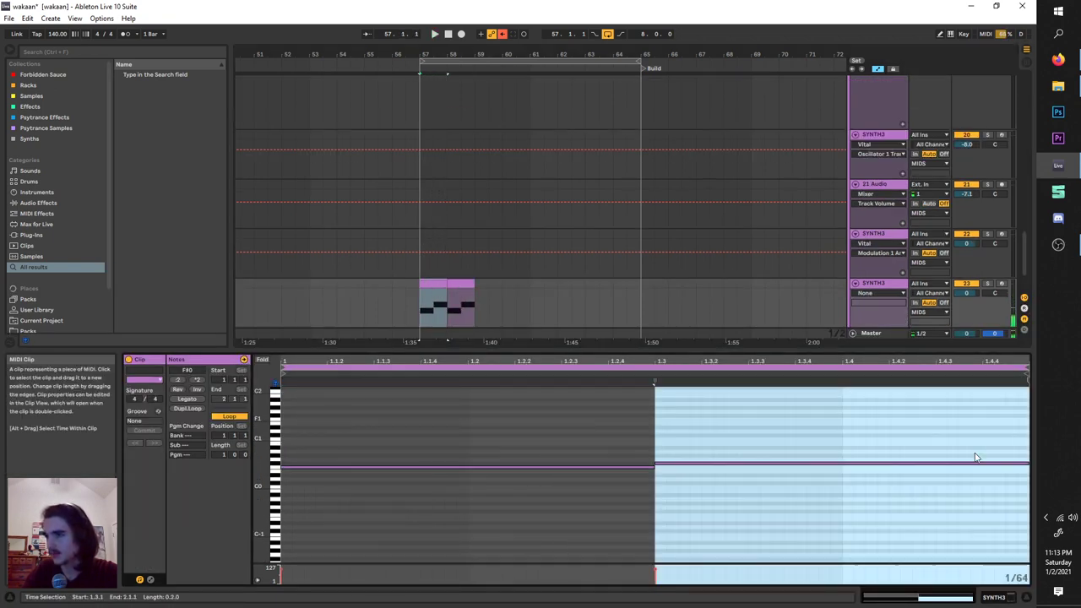
Shorten the F#0 note to end at 1.4 and fill the last beat with an E0 copy.
{"action": "left_click", "coordinate": [1022, 462]}
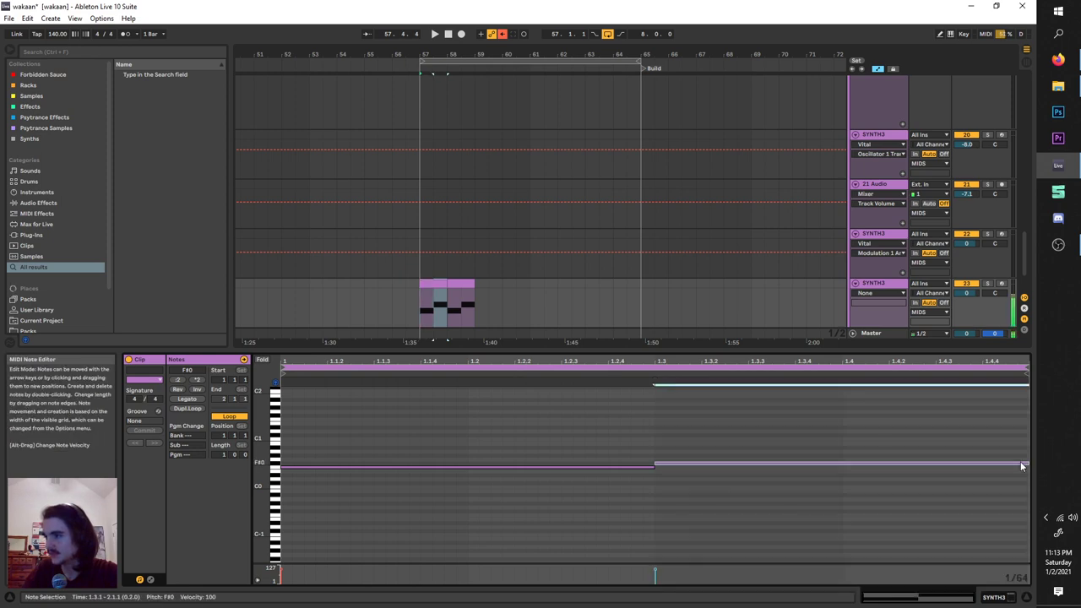
{"action": "left_click_drag", "start_coordinate": [1022, 463], "coordinate": [865, 474]}
{"action": "key", "text": "ctrl+d"}
Duplicate the three-note clip from bar 57 into bar 58 on track 23 and play it back.
{"action": "key", "text": "space"}
{"action": "left_click", "coordinate": [429, 283]}
{"action": "key", "text": "ctrl+d"}
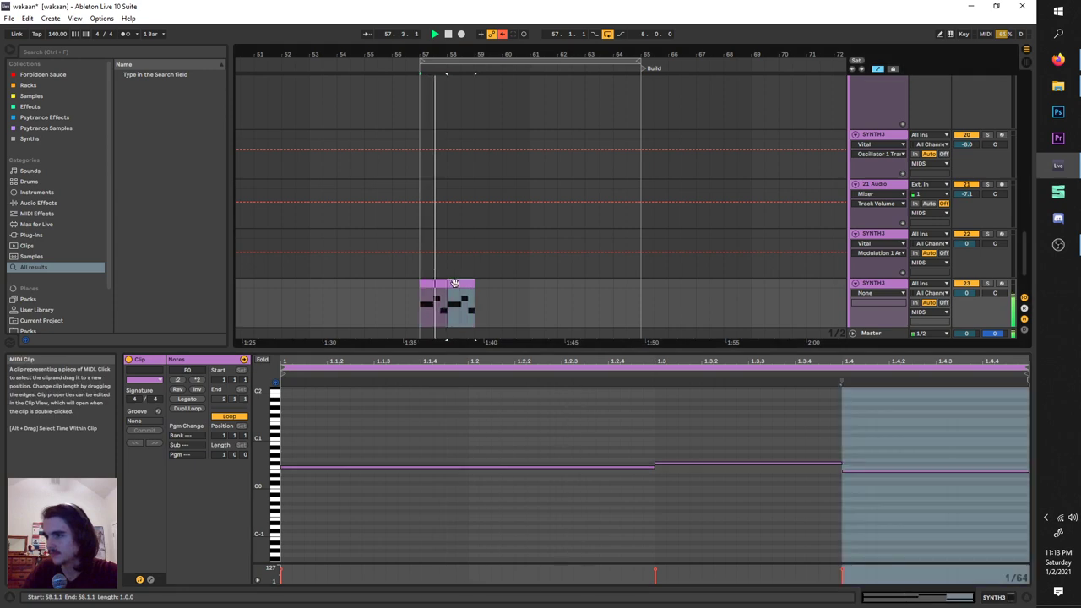
{"action": "key", "text": "space"}
Duplicate track 23, then delete the copy's bar 57 clip and the original's bar 58 clip so they alternate.
{"action": "left_click", "coordinate": [902, 287]}
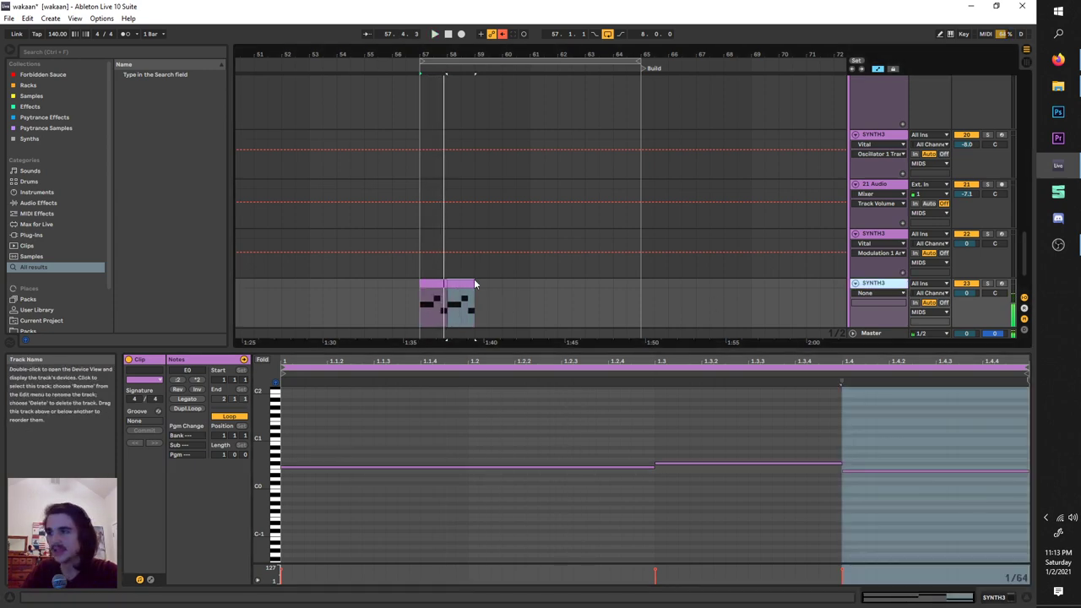
{"action": "key", "text": "ctrl+d"}
{"action": "scroll", "coordinate": [592, 267], "scroll_direction": "down", "scroll_amount": 2}
{"action": "left_click", "coordinate": [429, 247]}
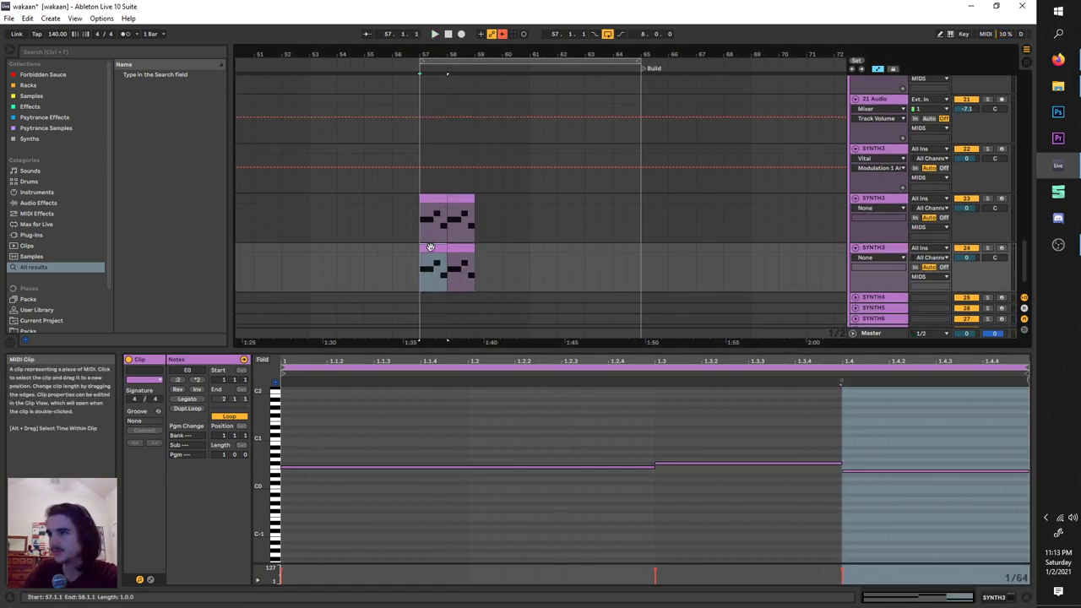
{"action": "key", "text": "Delete"}
{"action": "left_click", "coordinate": [456, 197]}
{"action": "key", "text": "Delete"}
Show track 23's Vital and reset it to the initial preset.
{"action": "key", "text": "space"}
{"action": "double_click", "coordinate": [891, 197]}
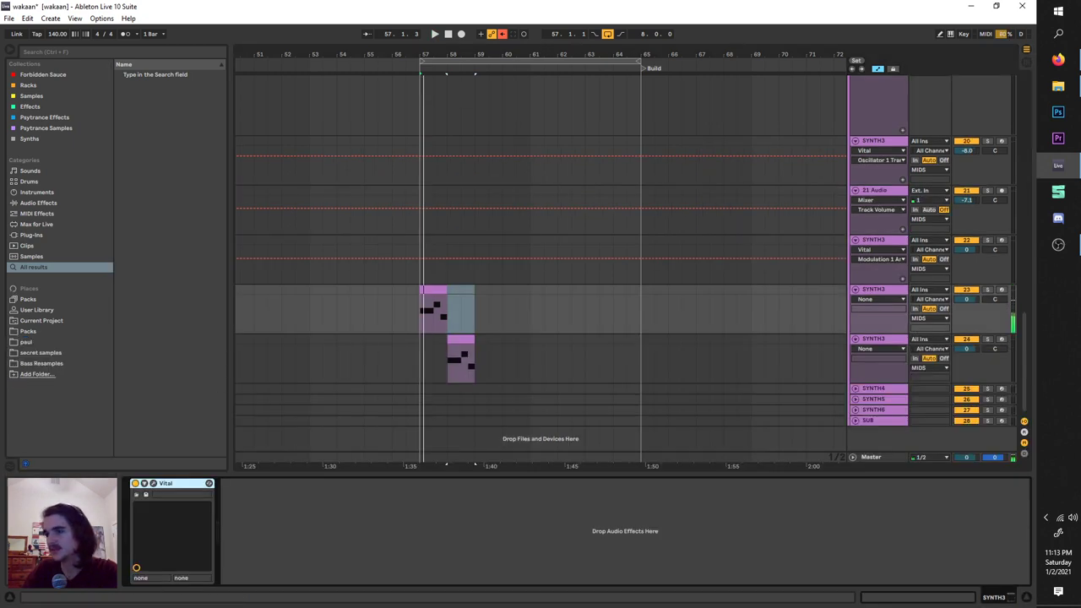
{"action": "key", "text": "ctrl+alt+p"}
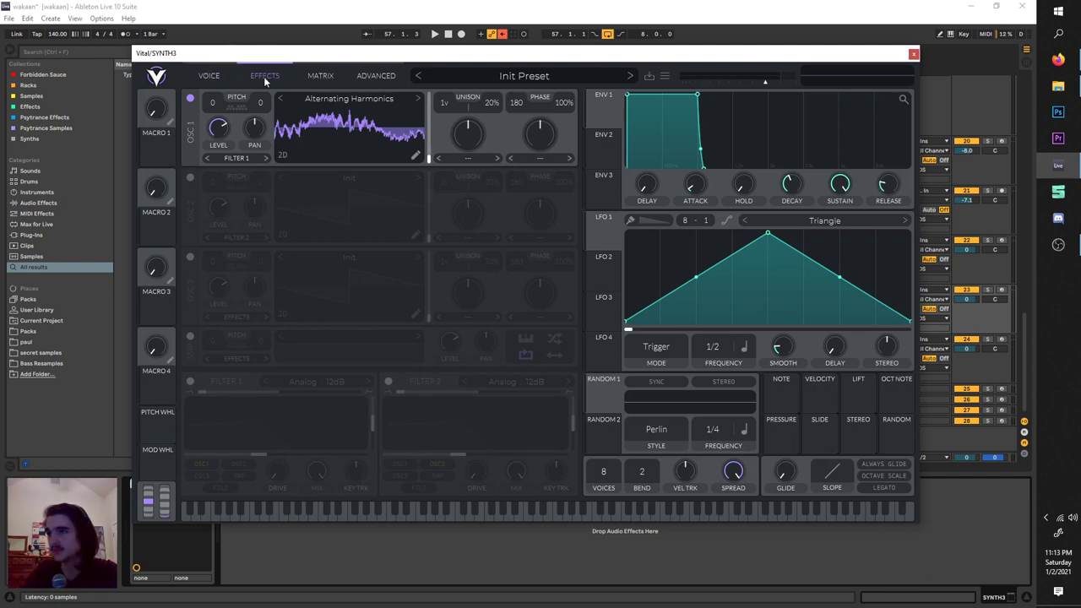
{"action": "left_click", "coordinate": [226, 76]}
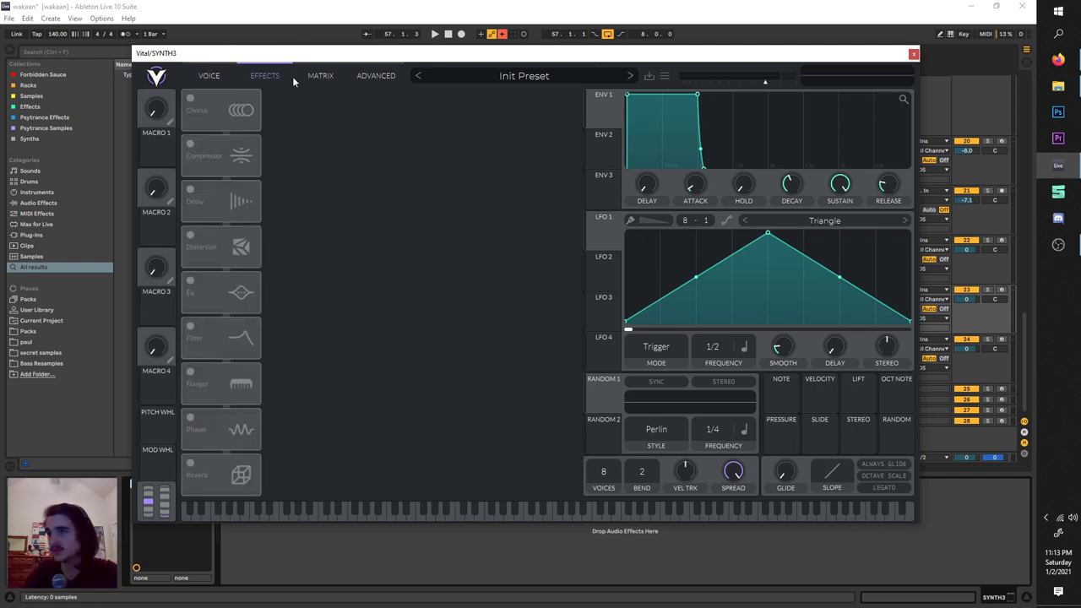
{"action": "left_click", "coordinate": [665, 78]}
{"action": "left_click", "coordinate": [706, 187]}
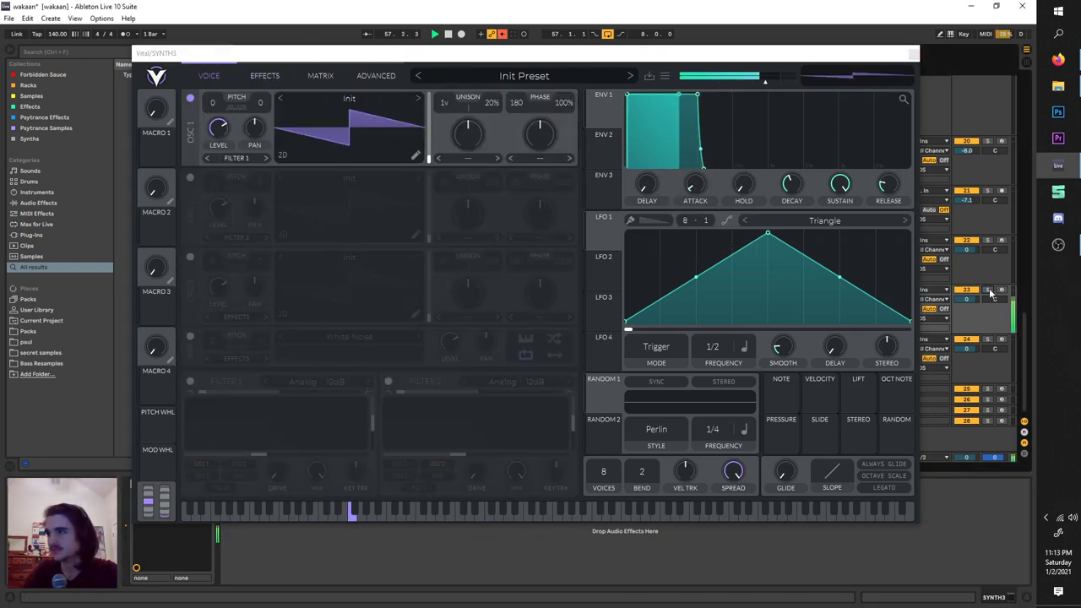
With track 23 soloed, load Glorkglunk's Clicky Robot wavetable into oscillator 1 and raise its frame, then unsolo the track.
{"action": "left_click", "coordinate": [375, 100]}
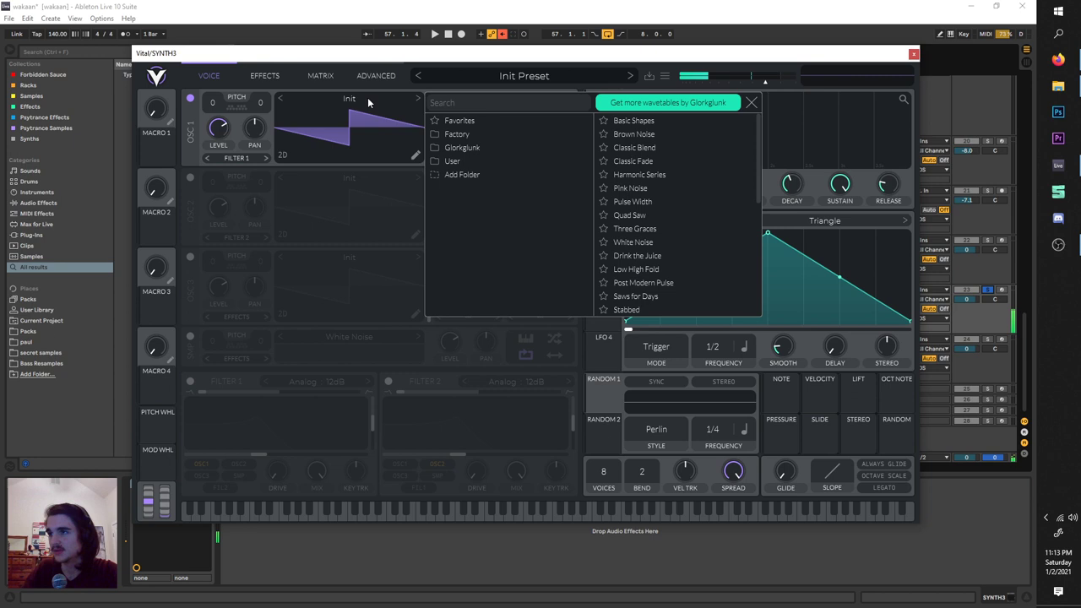
{"action": "left_click", "coordinate": [464, 149]}
{"action": "left_click", "coordinate": [658, 147]}
{"action": "left_click", "coordinate": [664, 242]}
{"action": "left_click", "coordinate": [654, 161]}
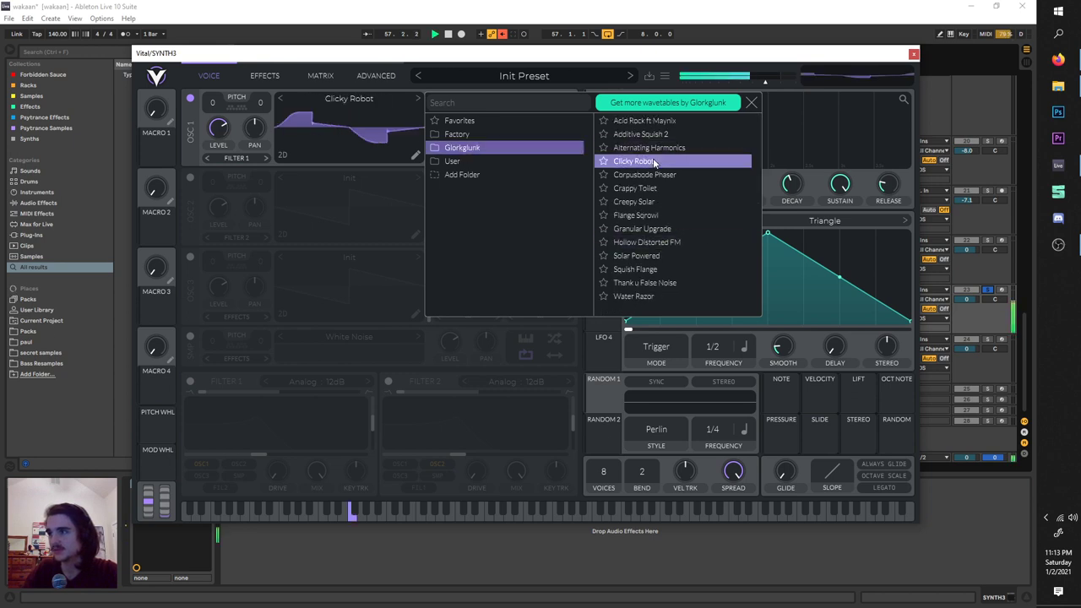
{"action": "left_click", "coordinate": [414, 150]}
{"action": "left_click_drag", "start_coordinate": [427, 149], "coordinate": [428, 128]}
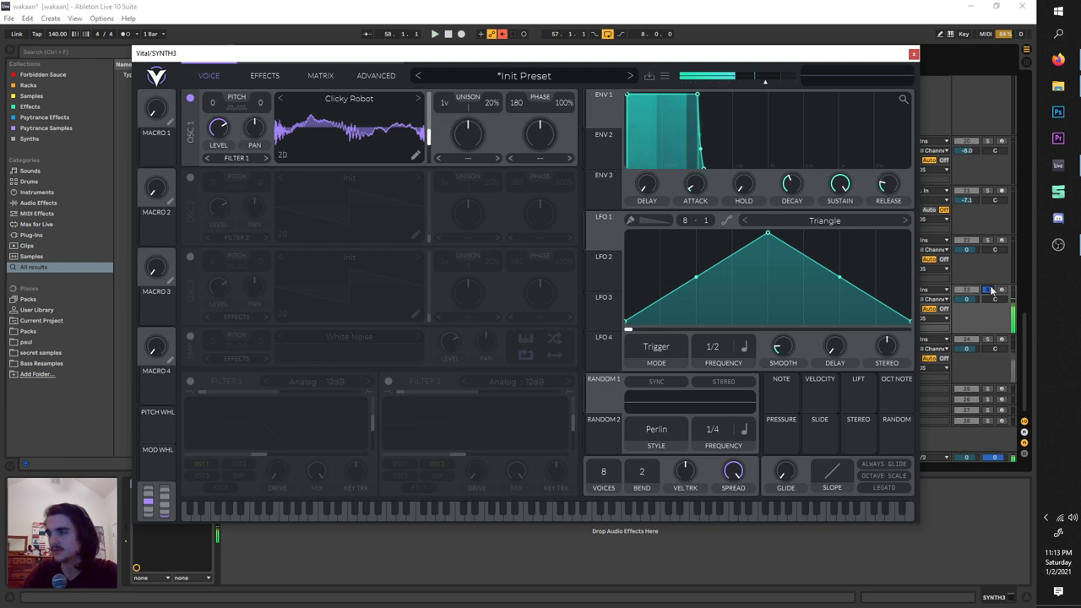
{"action": "left_click", "coordinate": [990, 292]}
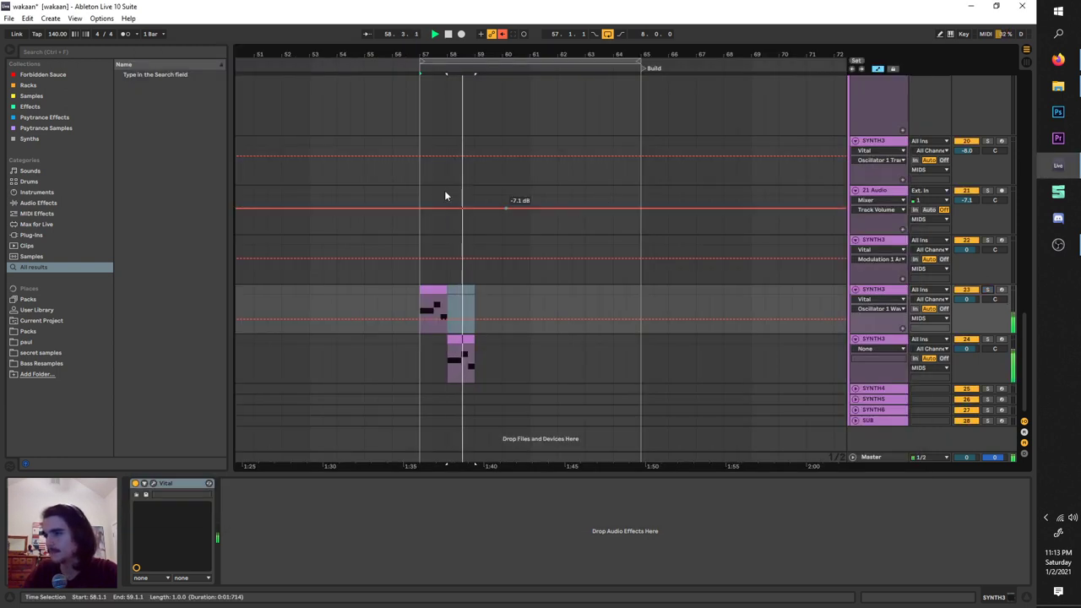
Move the loop start to bar 58 and duplicate the first half of track 24's clip over its second half.
{"action": "scroll", "coordinate": [431, 220], "scroll_direction": "up", "scroll_amount": 3}
{"action": "key", "text": "space"}
{"action": "left_click_drag", "start_coordinate": [413, 62], "coordinate": [476, 62]}
{"action": "key", "text": "space"}
{"action": "left_click_drag", "start_coordinate": [525, 340], "coordinate": [495, 340]}
{"action": "key", "text": "ctrl+d"}
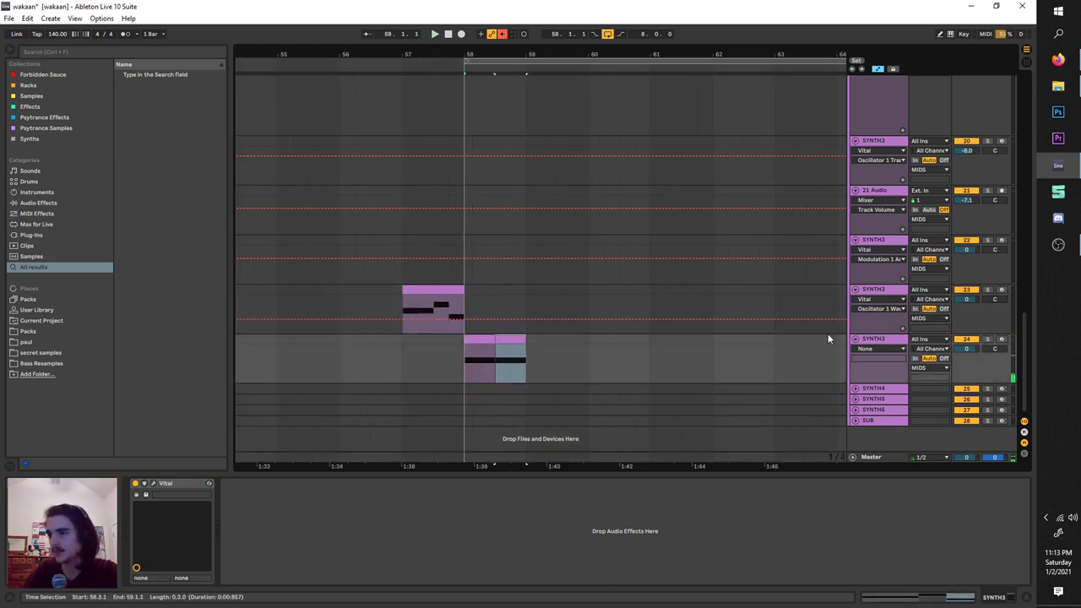
In track 24's Vital, modulate oscillator 1's level with LFO 1 and set the LFO frequency to 1/4.
{"action": "left_click", "coordinate": [154, 484]}
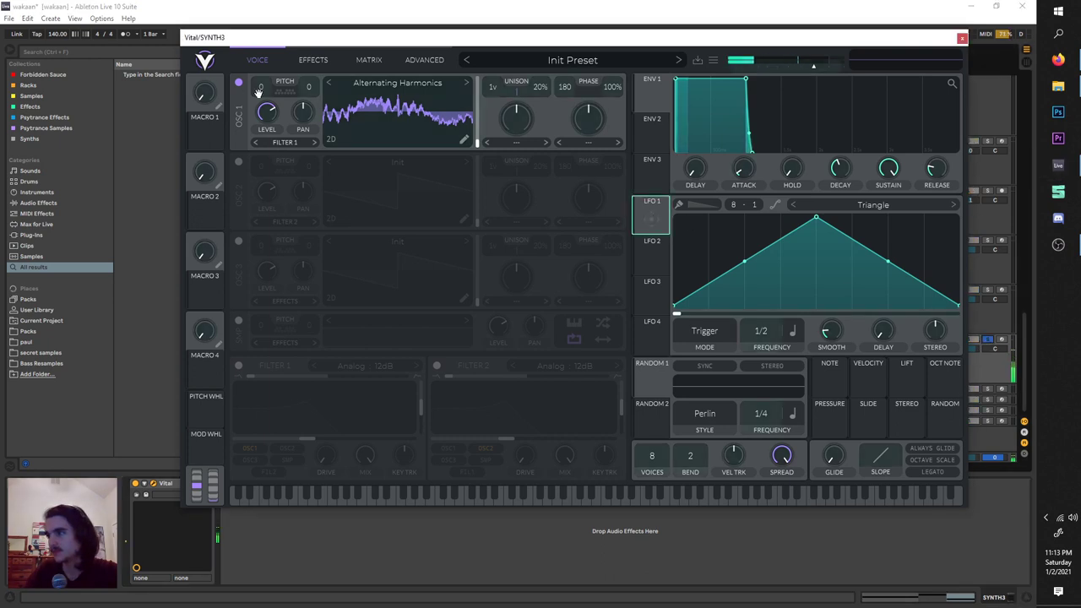
{"action": "mouse_move", "coordinate": [266, 111]}
{"action": "left_mouse_down"}
{"action": "mouse_move", "coordinate": [260, 159]}
{"action": "mouse_move", "coordinate": [267, 100]}
{"action": "left_mouse_up"}
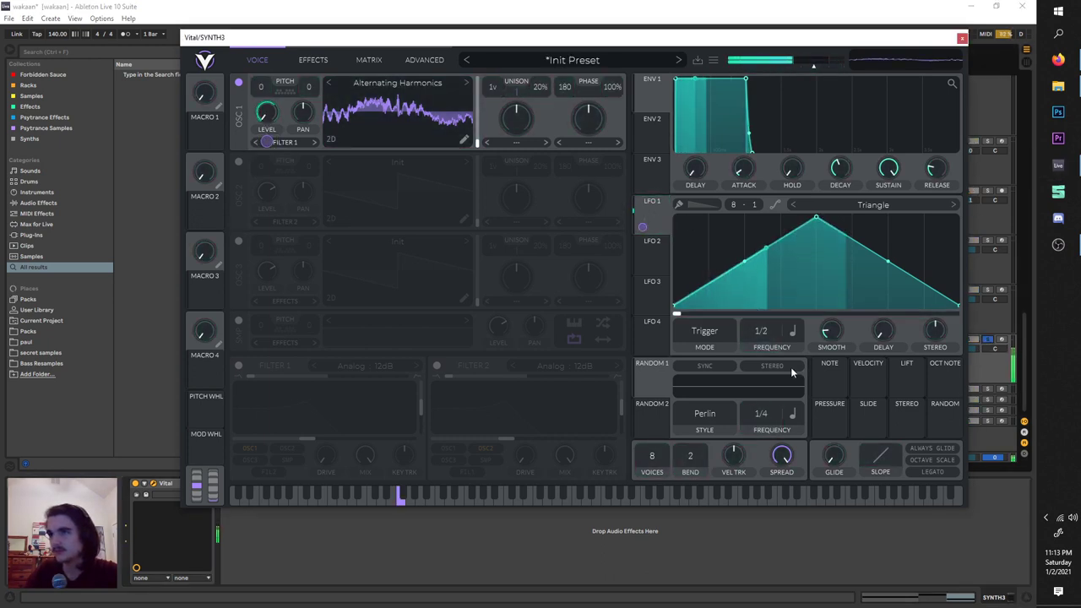
{"action": "left_click_drag", "start_coordinate": [772, 333], "coordinate": [775, 309]}
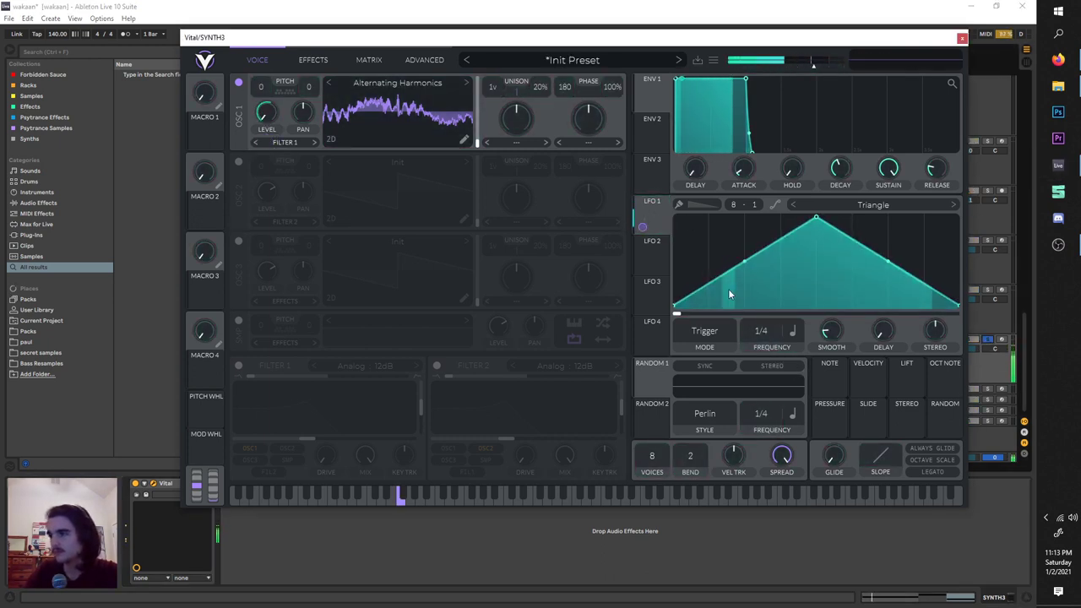
Load the Basic Shapes wavetable into oscillator 1 and raise its frame to the saw shape.
{"action": "left_click", "coordinate": [419, 83]}
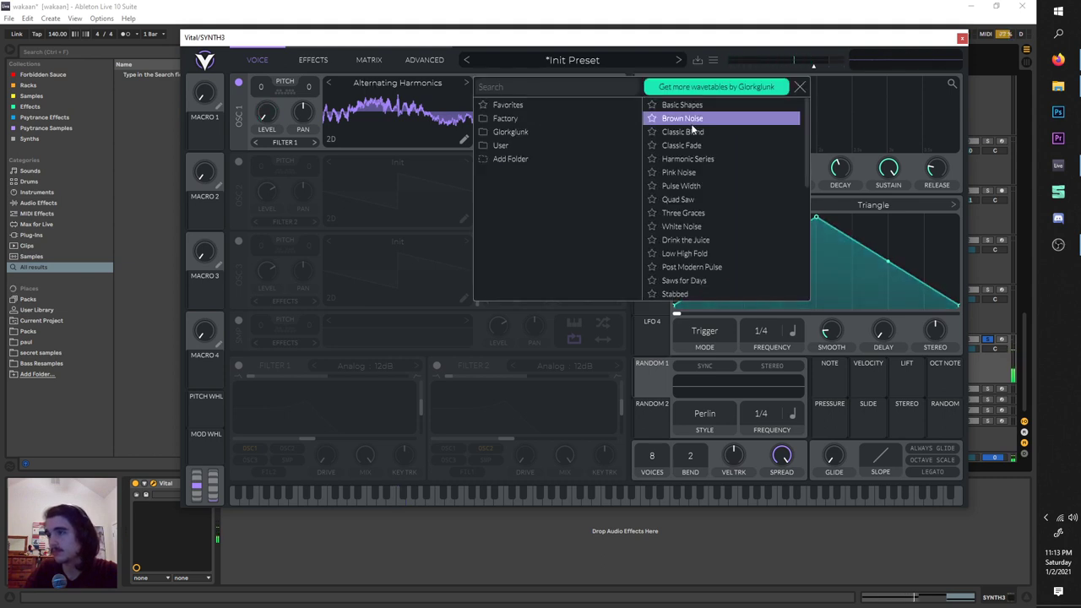
{"action": "left_click", "coordinate": [676, 105]}
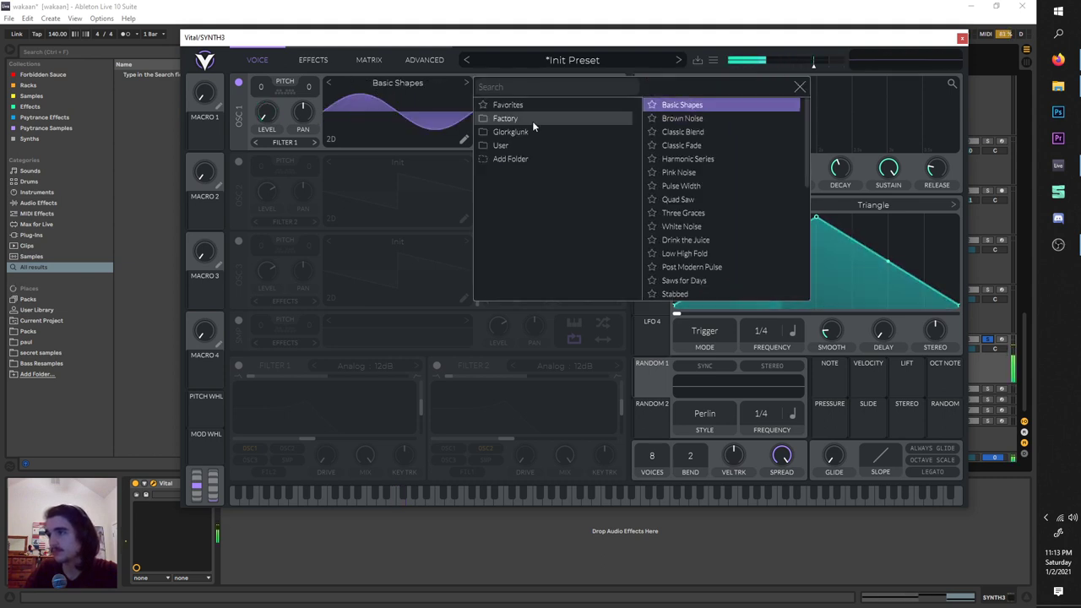
{"action": "left_click", "coordinate": [366, 102]}
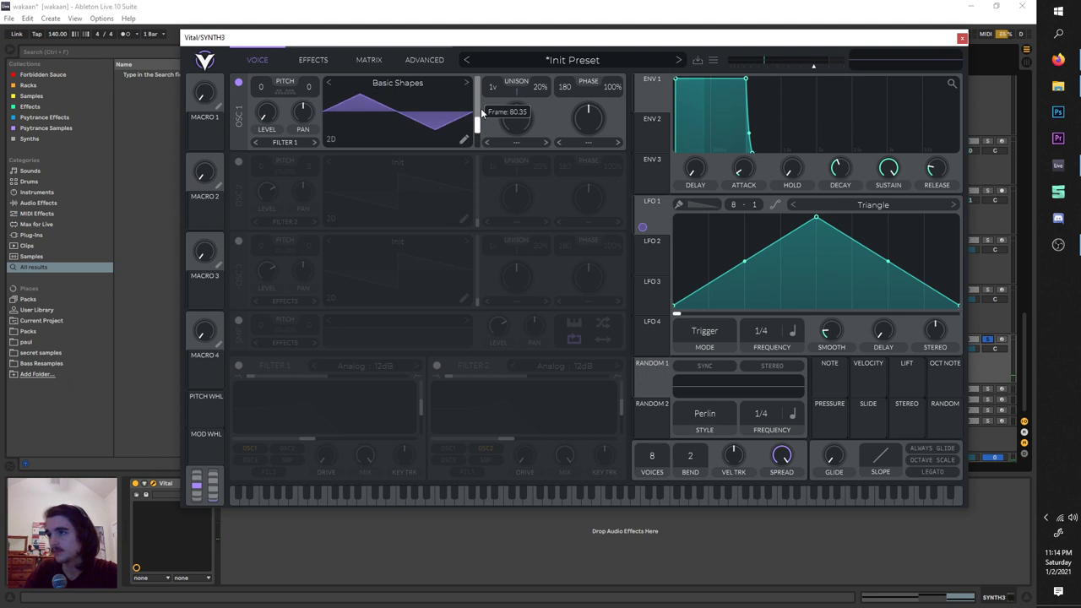
{"action": "left_click_drag", "start_coordinate": [481, 108], "coordinate": [481, 96]}
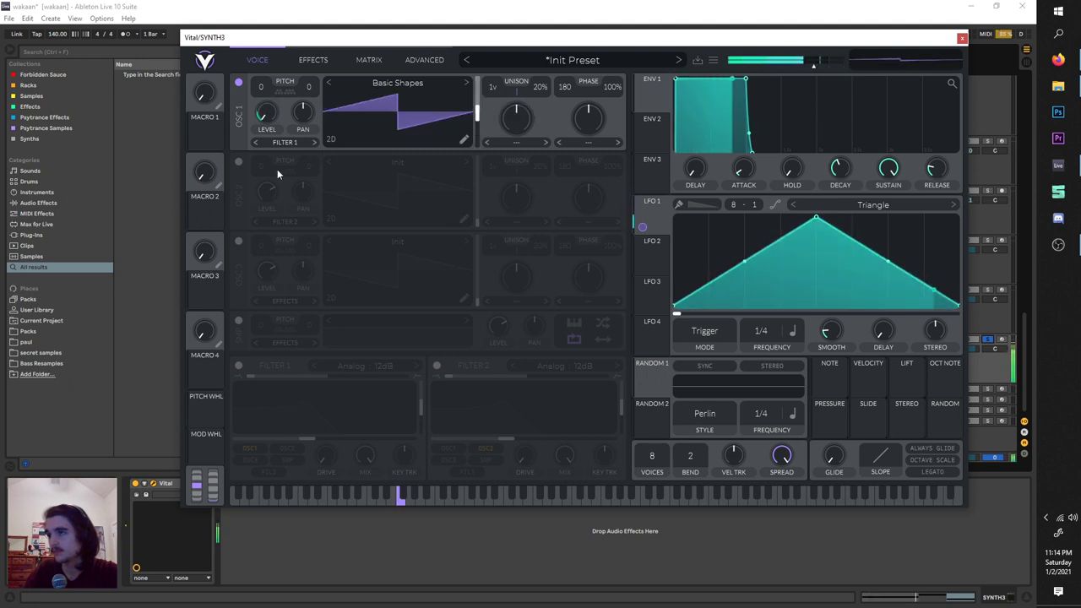
Enable Filter 1, modulate its cutoff with LFO 1, lower the base cutoff to minimum and check the modulation matrix.
{"action": "left_click", "coordinate": [238, 365]}
{"action": "left_click_drag", "start_coordinate": [642, 227], "coordinate": [323, 393]}
{"action": "left_click", "coordinate": [243, 437]}
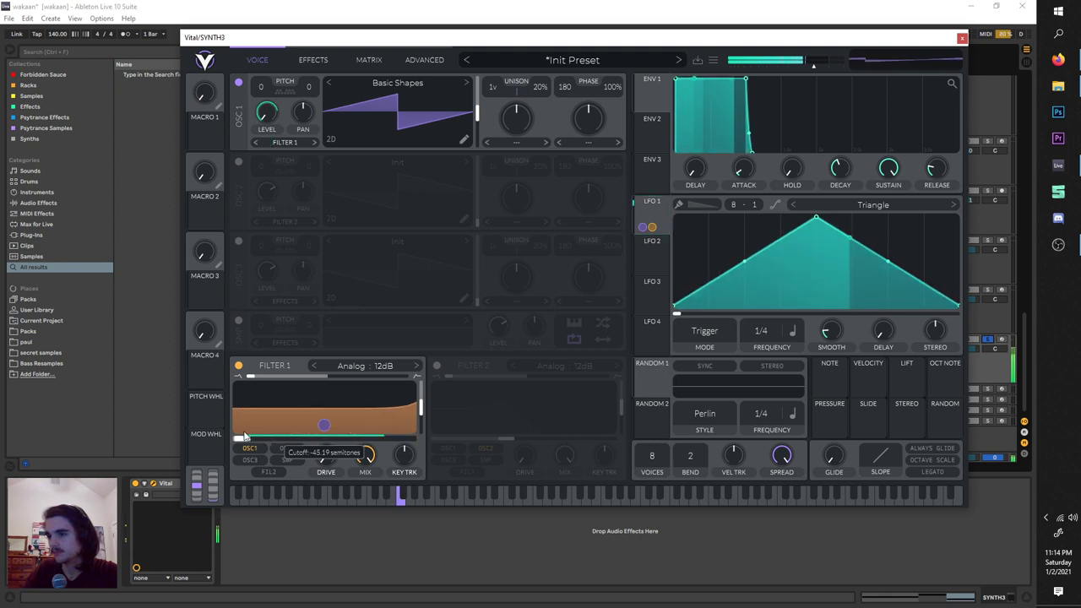
{"action": "left_click", "coordinate": [368, 61]}
{"action": "left_click", "coordinate": [256, 60]}
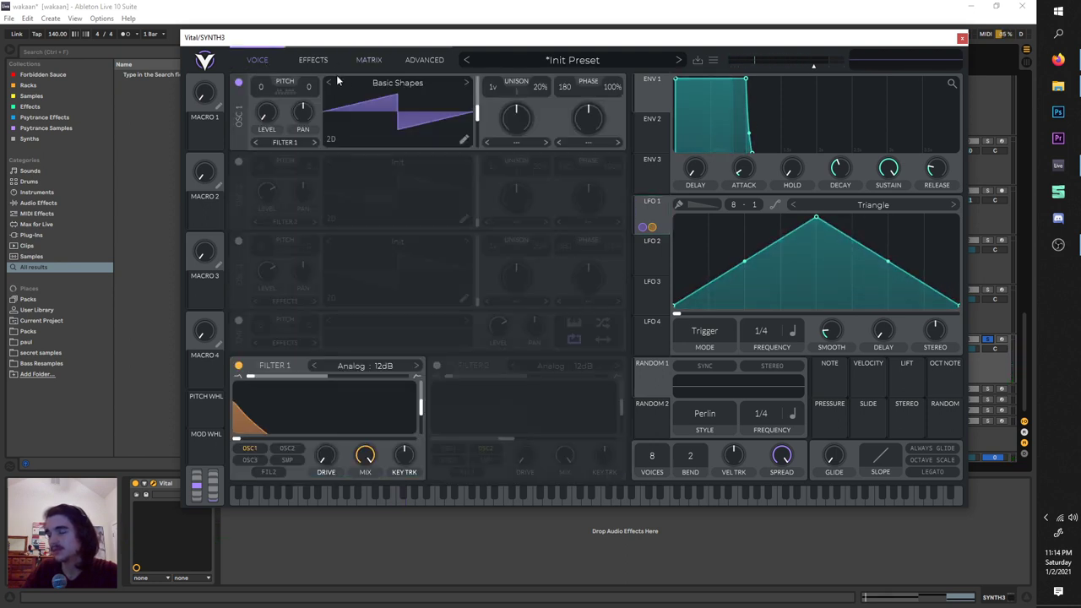
Load the Alternating Harmonics wavetable from the Glorkglunk folder into oscillator 1.
{"action": "left_click", "coordinate": [397, 82]}
{"action": "left_click", "coordinate": [510, 132]}
{"action": "left_click", "coordinate": [673, 132]}
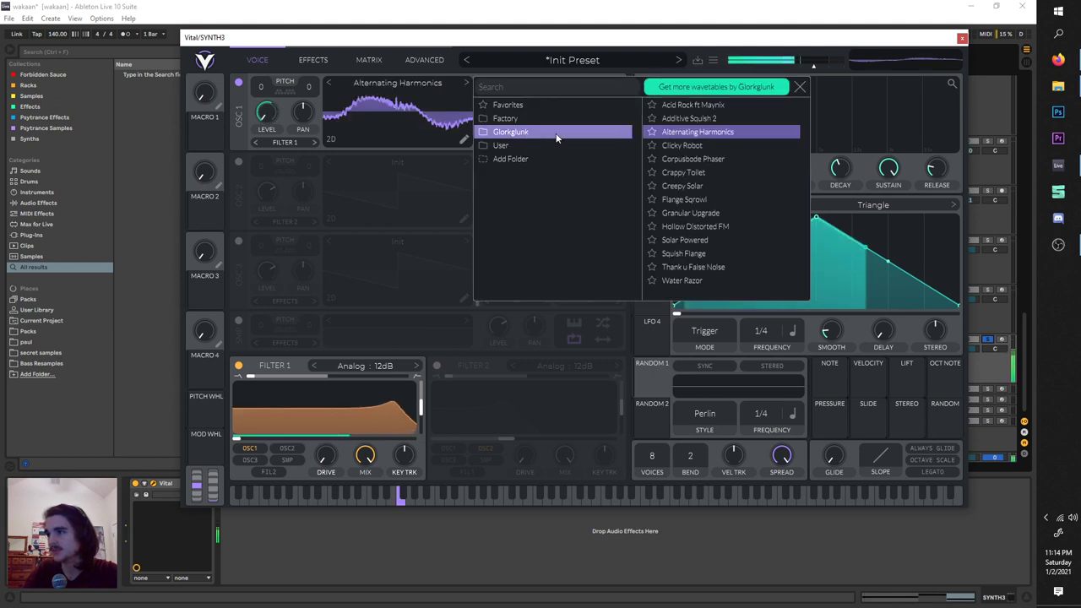
{"action": "left_click", "coordinate": [460, 154]}
{"action": "left_click_drag", "start_coordinate": [659, 208], "coordinate": [516, 120]}
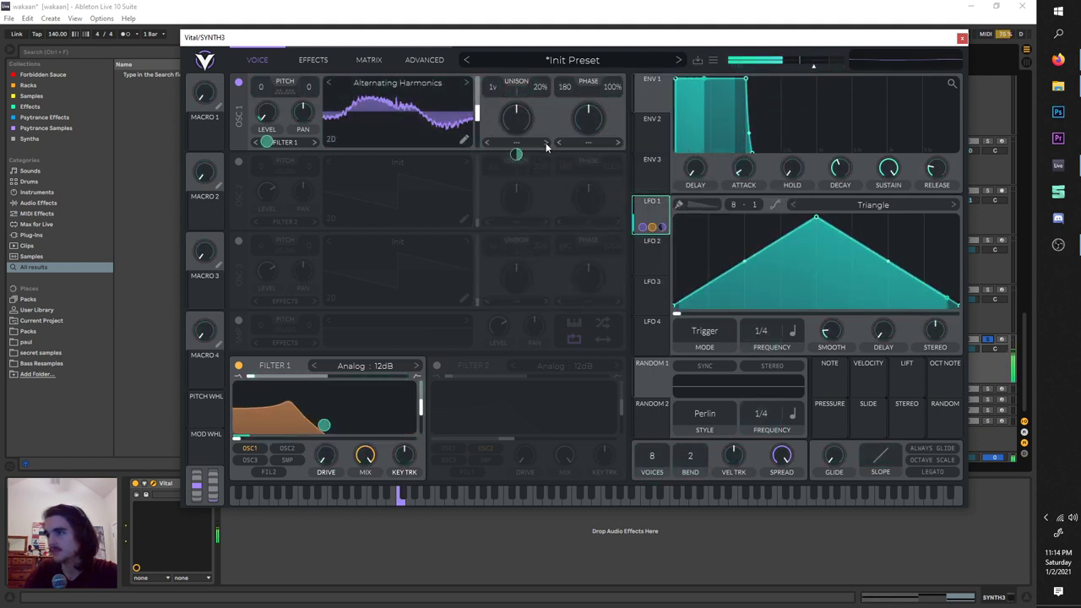
{"action": "left_click", "coordinate": [516, 142]}
{"action": "right_click", "coordinate": [513, 127]}
{"action": "left_click", "coordinate": [553, 191]}
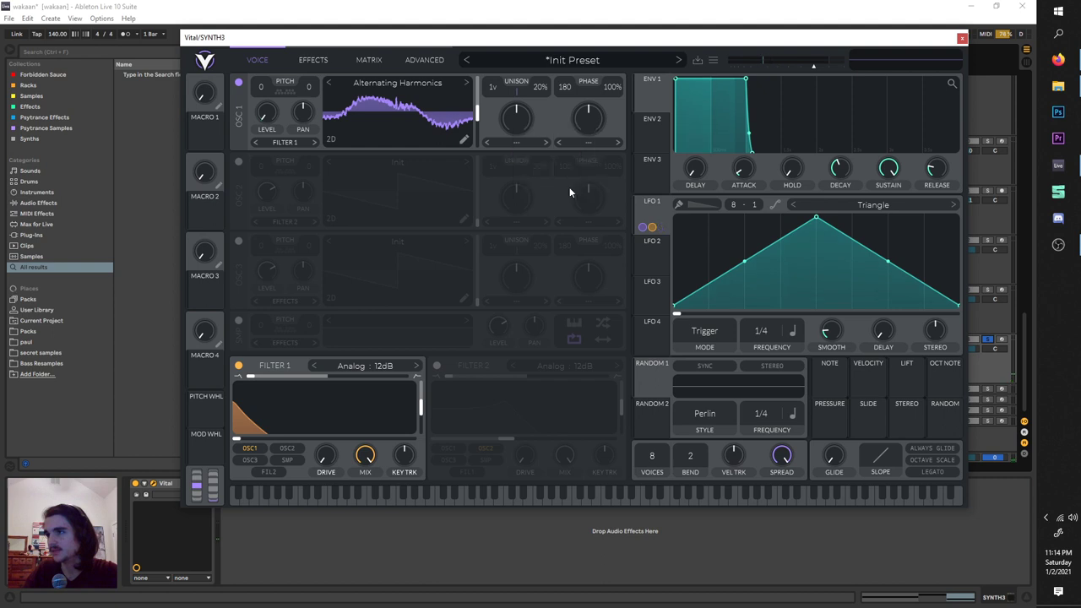
Modulate oscillator 1's wavetable frame with LFO 1 and lower the base frame to the bottom of its range.
{"action": "left_click_drag", "start_coordinate": [635, 207], "coordinate": [476, 140]}
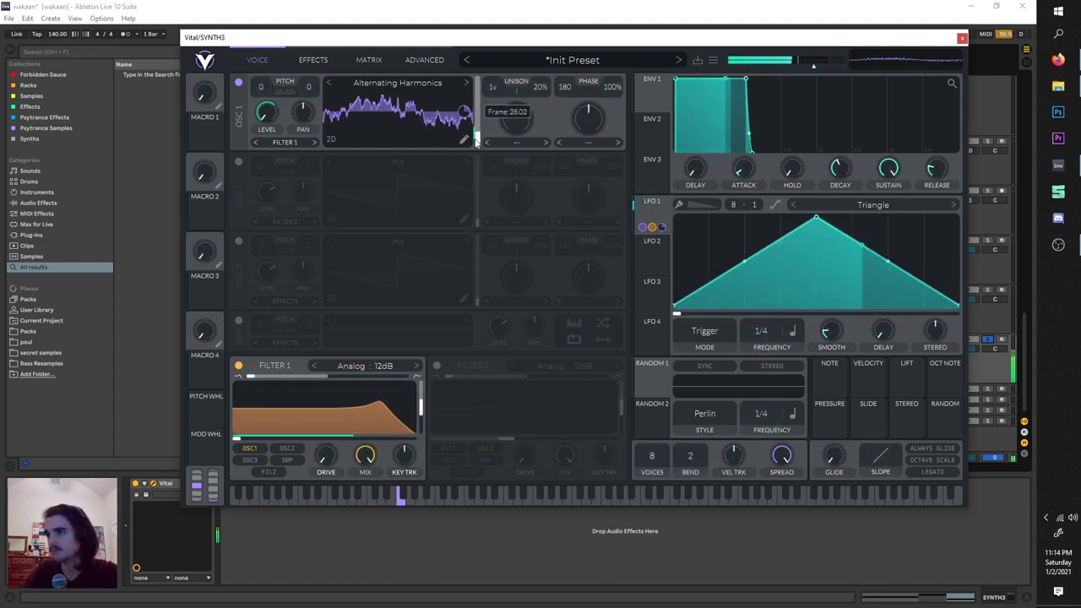
{"action": "left_click", "coordinate": [306, 59]}
{"action": "left_click", "coordinate": [274, 59]}
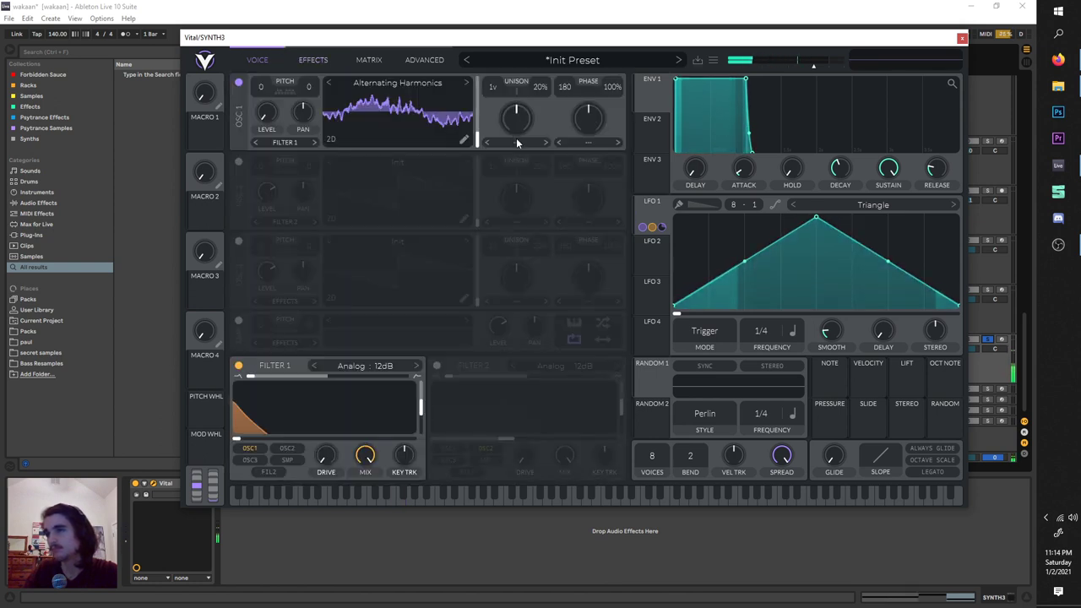
Set oscillator 1's spectral morph type to Vocode and lower its morph amount.
{"action": "left_click", "coordinate": [520, 145]}
{"action": "left_click", "coordinate": [508, 184]}
{"action": "left_click_drag", "start_coordinate": [516, 116], "coordinate": [524, 145]}
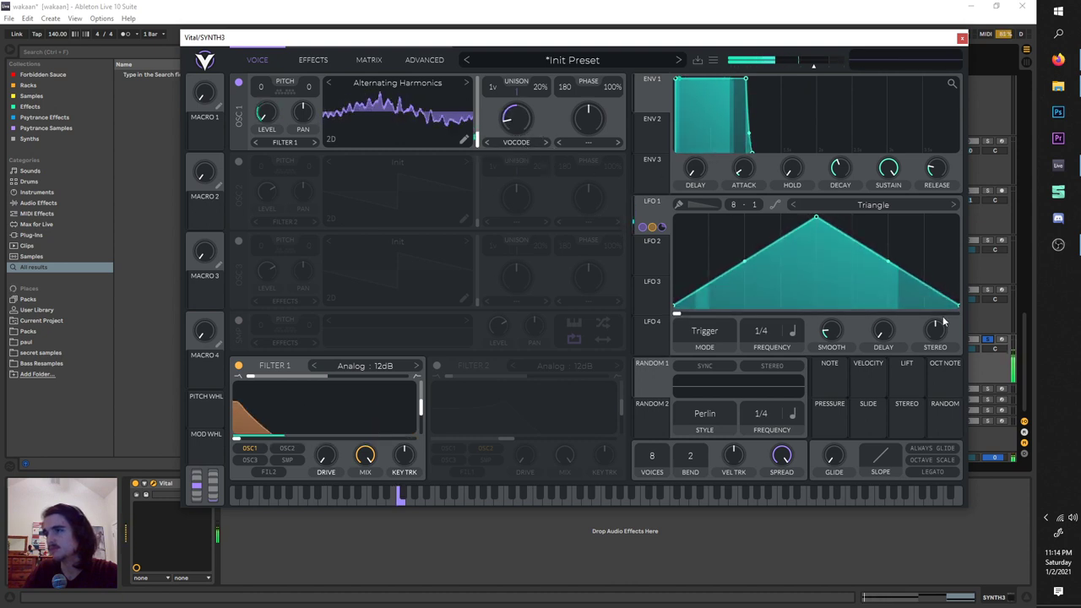
Enable the multiband Compressor and the Phaser in the patch's effects.
{"action": "left_click", "coordinate": [310, 61]}
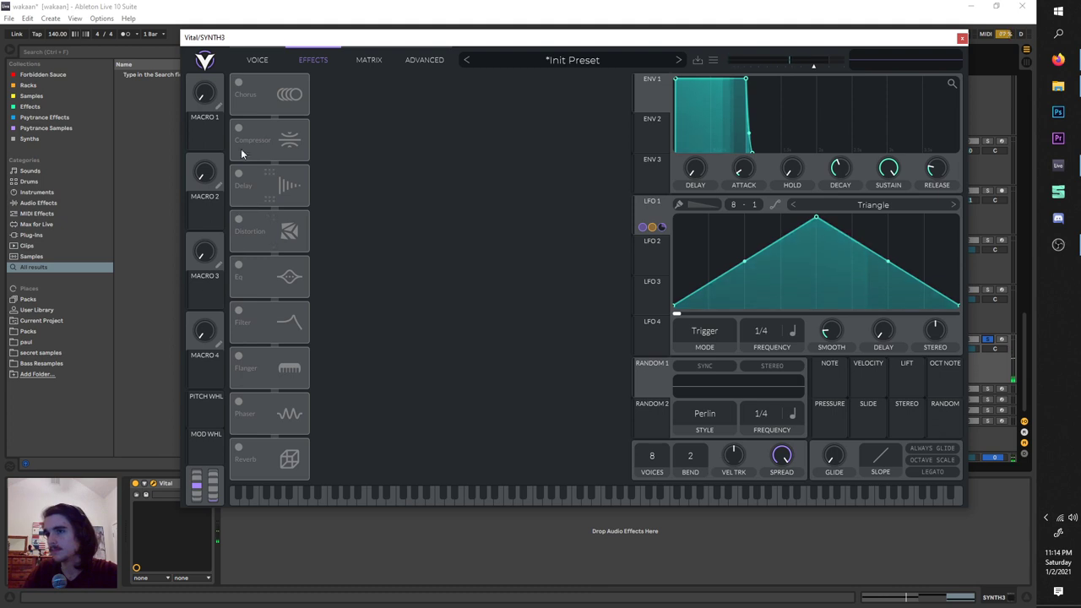
{"action": "left_click", "coordinate": [239, 128]}
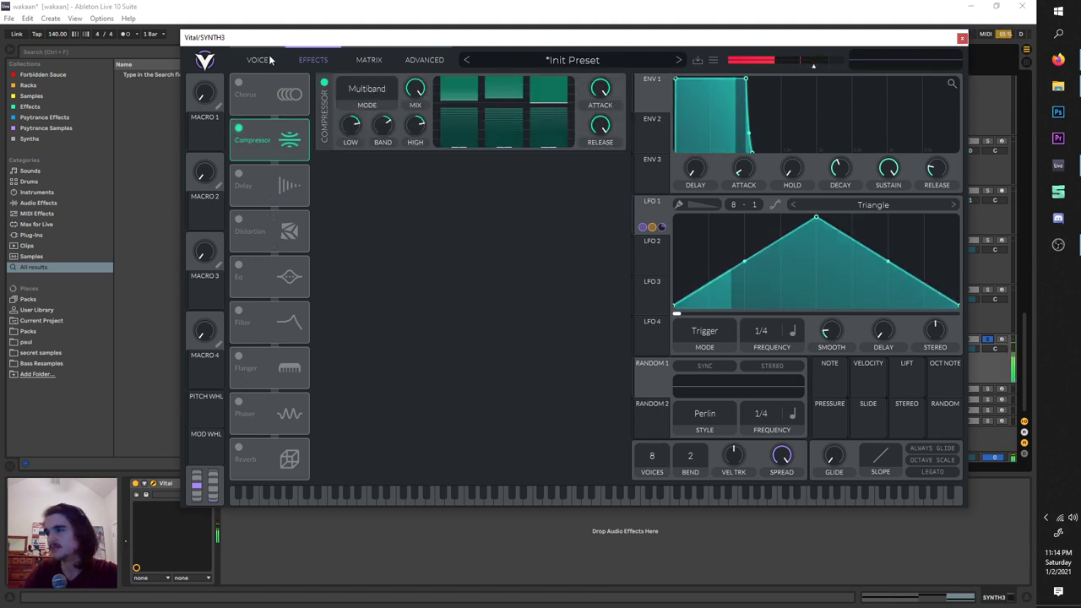
{"action": "left_click", "coordinate": [239, 402]}
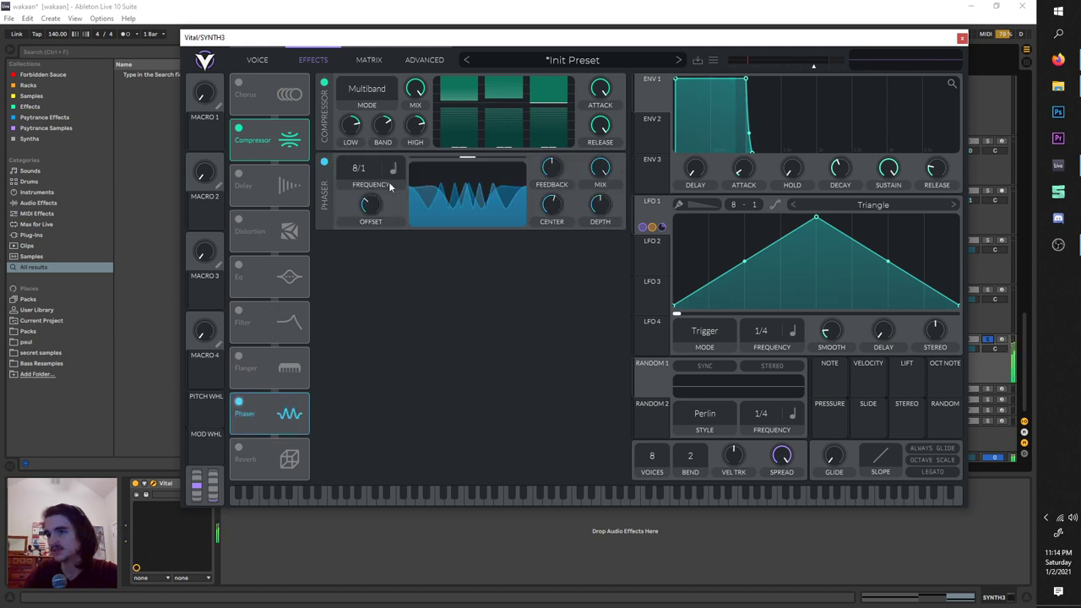
{"action": "left_click", "coordinate": [275, 62]}
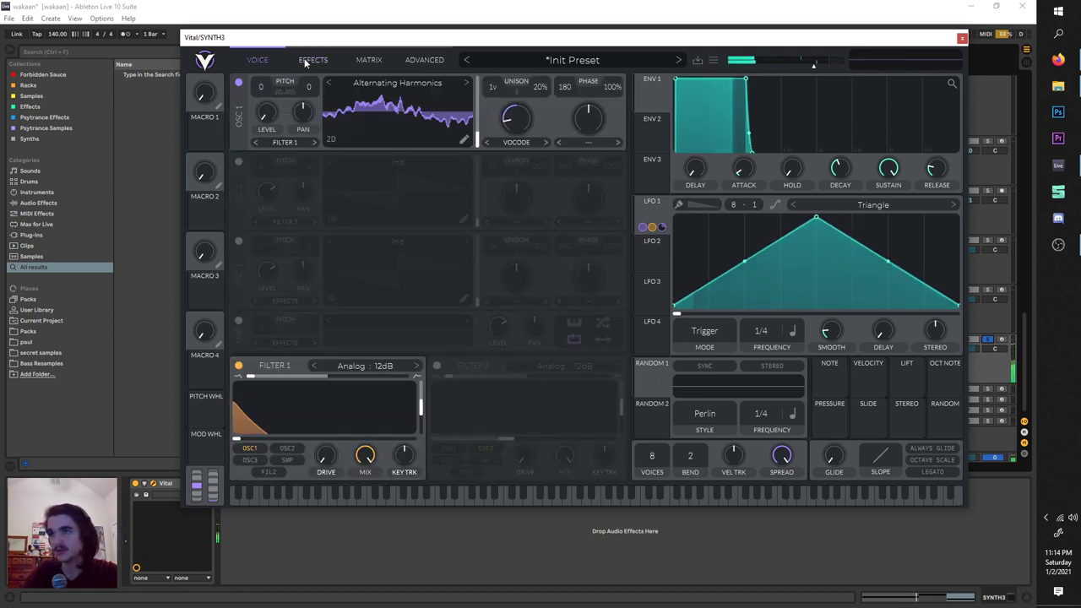
{"action": "left_click", "coordinate": [311, 62]}
{"action": "left_click", "coordinate": [272, 61]}
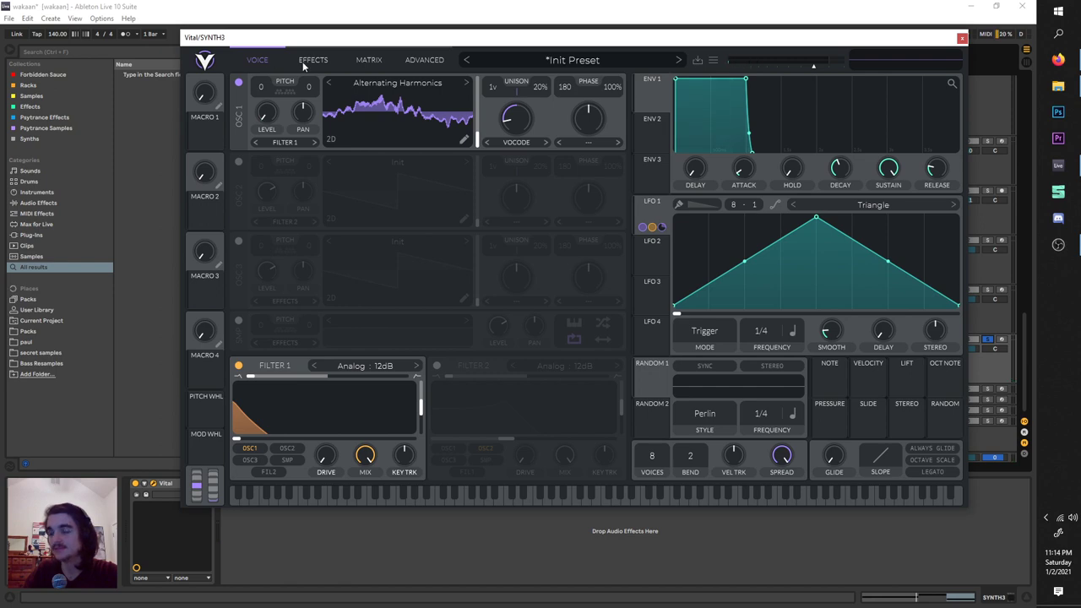
{"action": "left_click", "coordinate": [308, 62]}
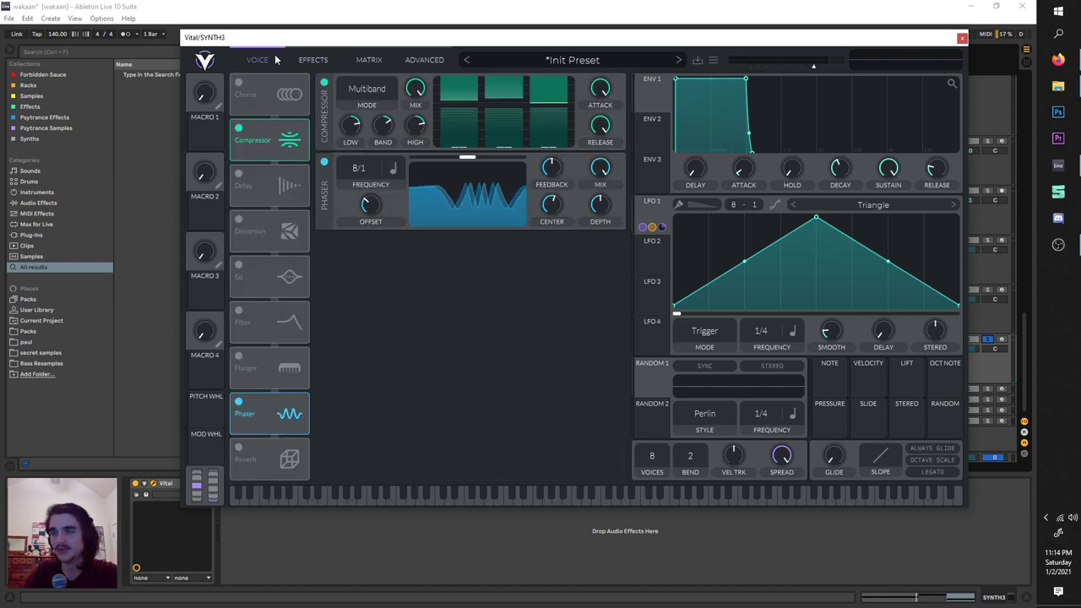
{"action": "left_click", "coordinate": [275, 60]}
{"action": "left_click", "coordinate": [303, 60]}
{"action": "left_click", "coordinate": [258, 60]}
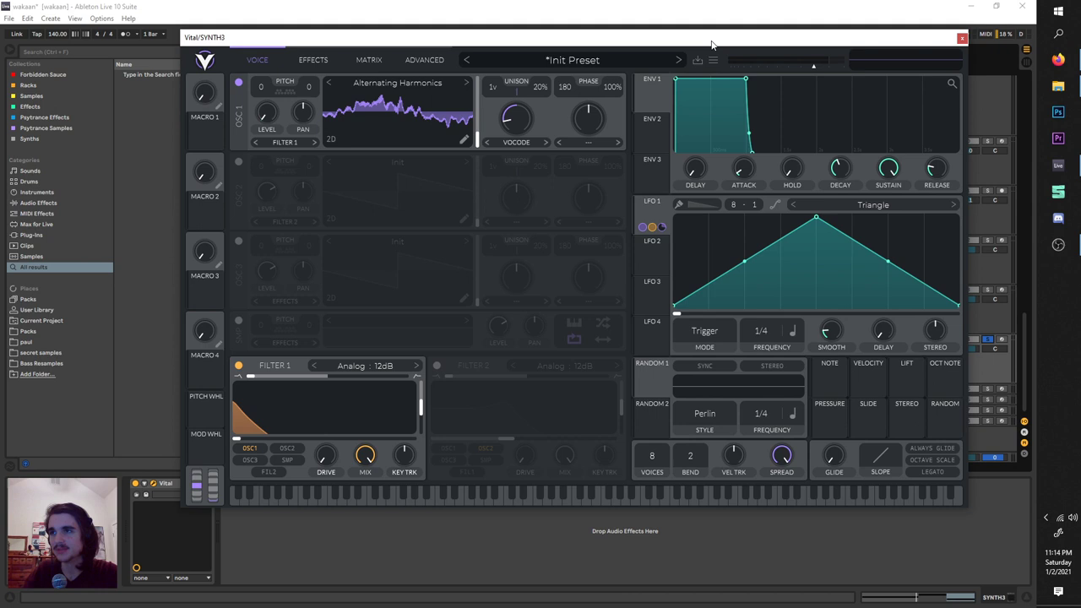
Close the Vital window, move the loop start to bar 57 and play the phrase across tracks 23 and 24.
{"action": "left_click", "coordinate": [961, 39]}
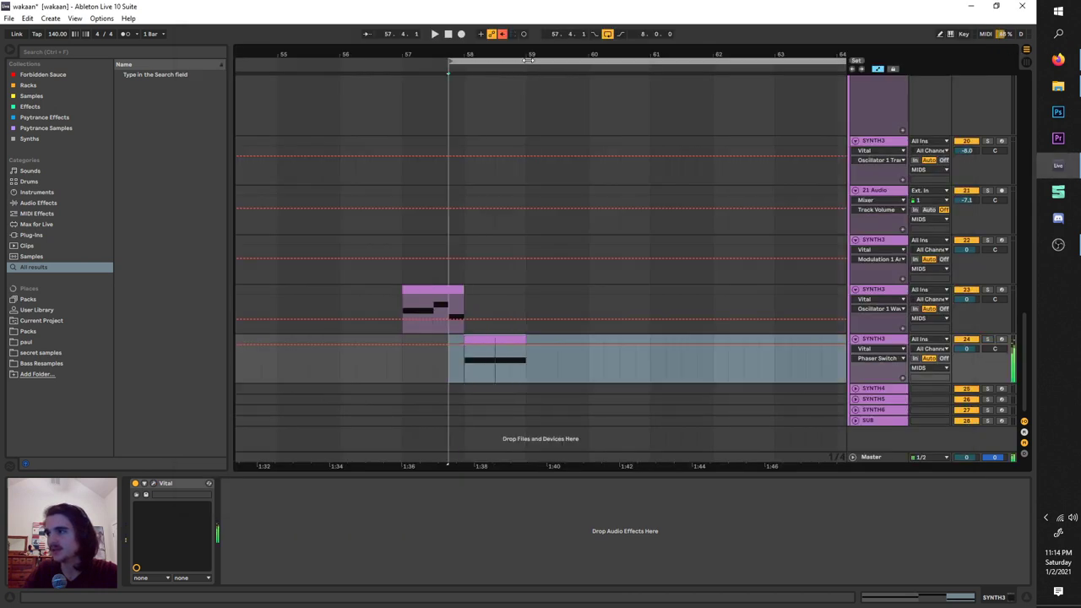
{"action": "key", "text": "space"}
{"action": "left_click_drag", "start_coordinate": [528, 60], "coordinate": [516, 61]}
{"action": "left_click", "coordinate": [504, 340]}
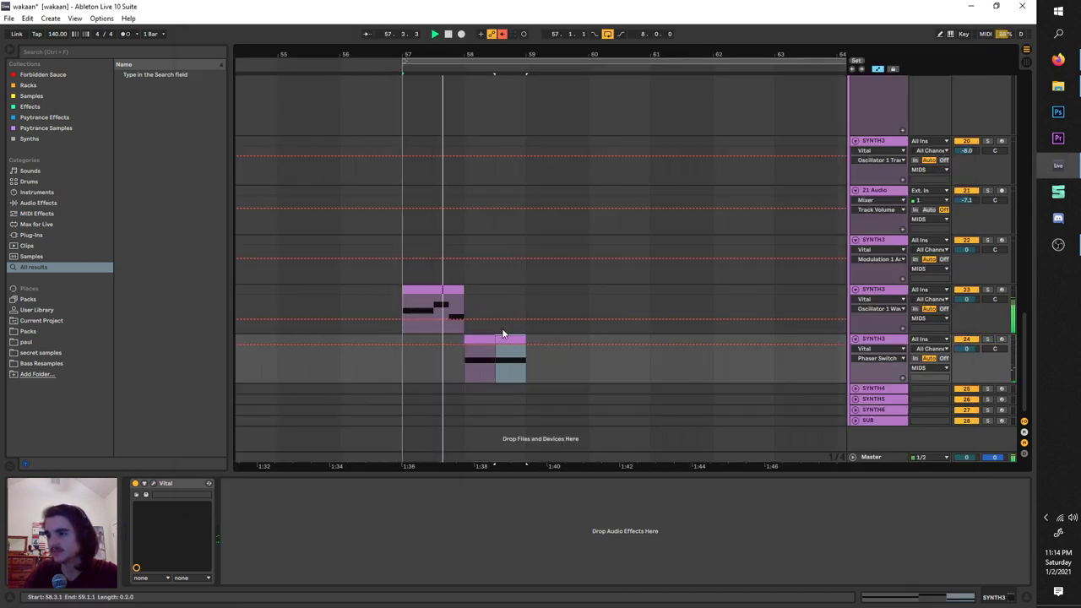
{"action": "scroll", "coordinate": [504, 334], "scroll_direction": "right", "scroll_amount": 1}
{"action": "double_click", "coordinate": [469, 339]}
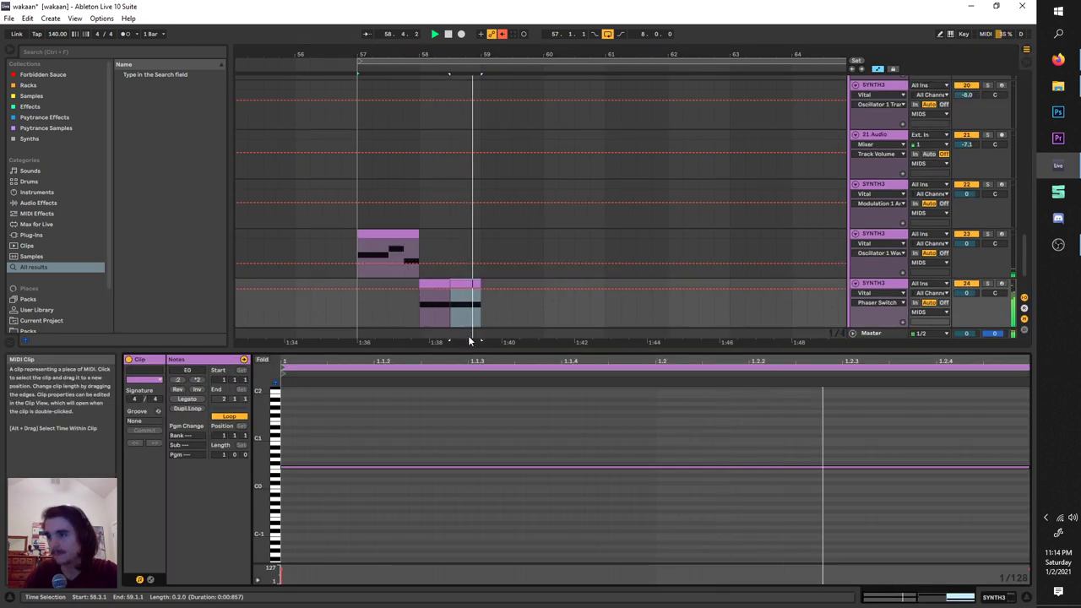
{"action": "key", "text": "space"}
{"action": "scroll", "coordinate": [863, 291], "scroll_direction": "down", "scroll_amount": 1}
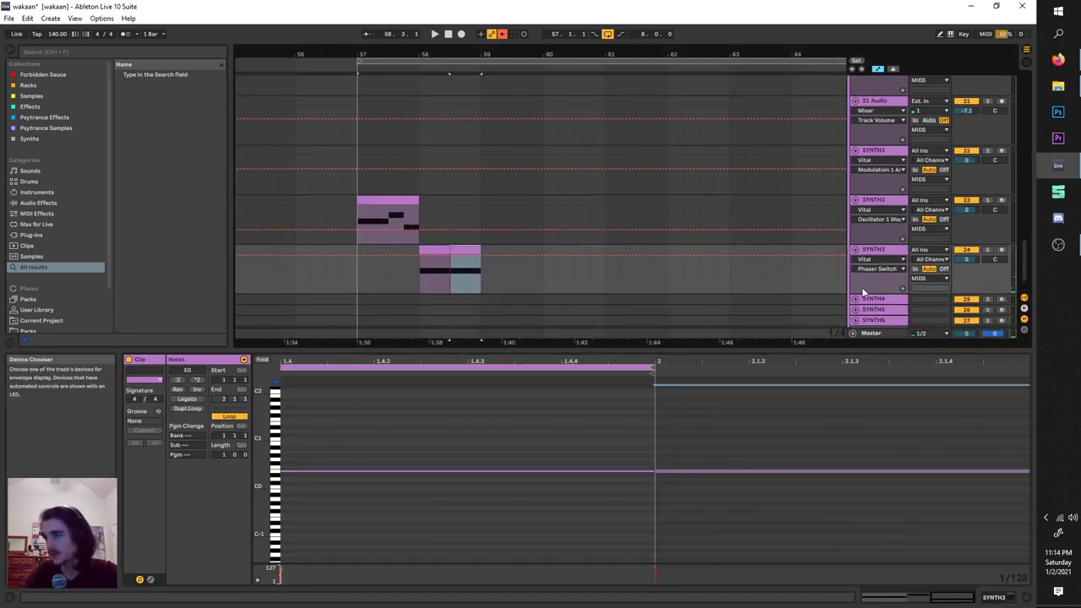
Unfold the SYNTH4 track and copy track 24's two clips onto it at bar 59.
{"action": "left_click", "coordinate": [854, 298]}
{"action": "left_click", "coordinate": [480, 255]}
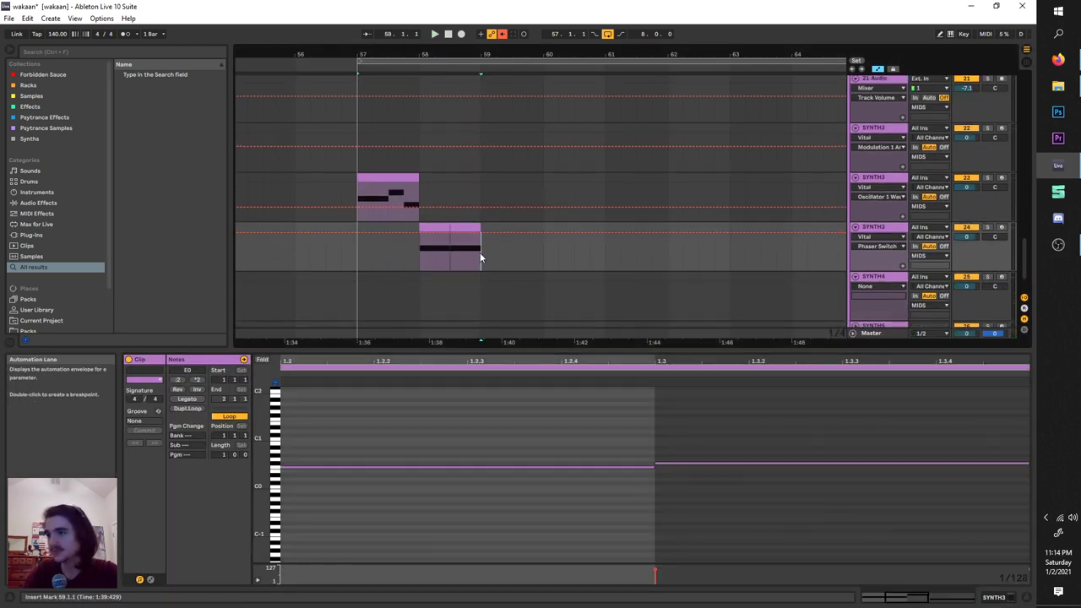
{"action": "left_click_drag", "start_coordinate": [480, 256], "coordinate": [419, 225]}
{"action": "key", "text": "ctrl+c"}
{"action": "left_click", "coordinate": [481, 280]}
{"action": "key", "text": "ctrl+v"}
Move the loop start to bar 59 and audition the copied SYNTH4 clips.
{"action": "left_click", "coordinate": [425, 63]}
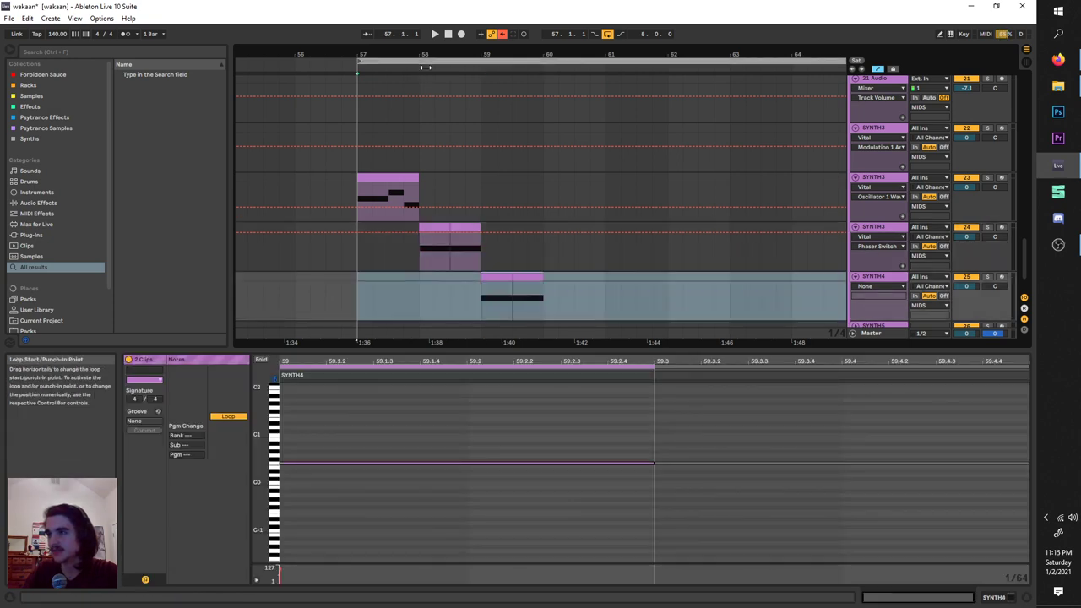
{"action": "left_click_drag", "start_coordinate": [425, 68], "coordinate": [549, 72]}
{"action": "key", "text": "space"}
{"action": "key", "text": "space"}
Shorten the SYNTH4 clips to one beat and duplicate them into four one-beat clips filling bar 59.
{"action": "left_click", "coordinate": [501, 275]}
{"action": "left_click", "coordinate": [515, 277]}
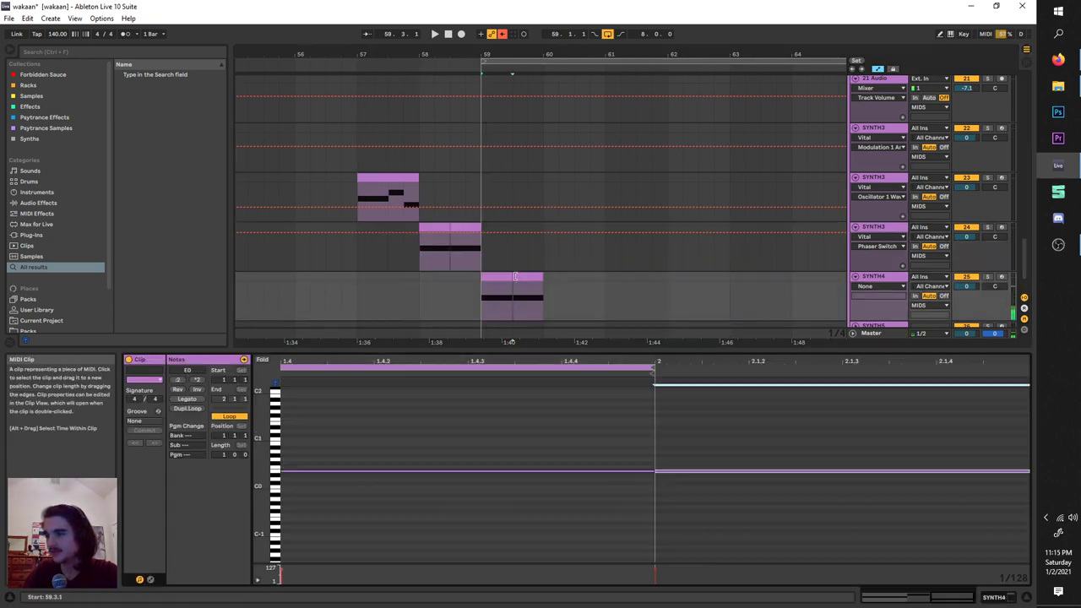
{"action": "left_click_drag", "start_coordinate": [511, 276], "coordinate": [496, 275]}
{"action": "key", "text": "space"}
{"action": "key", "text": "ctrl+d"}
{"action": "key", "text": "ctrl+d"}
{"action": "key", "text": "space"}
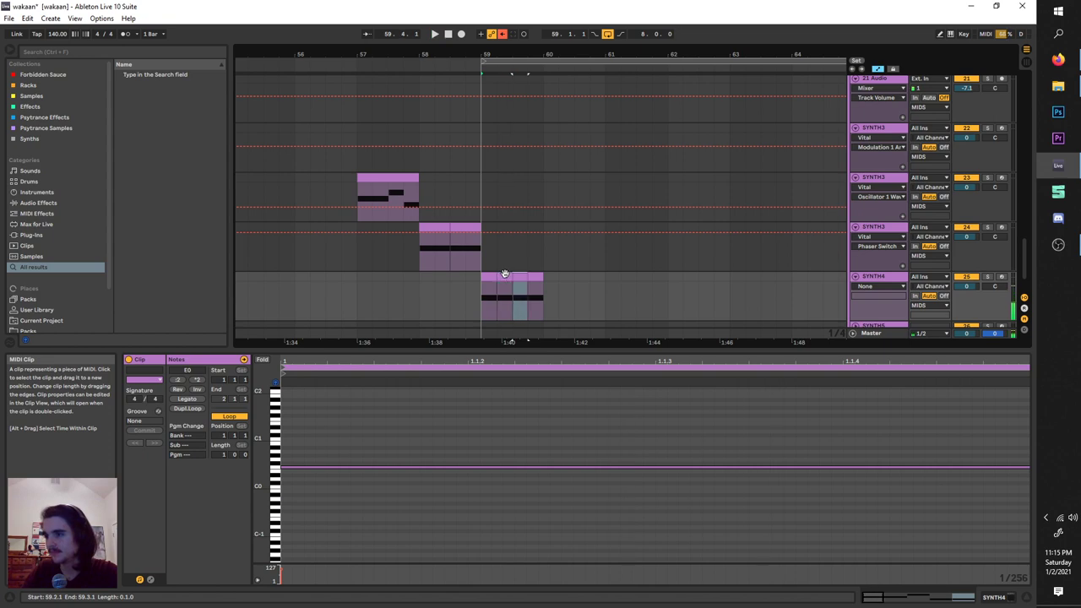
Duplicate the last one-beat SYNTH4 clip into bar 60 and trim it to a half-beat clip from 60.1.3 to 60.2.1.
{"action": "key", "text": "space"}
{"action": "left_click", "coordinate": [534, 282]}
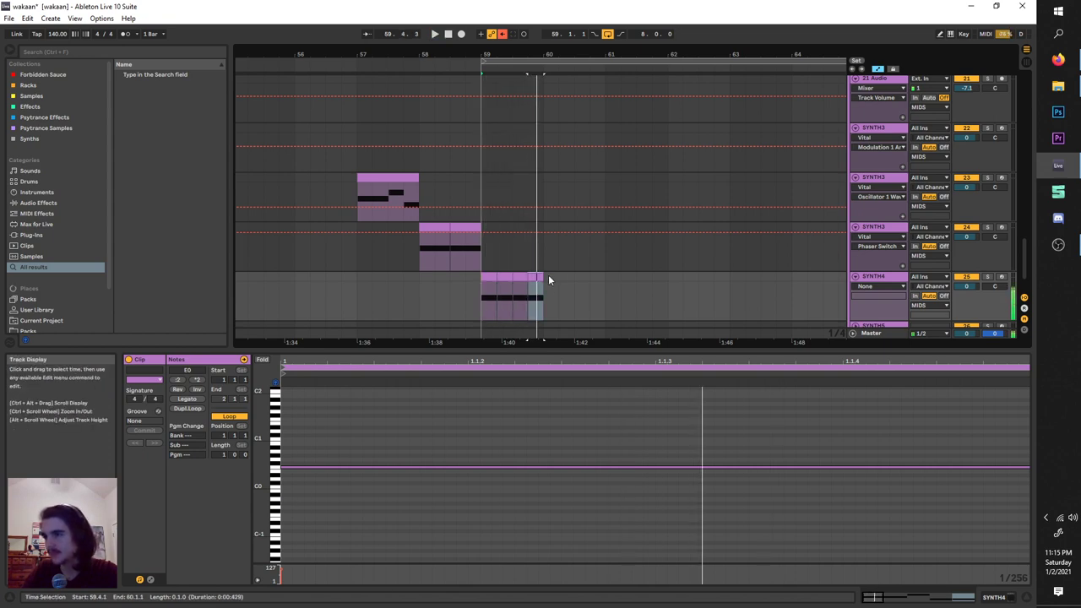
{"action": "key", "text": "ctrl+d"}
{"action": "key", "text": "space"}
{"action": "left_click_drag", "start_coordinate": [555, 277], "coordinate": [533, 280]}
{"action": "scroll", "coordinate": [574, 280], "scroll_direction": "up", "scroll_amount": 2}
{"action": "key", "text": "space"}
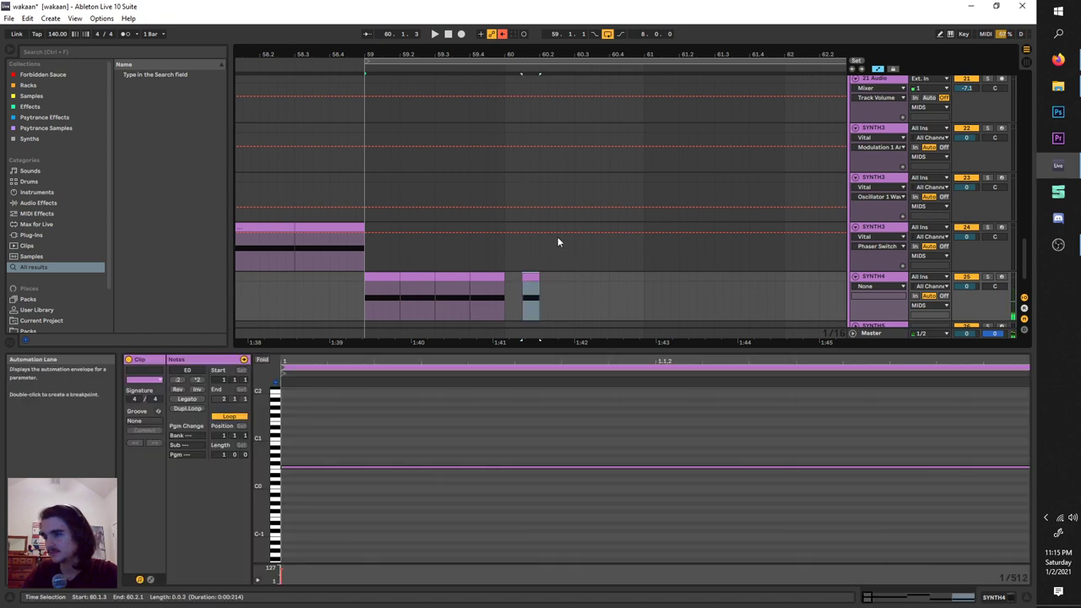
Duplicate the half-beat SYNTH4 clip repeatedly to fill the rest of bar 60, checking it by playback.
{"action": "key", "text": "ctrl+d"}
{"action": "left_click", "coordinate": [507, 69]}
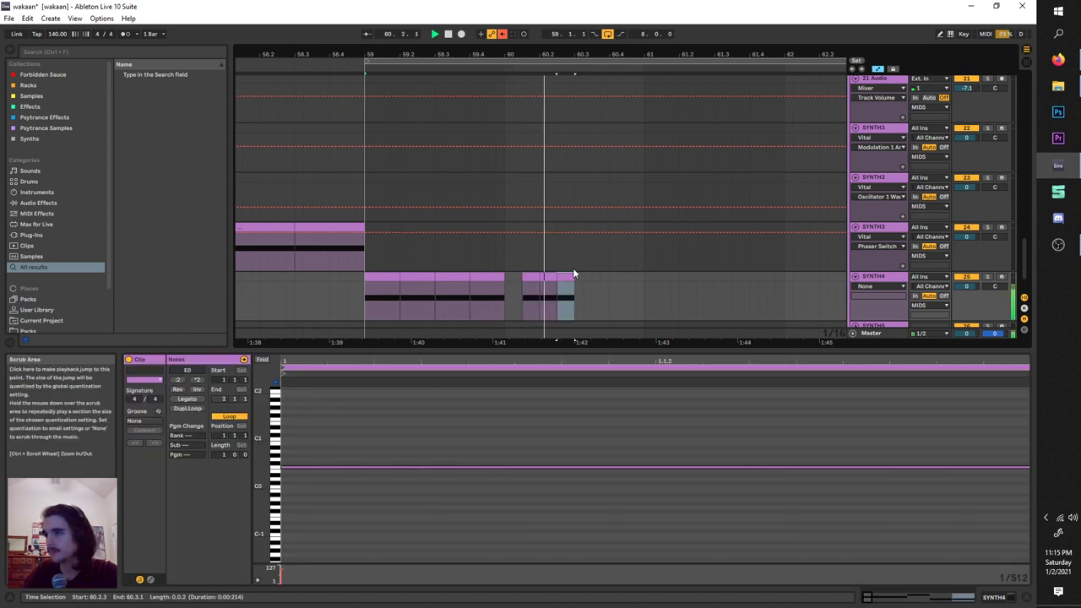
{"action": "key", "text": "space"}
{"action": "key", "text": "ctrl+d"}
{"action": "key", "text": "ctrl+d"}
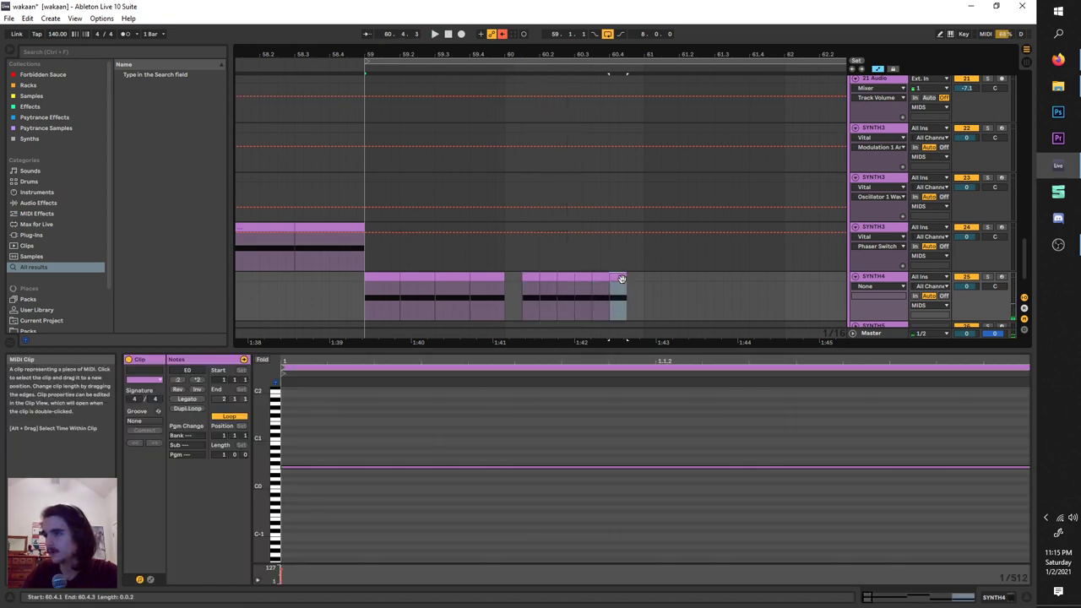
{"action": "key", "text": "space"}
{"action": "scroll", "coordinate": [629, 279], "scroll_direction": "down", "scroll_amount": 3, "text": "ctrl"}
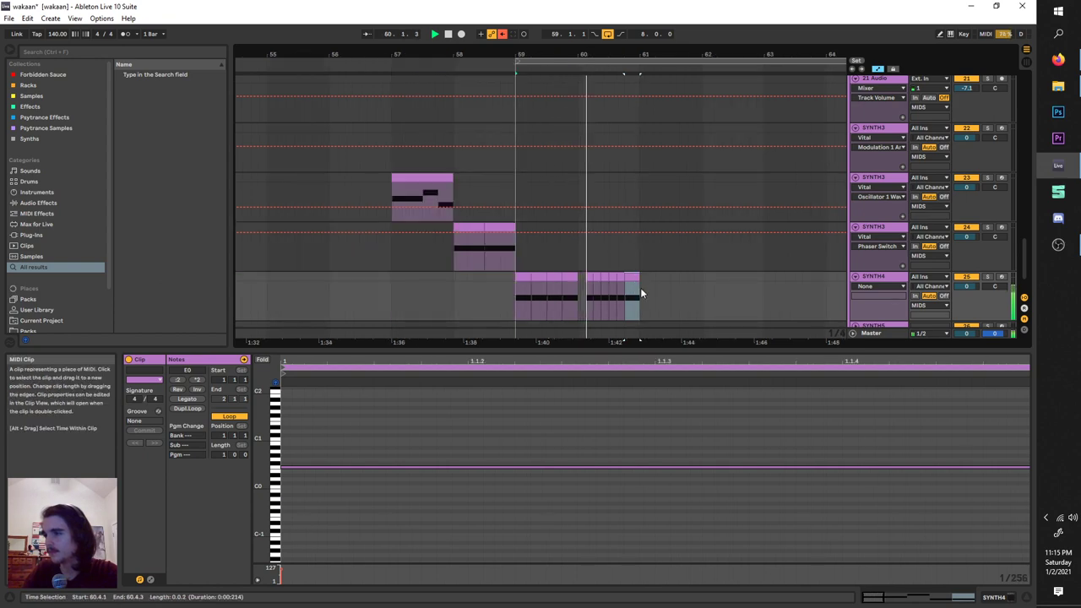
Duplicate the four-bar phrase on tracks 23 to 25 from bars 57–60 into bars 61–64.
{"action": "left_click_drag", "start_coordinate": [640, 287], "coordinate": [399, 175]}
{"action": "key", "text": "ctrl+d"}
{"action": "scroll", "coordinate": [395, 178], "scroll_direction": "down", "scroll_amount": 2, "text": "ctrl"}
{"action": "scroll", "coordinate": [394, 186], "scroll_direction": "up", "scroll_amount": 2, "text": "ctrl"}
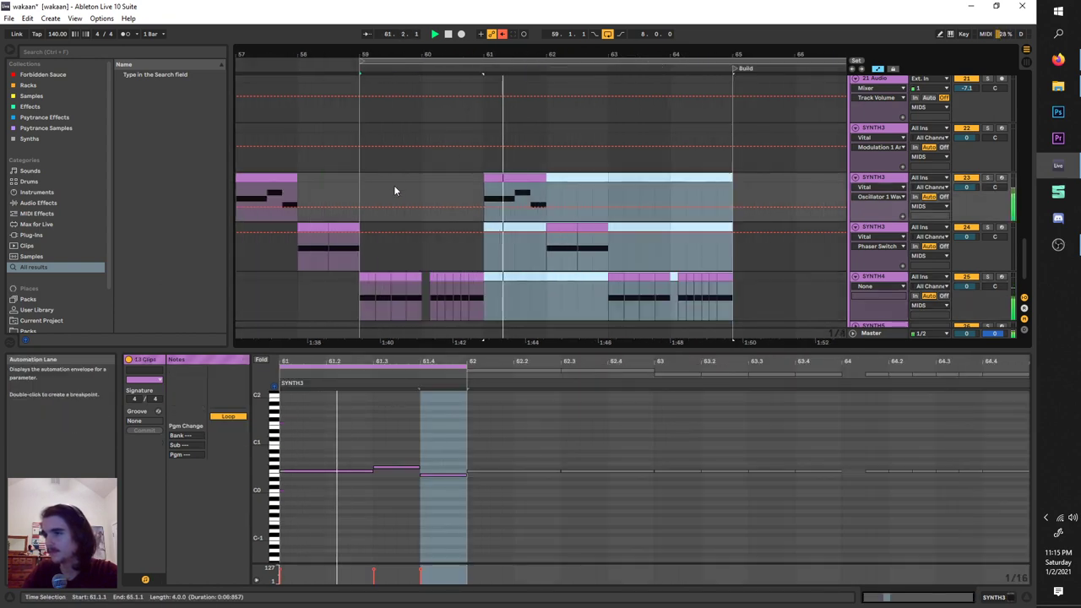
{"action": "scroll", "coordinate": [395, 186], "scroll_direction": "down", "scroll_amount": 2, "text": "ctrl"}
Move the loop start to bar 57 and play the repeated phrase from the beginning.
{"action": "left_click_drag", "start_coordinate": [388, 61], "coordinate": [333, 60]}
{"action": "key", "text": "space"}
{"action": "key", "text": "space"}
{"action": "scroll", "coordinate": [371, 124], "scroll_direction": "up", "scroll_amount": 2, "text": "ctrl"}
{"action": "scroll", "coordinate": [360, 126], "scroll_direction": "left", "scroll_amount": 1}
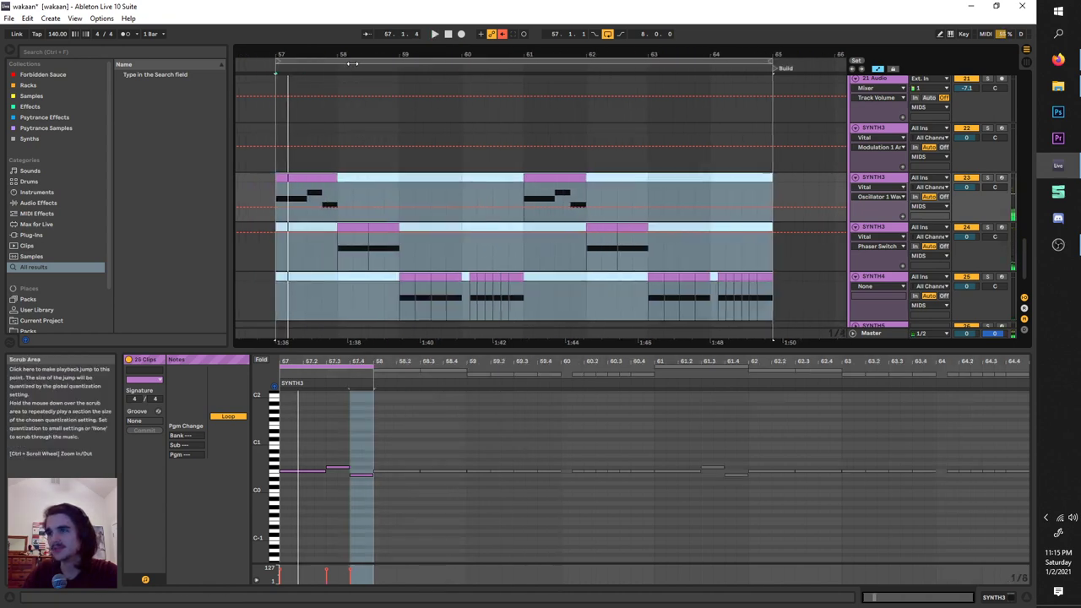
Move the loop start to bar 59 and load Vital onto the SYNTH4 track in place of Serum.
{"action": "left_click_drag", "start_coordinate": [523, 62], "coordinate": [646, 62]}
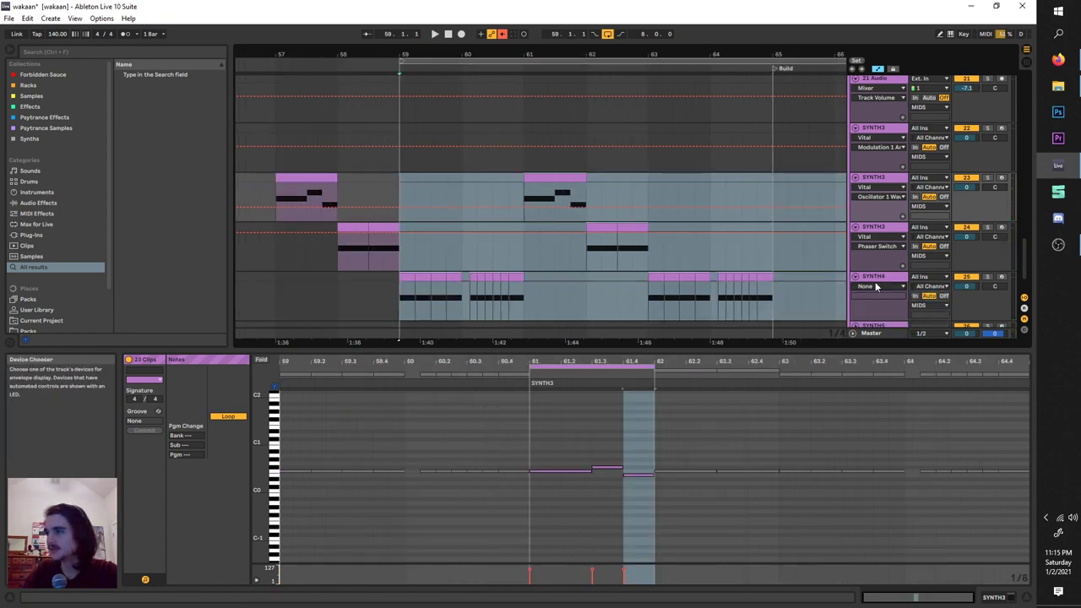
{"action": "left_click", "coordinate": [840, 297]}
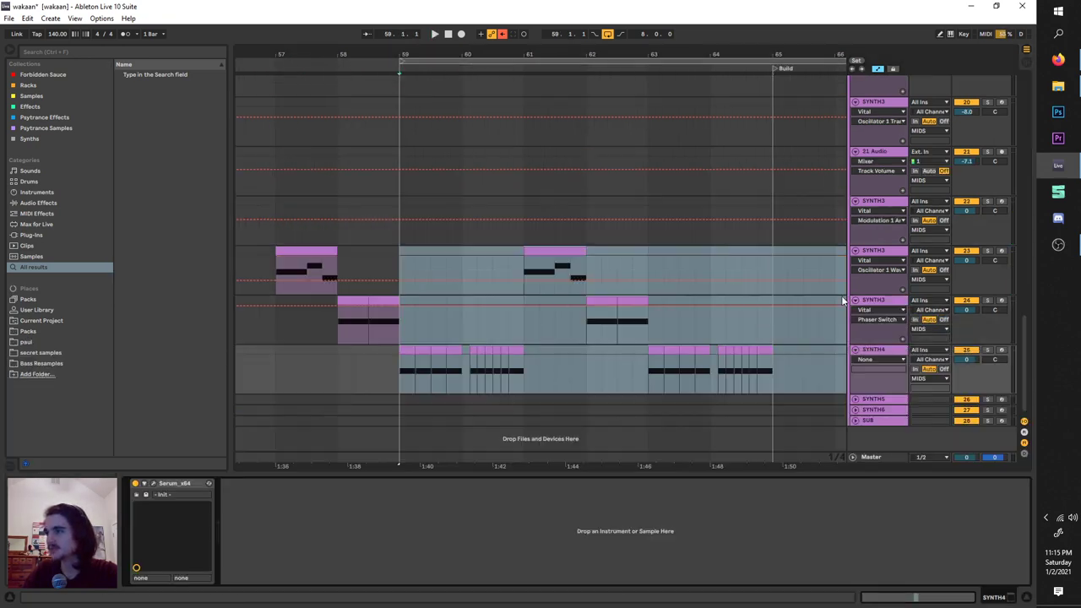
{"action": "left_click", "coordinate": [61, 51]}
{"action": "type", "text": "w"}
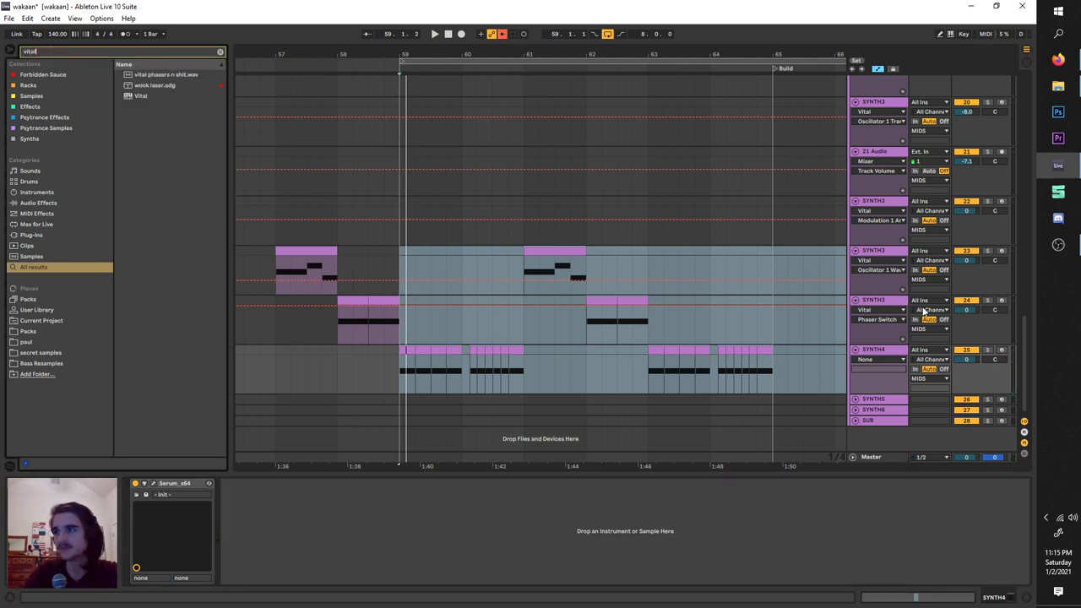
{"action": "left_click_drag", "start_coordinate": [140, 96], "coordinate": [186, 532]}
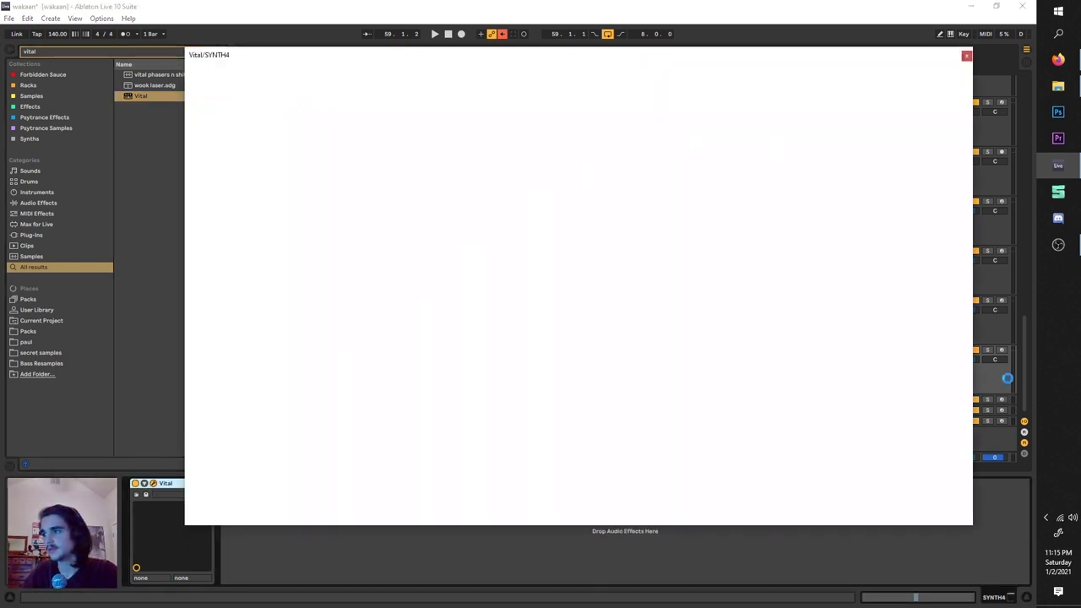
Solo the SYNTH4 track and shape Vital's envelope 1 into a pluck with zero sustain and about 0.398 seconds of decay.
{"action": "left_click", "coordinate": [988, 350]}
{"action": "key", "text": "space"}
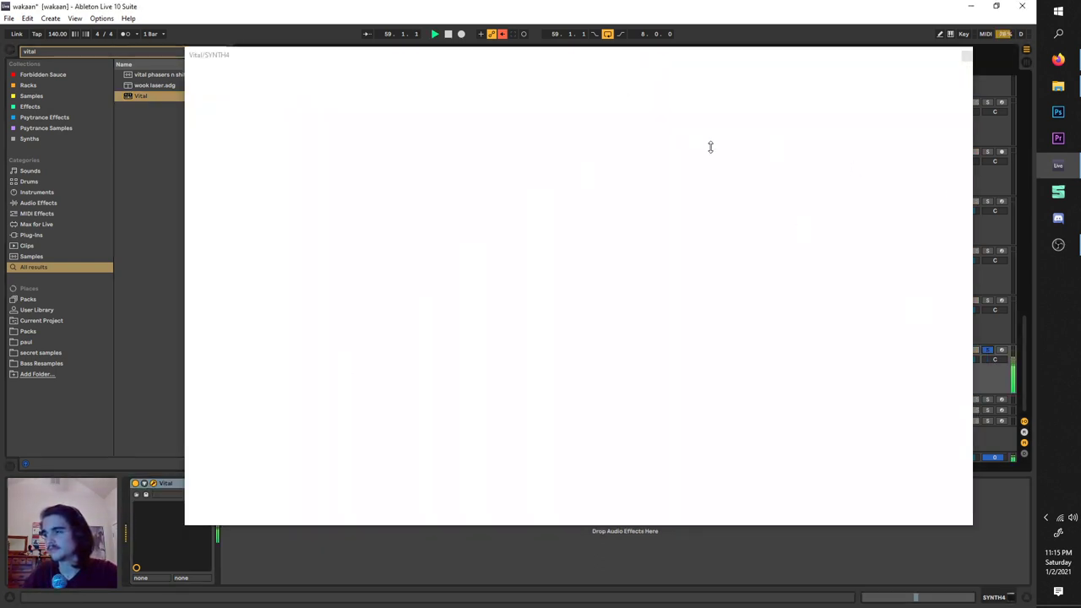
{"action": "left_click_drag", "start_coordinate": [538, 59], "coordinate": [462, 54]}
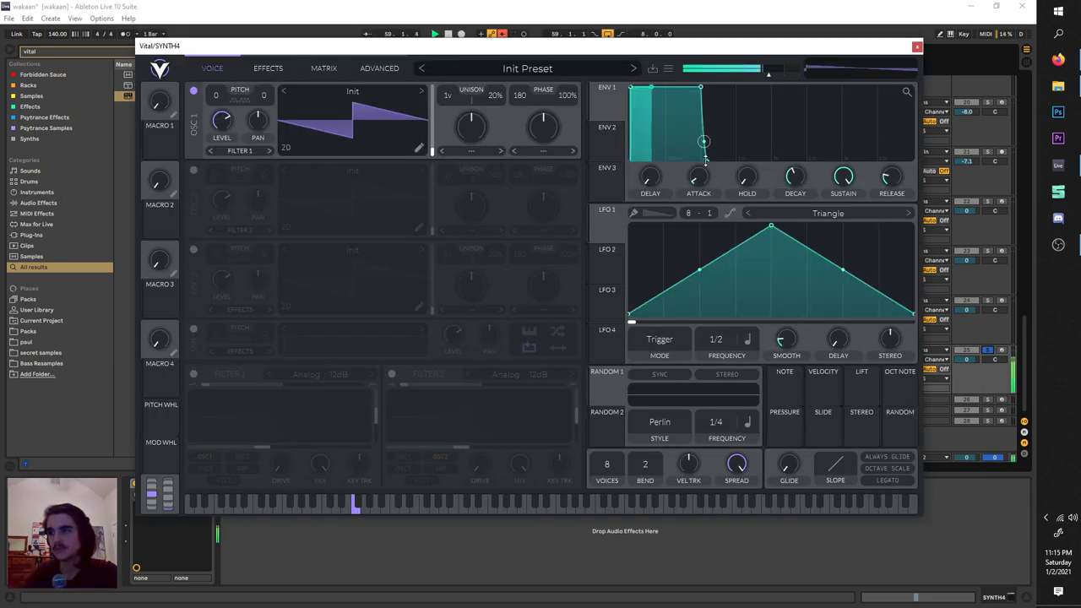
{"action": "left_click_drag", "start_coordinate": [695, 93], "coordinate": [661, 172]}
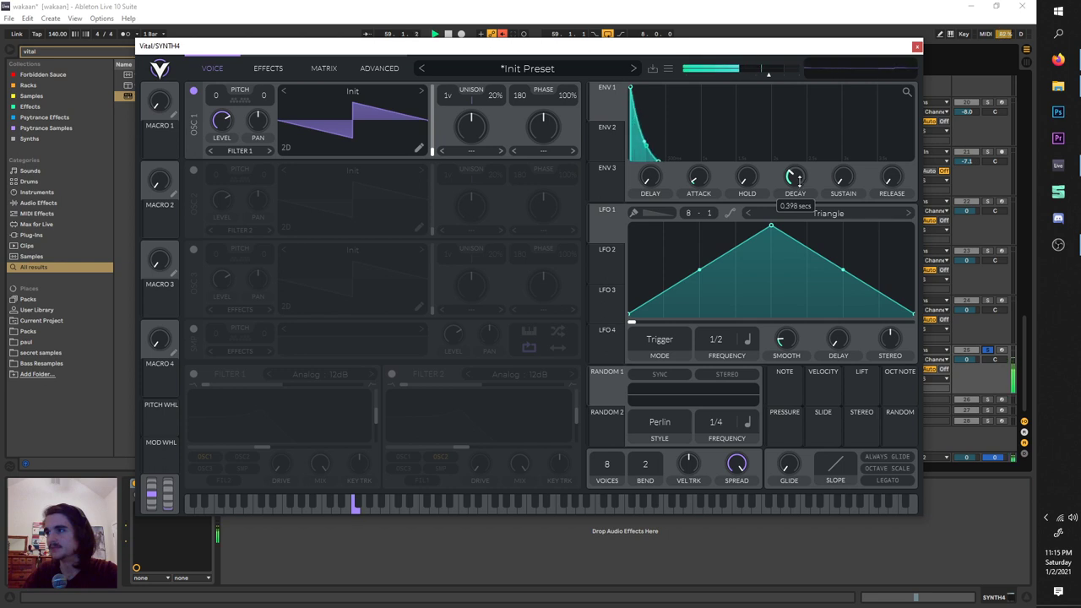
Turn on Filter 1 for oscillator 1 as Formant AOIE and set Random 1 to Sample & Hold at 1/16.
{"action": "left_click", "coordinate": [312, 377]}
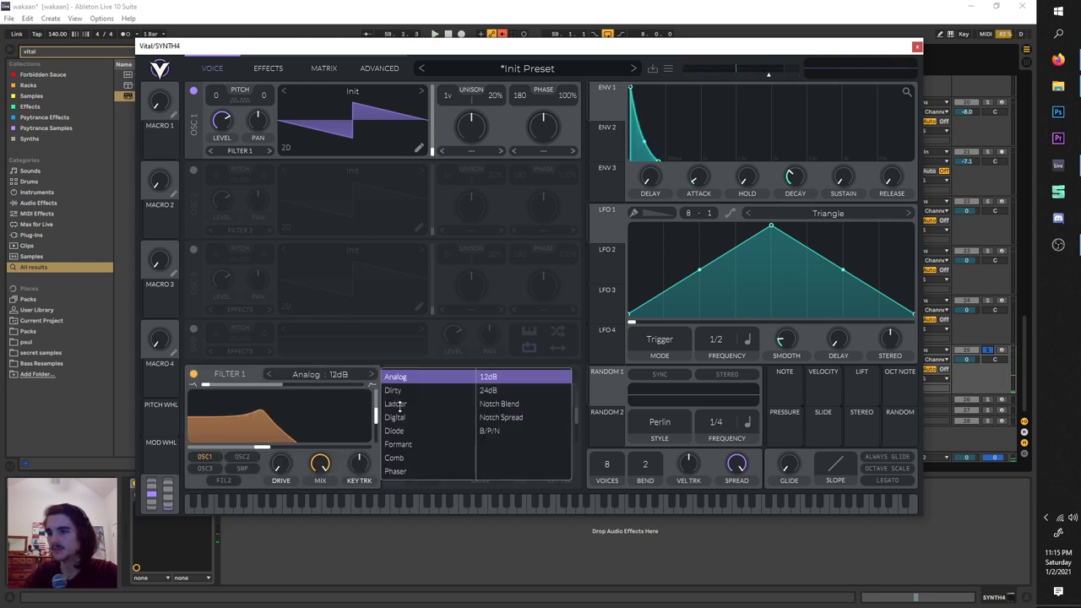
{"action": "left_click", "coordinate": [399, 444]}
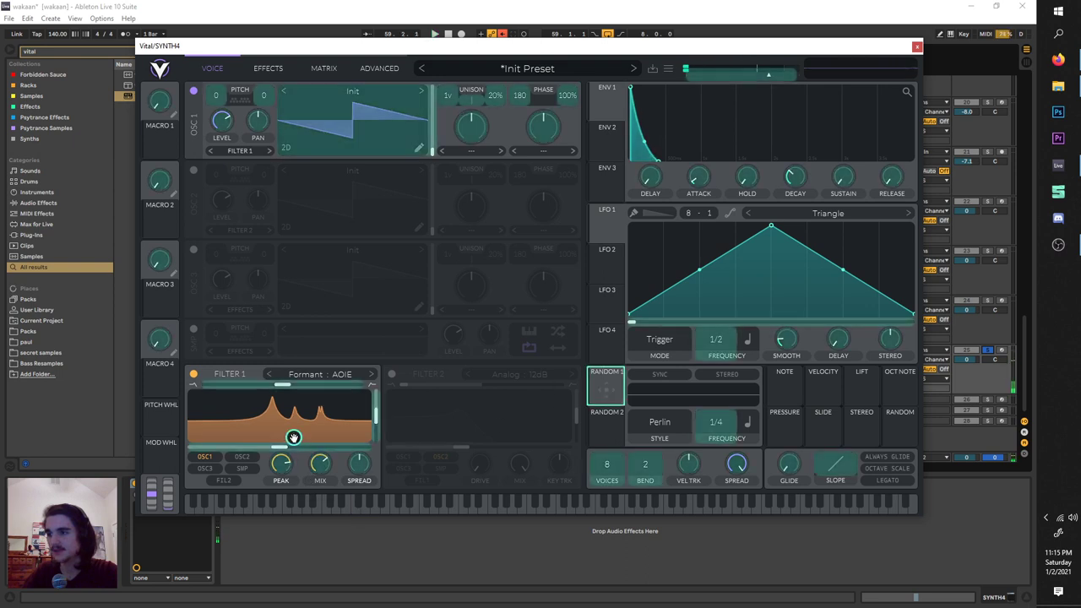
{"action": "left_click", "coordinate": [662, 428]}
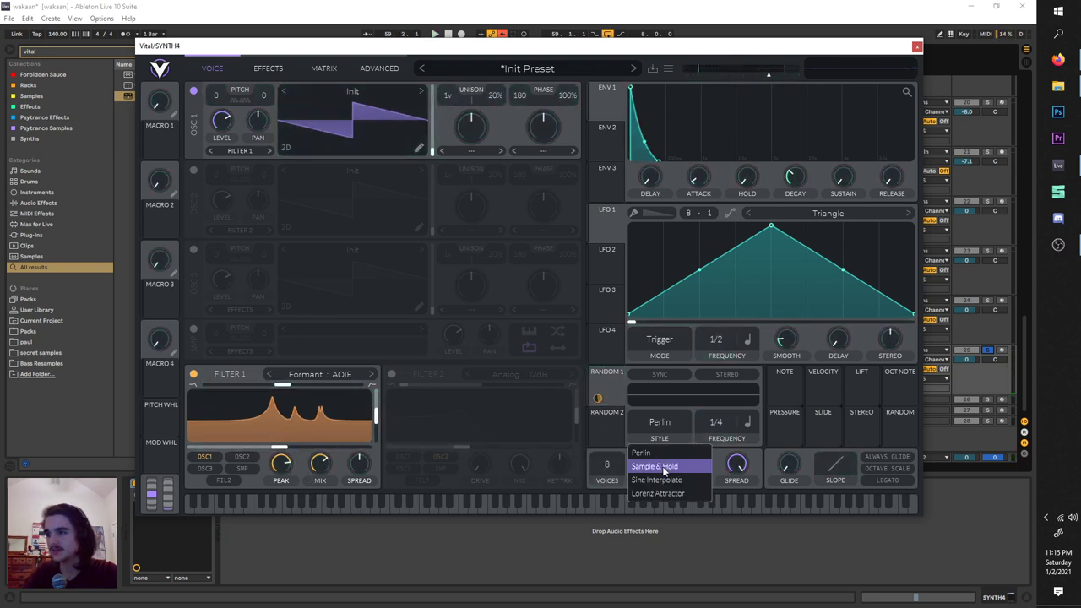
{"action": "left_click", "coordinate": [662, 467]}
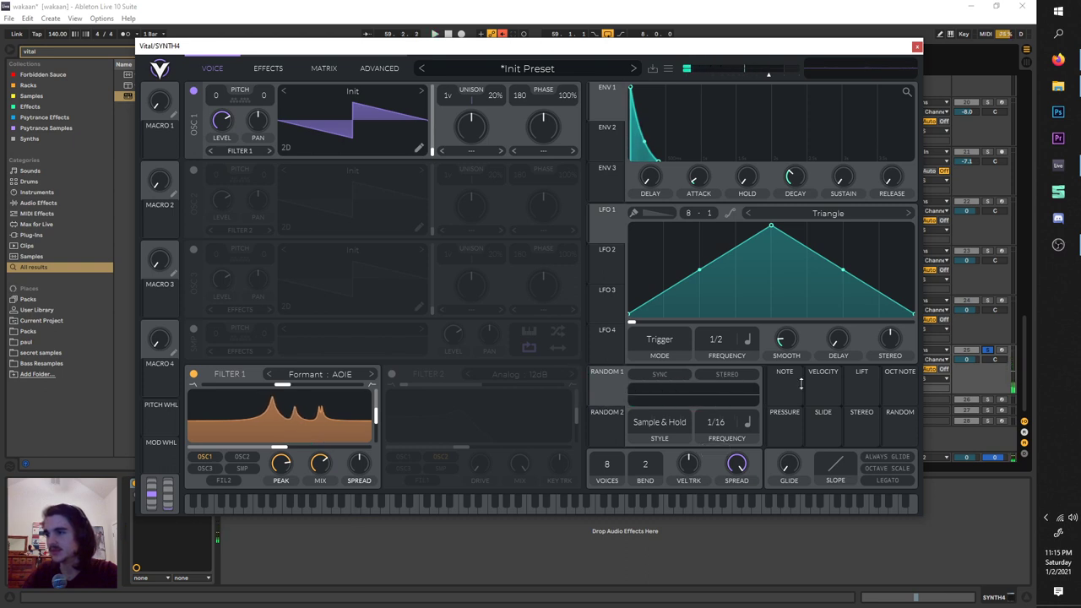
Modulate Filter 1's formant X by about -0.78 and its spread by about 1.8 with the per-note Random source.
{"action": "mouse_move", "coordinate": [900, 418]}
{"action": "left_mouse_down"}
{"action": "mouse_move", "coordinate": [514, 466]}
{"action": "mouse_move", "coordinate": [282, 465]}
{"action": "mouse_move", "coordinate": [280, 406]}
{"action": "left_mouse_up"}
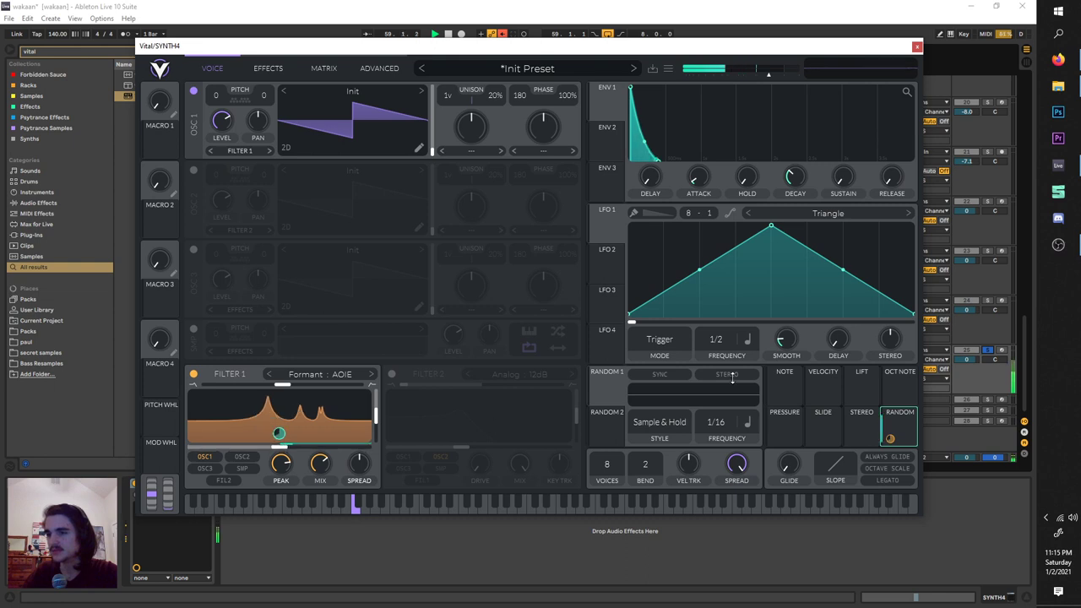
{"action": "left_click_drag", "start_coordinate": [900, 418], "coordinate": [358, 490]}
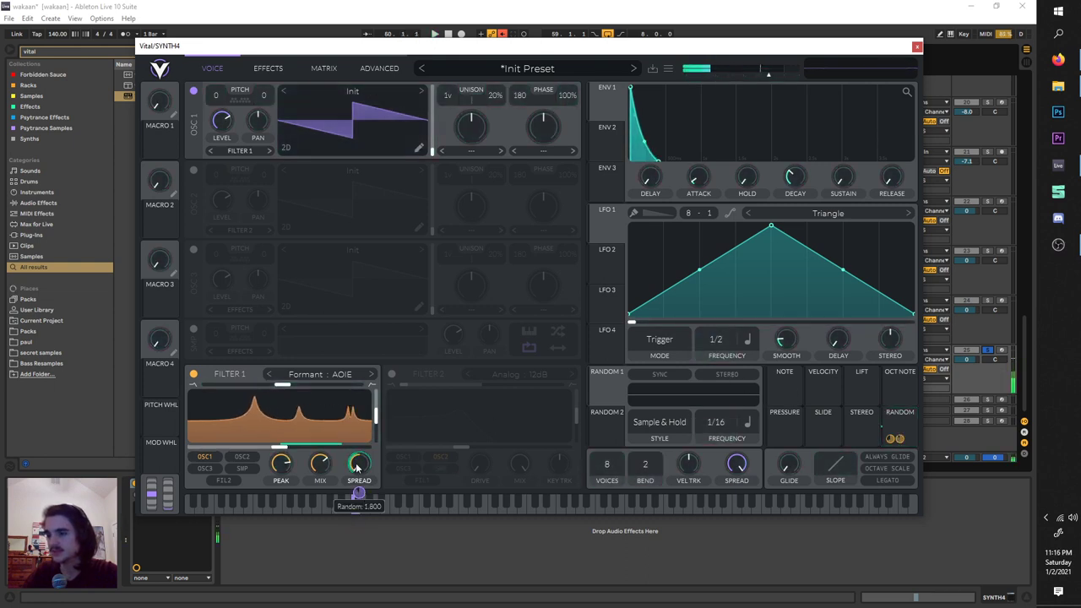
Add the Phaser near the start of the effects chain and modulate its center with Random and envelope 1.
{"action": "left_click", "coordinate": [259, 77]}
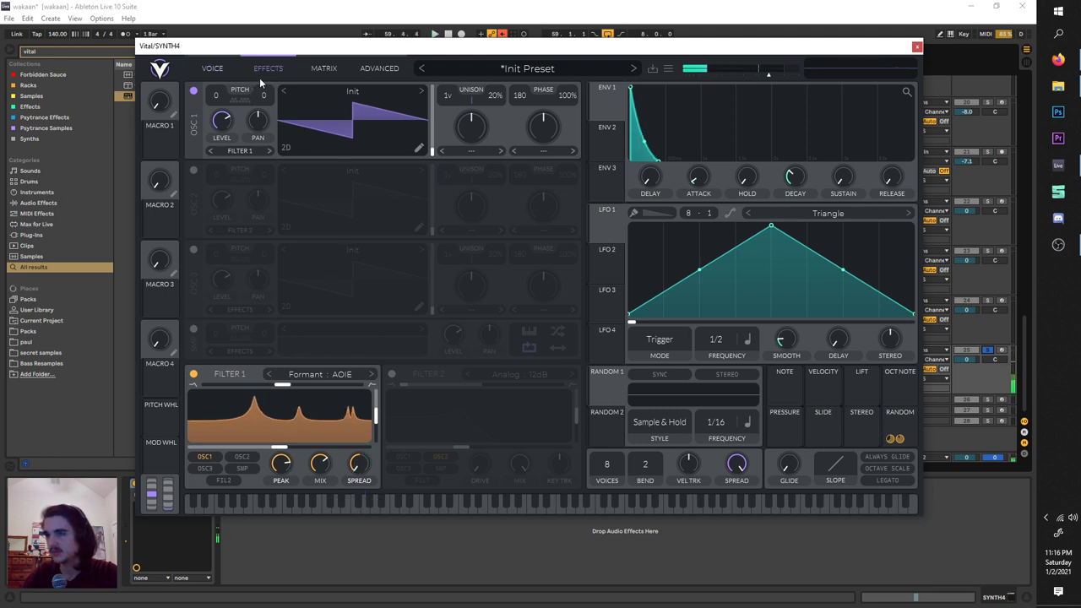
{"action": "left_click_drag", "start_coordinate": [220, 427], "coordinate": [234, 131]}
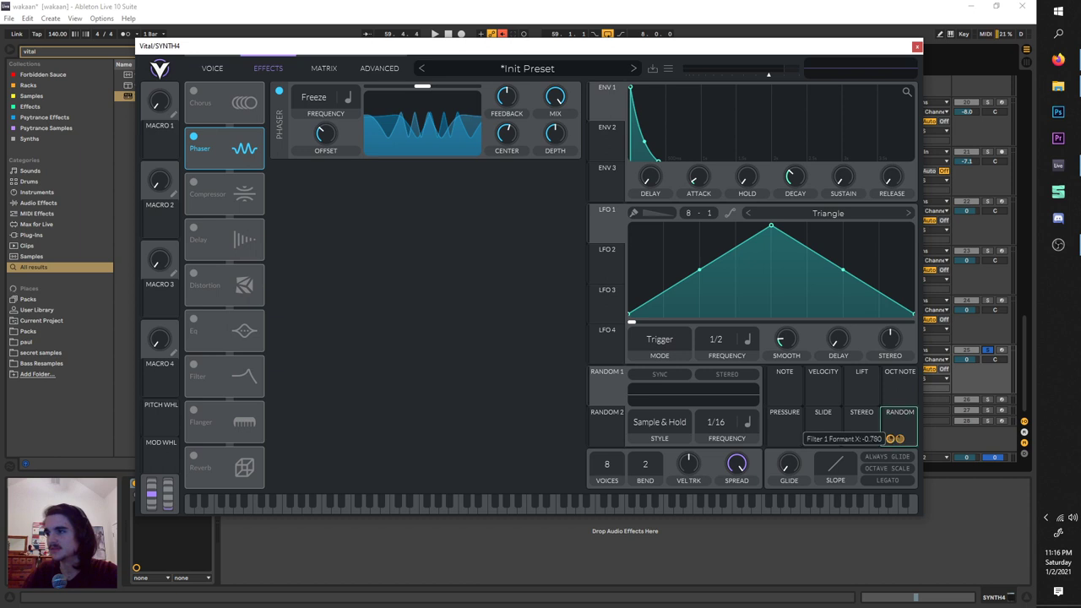
{"action": "left_click_drag", "start_coordinate": [911, 424], "coordinate": [505, 133]}
{"action": "key", "text": "space"}
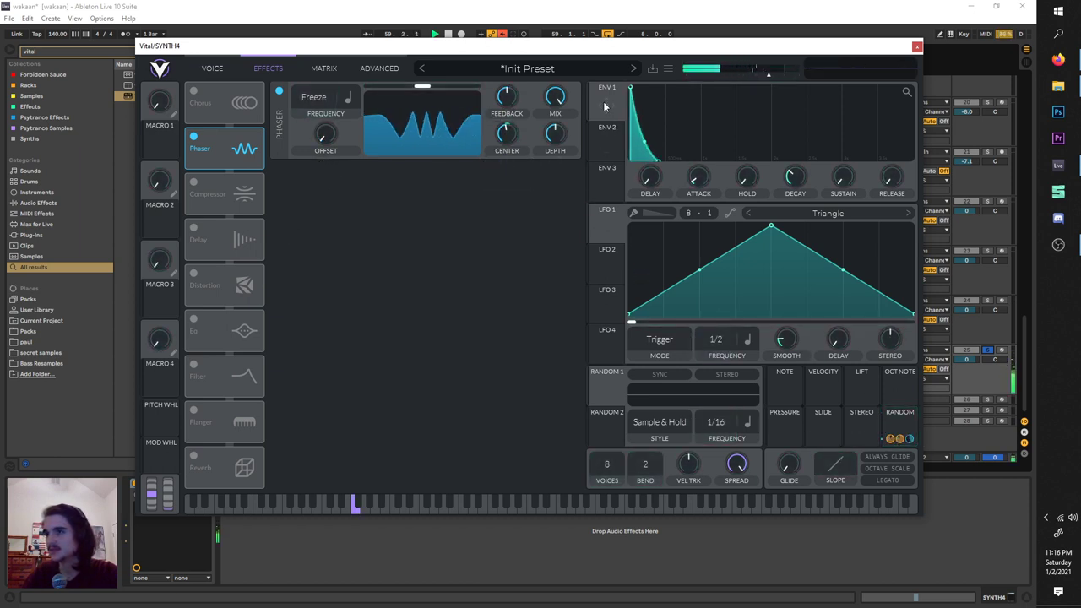
{"action": "left_click_drag", "start_coordinate": [601, 110], "coordinate": [505, 134]}
{"action": "mouse_move", "coordinate": [510, 164]}
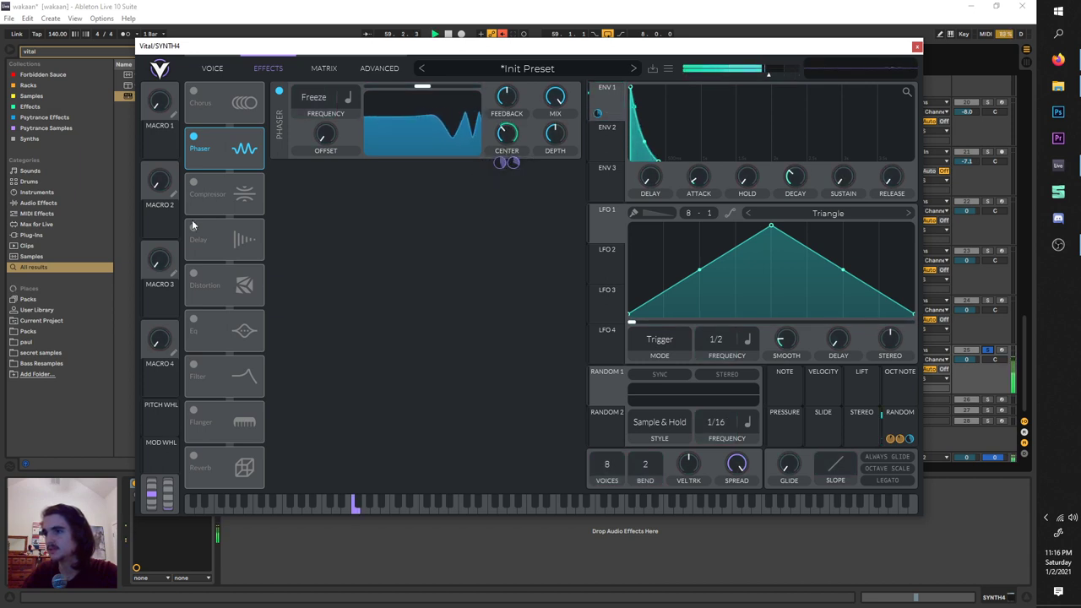
Enable the Multiband compressor and load the Basic Shapes wavetable into oscillator 1 at about frame 112.
{"action": "left_click", "coordinate": [195, 187]}
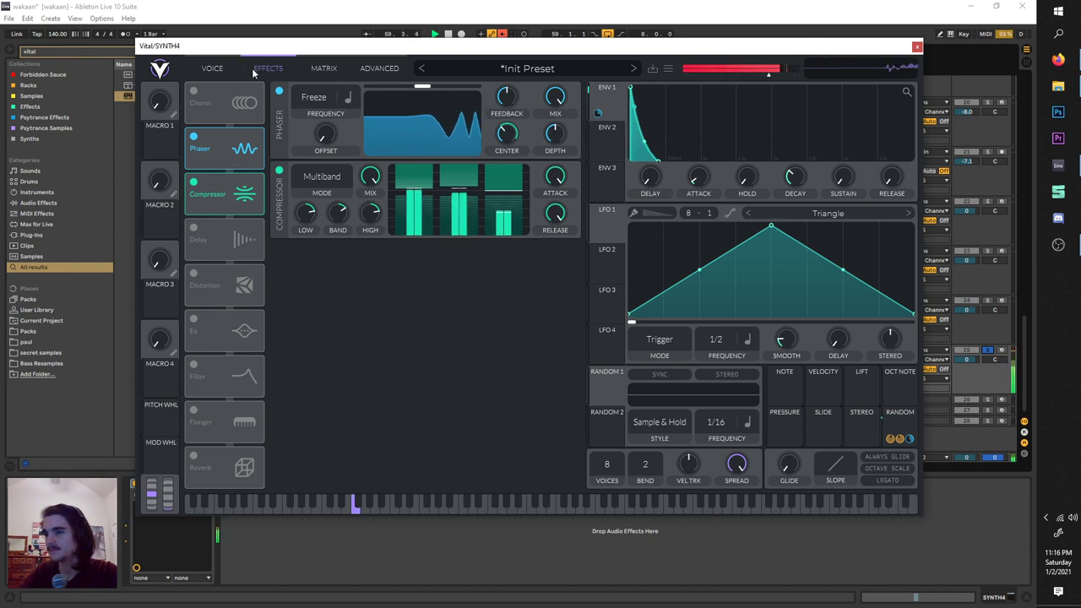
{"action": "left_click", "coordinate": [213, 69]}
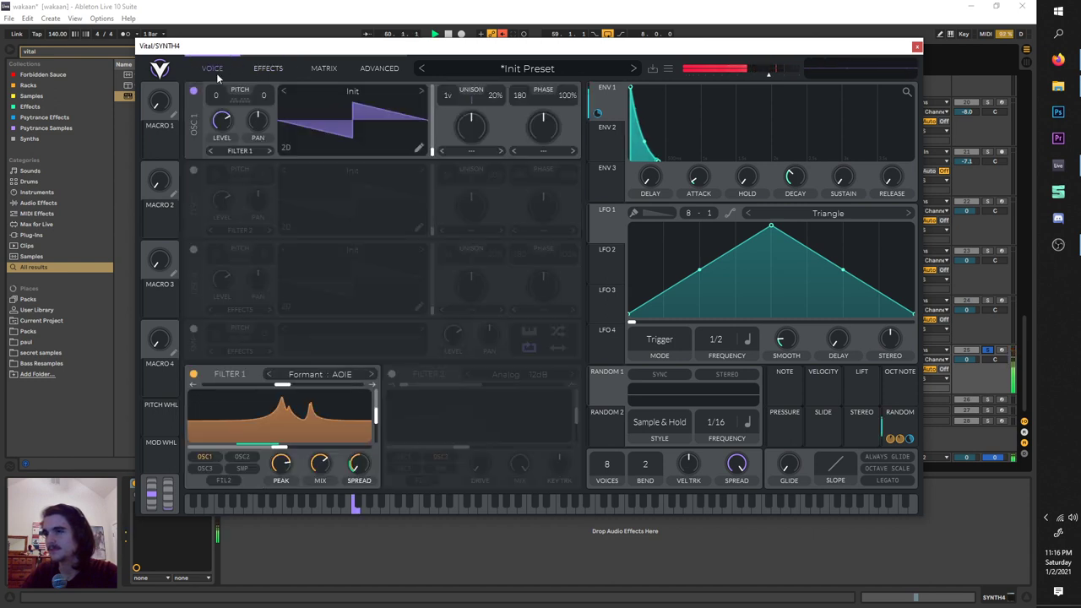
{"action": "left_click", "coordinate": [318, 92]}
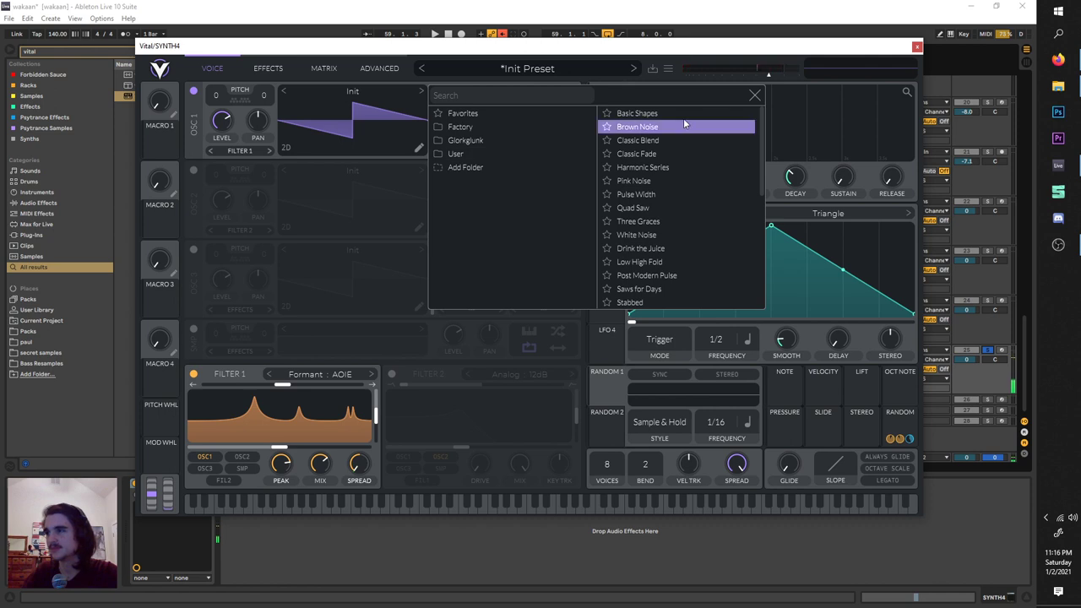
{"action": "left_click", "coordinate": [684, 115]}
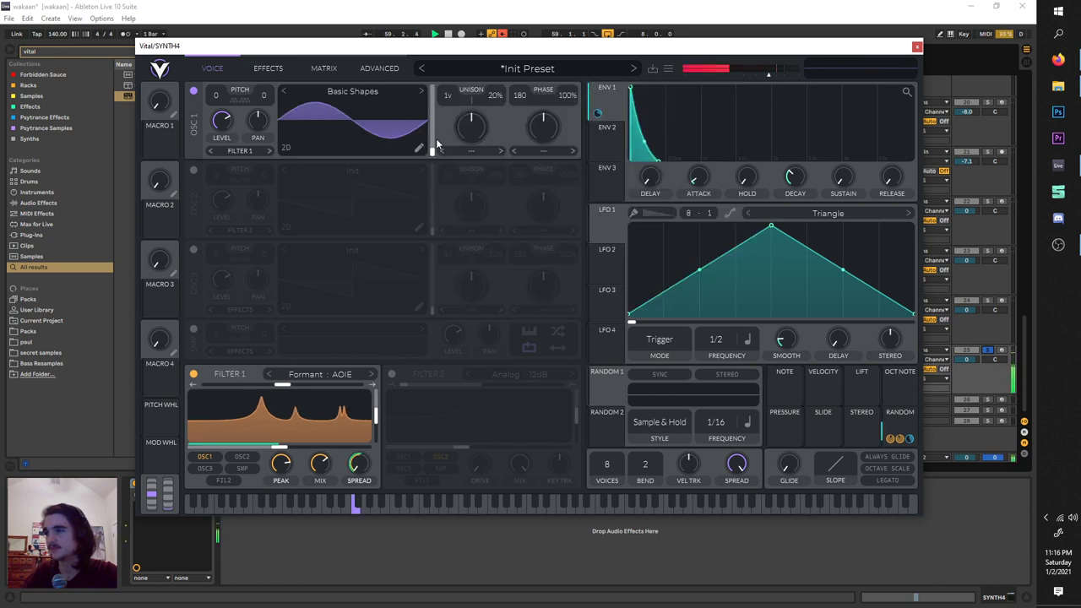
{"action": "mouse_move", "coordinate": [435, 138]}
{"action": "left_mouse_down"}
{"action": "mouse_move", "coordinate": [437, 105]}
{"action": "mouse_move", "coordinate": [432, 120]}
{"action": "left_mouse_up"}
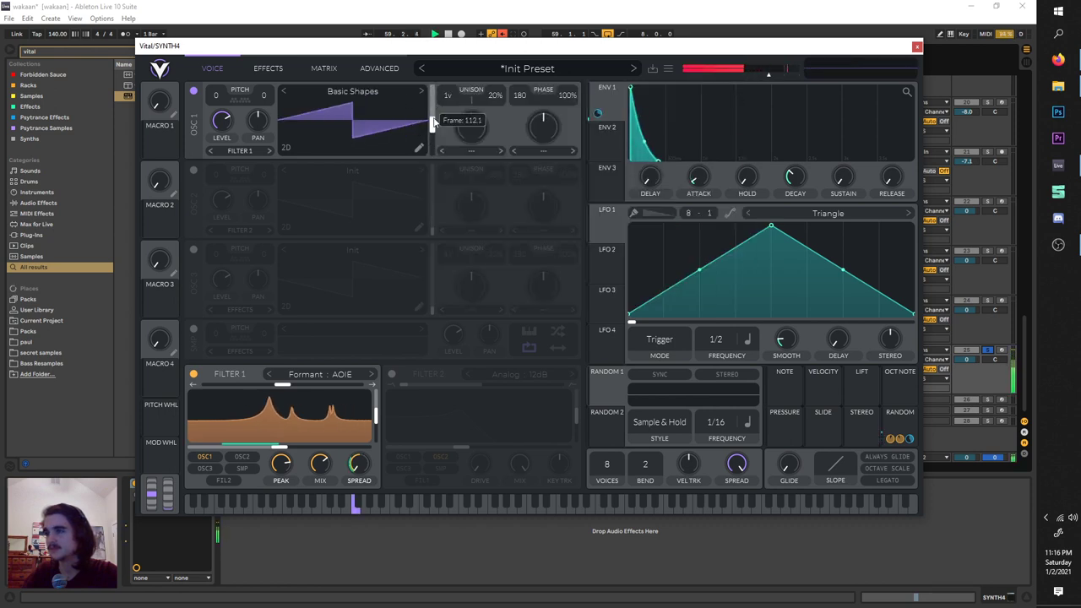
{"action": "key", "text": "space"}
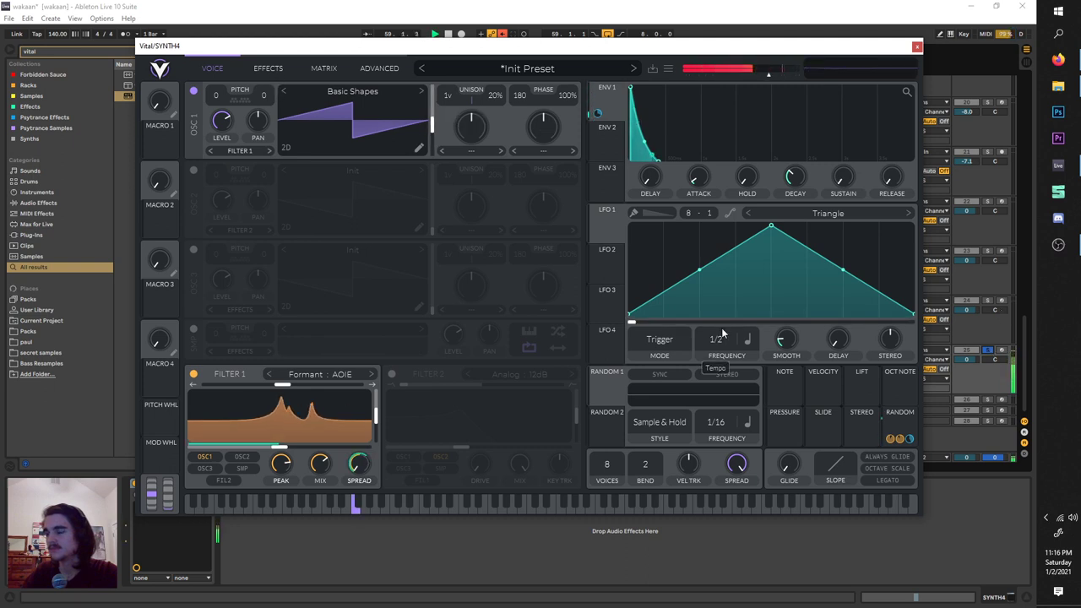
Unsolo SYNTH4, move the loop start to bar 57 and play the full phrase with the new patch.
{"action": "left_click", "coordinate": [996, 322]}
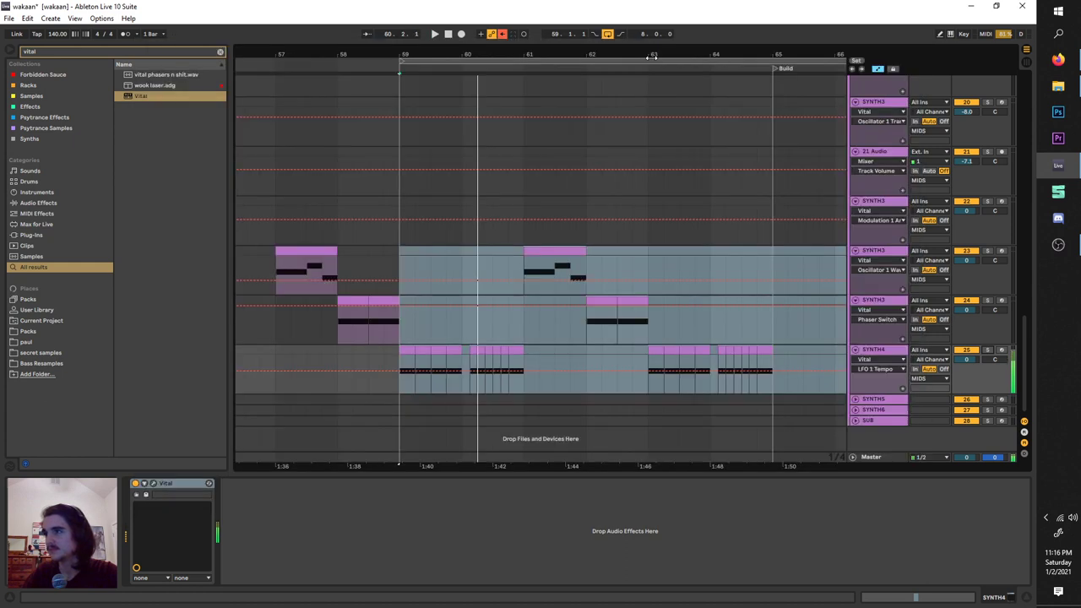
{"action": "key", "text": "space"}
{"action": "key", "text": "space"}
{"action": "left_click_drag", "start_coordinate": [590, 64], "coordinate": [465, 65]}
{"action": "key", "text": "space"}
{"action": "key", "text": "space"}
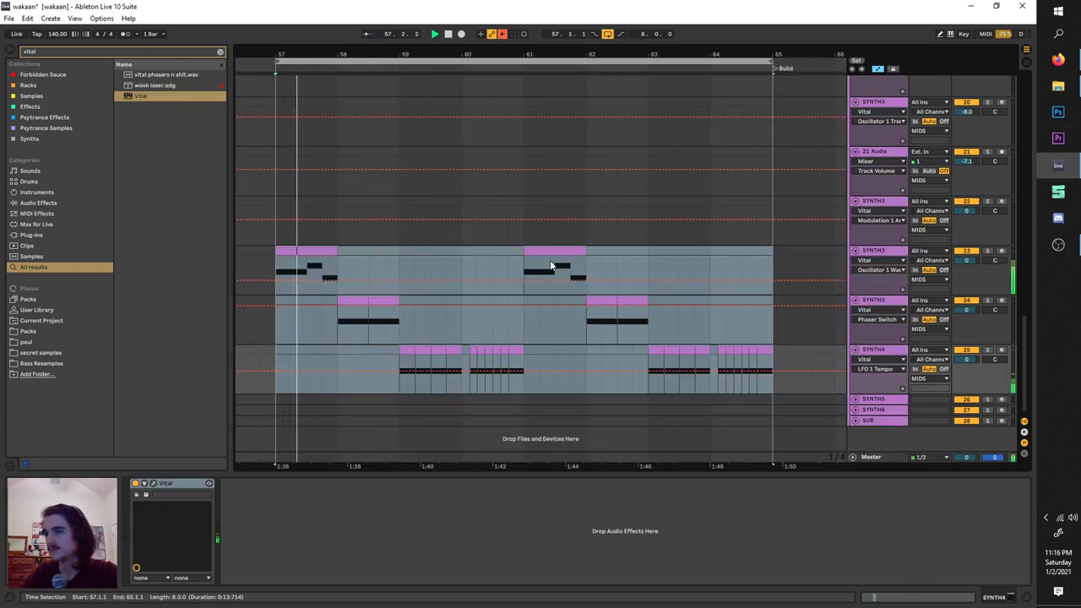
{"action": "left_click", "coordinate": [453, 353]}
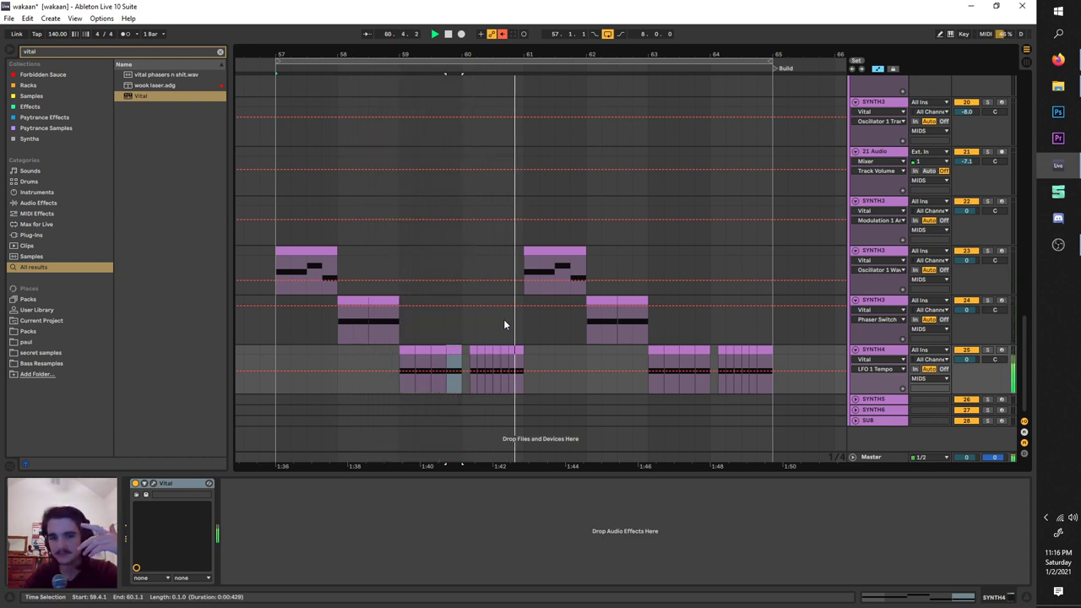
Stop playback and duplicate the SYNTH4 track with its clips.
{"action": "left_click", "coordinate": [900, 339]}
{"action": "left_click", "coordinate": [901, 351]}
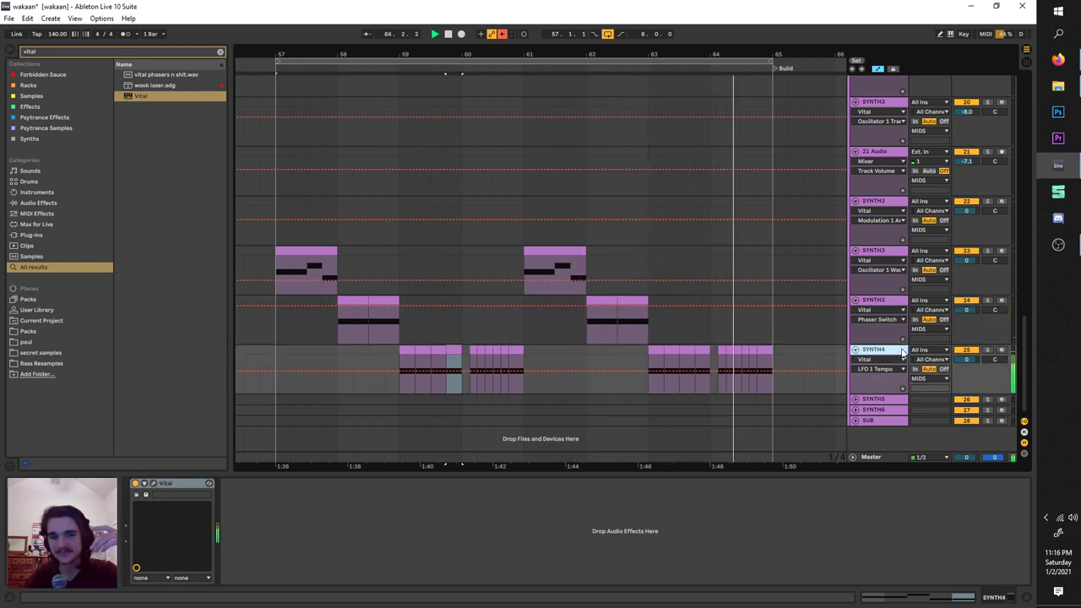
{"action": "key", "text": "space"}
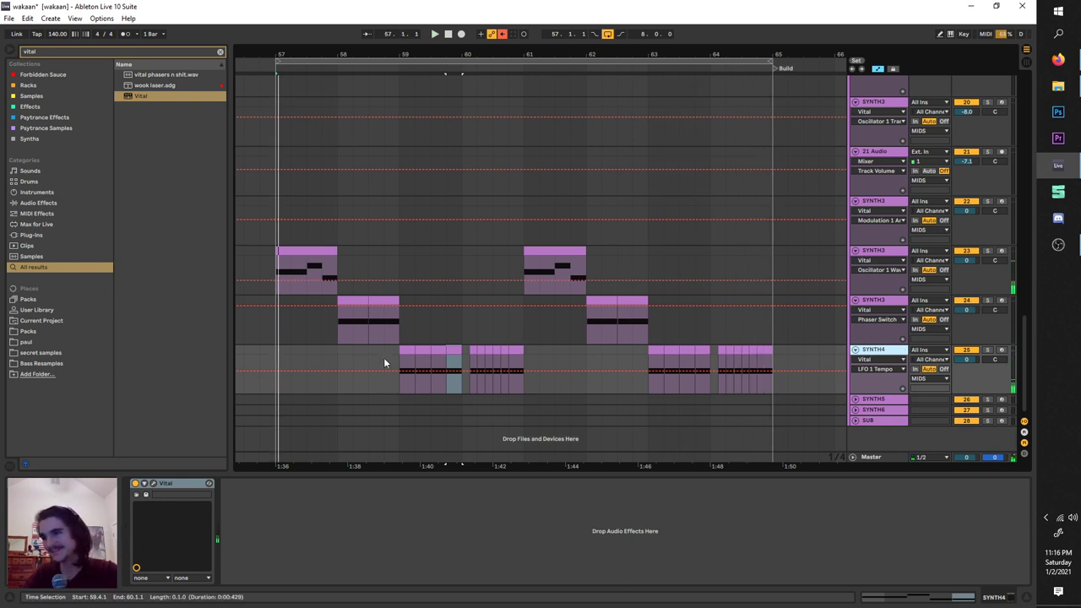
{"action": "key", "text": "ctrl+d"}
Move the loop start to bar 59 and solo the duplicated SYNTH4 track for playback.
{"action": "left_click_drag", "start_coordinate": [383, 60], "coordinate": [510, 65]}
{"action": "left_click", "coordinate": [987, 350]}
{"action": "key", "text": "space"}
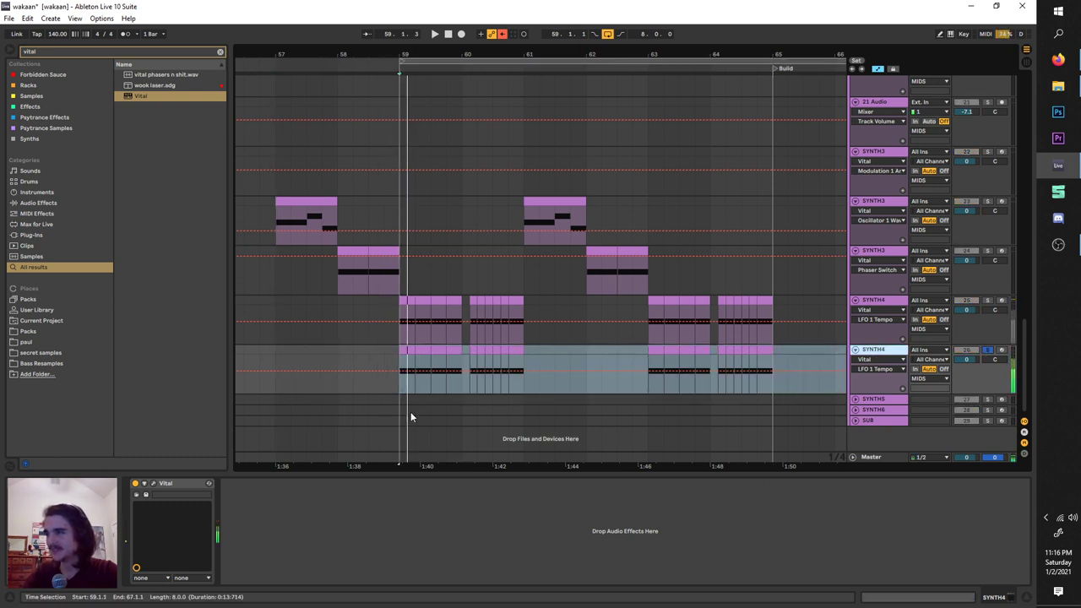
Initialize the duplicated track's Vital patch and modulate oscillator 1's level with LFO 1 by about 0.98 at a 1/4 rate.
{"action": "left_click", "coordinate": [154, 484]}
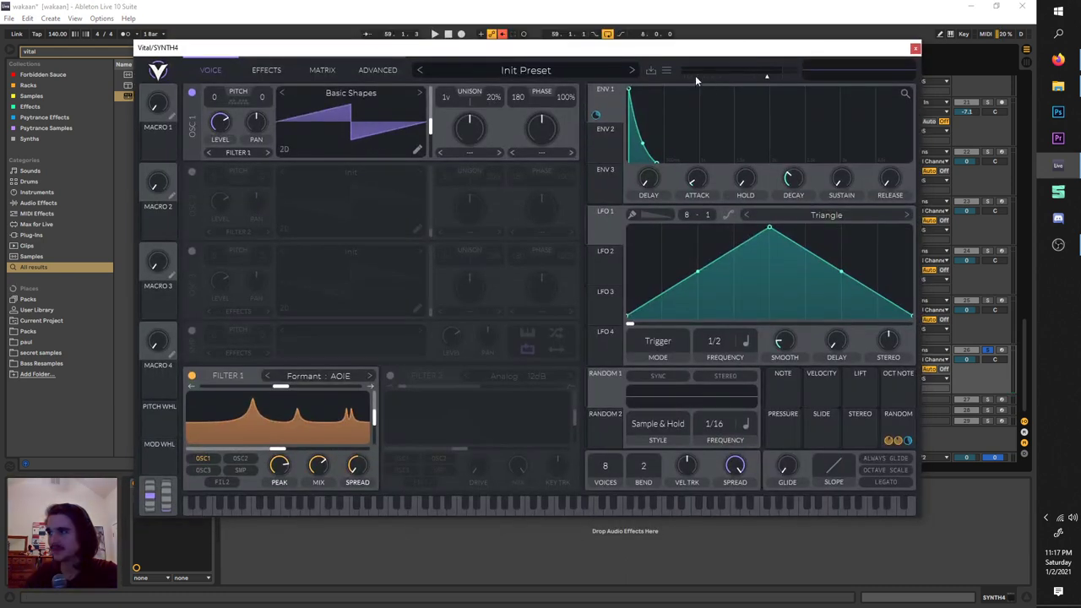
{"action": "left_click", "coordinate": [667, 71]}
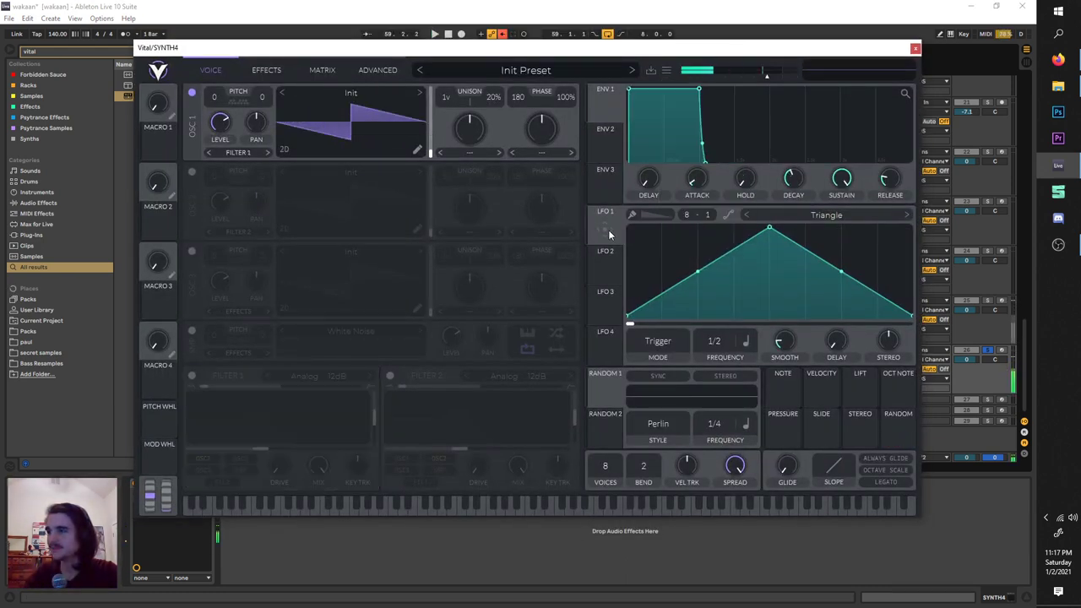
{"action": "left_click_drag", "start_coordinate": [593, 230], "coordinate": [221, 122]}
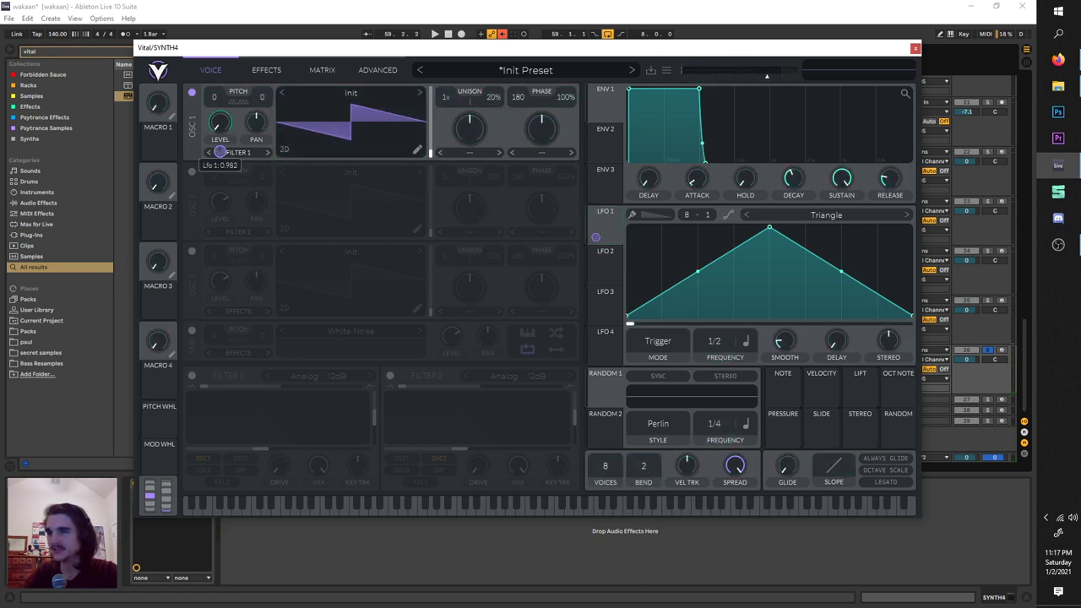
{"action": "key", "text": "space"}
{"action": "key", "text": "space"}
{"action": "key", "text": "space"}
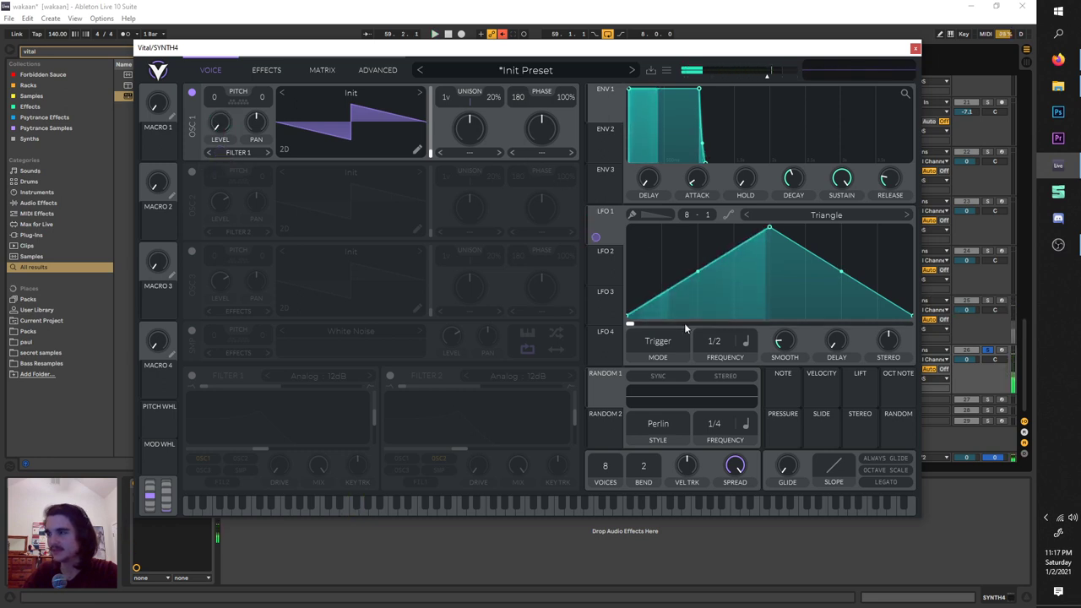
{"action": "key", "text": "space"}
{"action": "left_click_drag", "start_coordinate": [719, 340], "coordinate": [717, 320]}
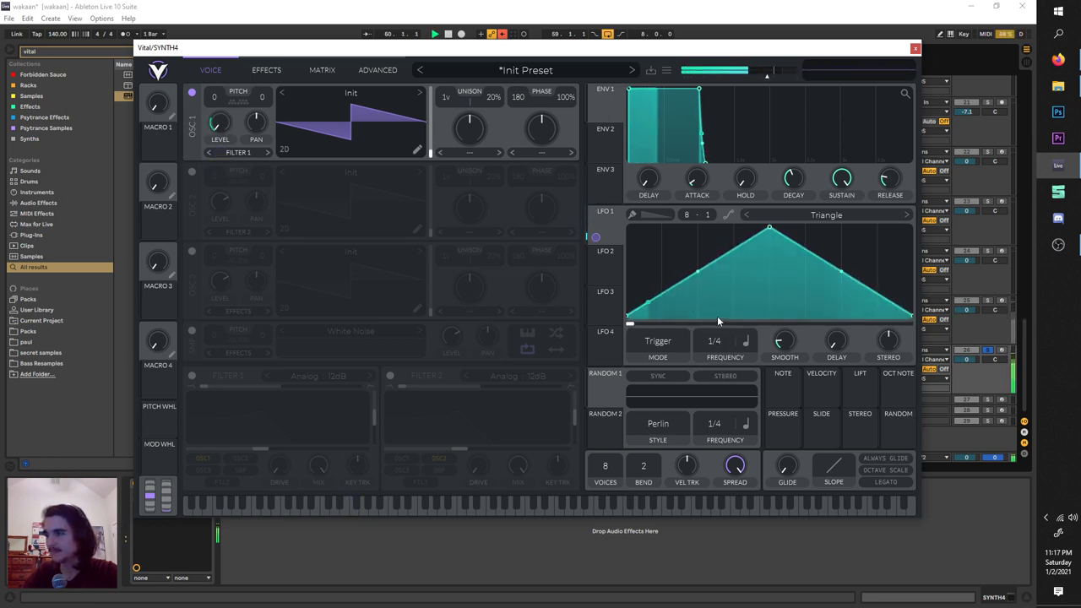
Load the Basic Shapes wavetable into oscillator 1 and enable Soft Clip distortion with the drive raised.
{"action": "left_click", "coordinate": [309, 95]}
{"action": "left_click", "coordinate": [633, 115]}
{"action": "left_click", "coordinate": [341, 77]}
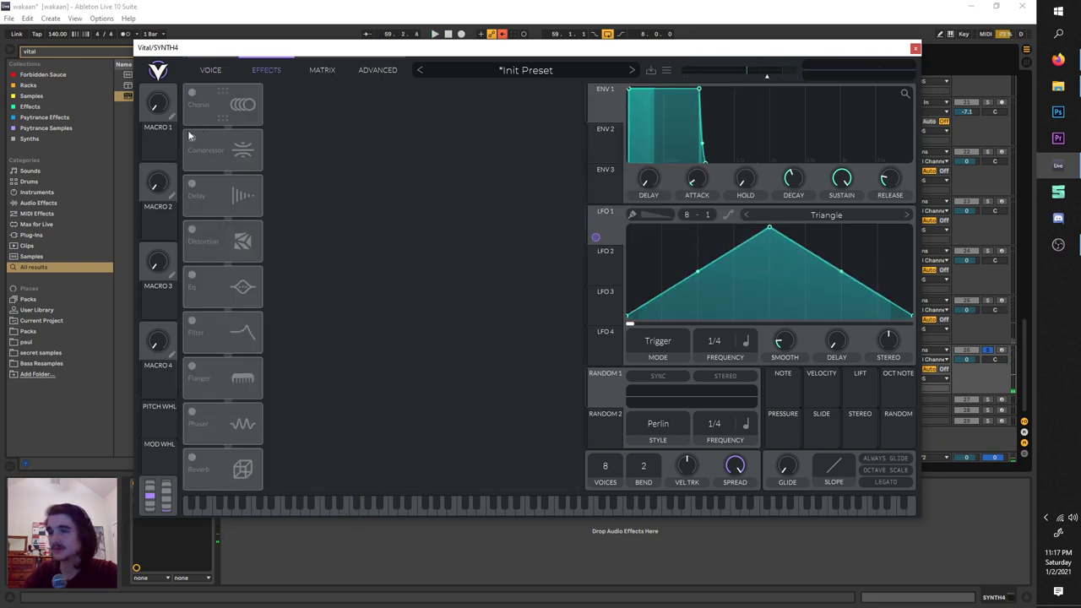
{"action": "left_click", "coordinate": [200, 229]}
{"action": "key", "text": "space"}
{"action": "left_click_drag", "start_coordinate": [469, 78], "coordinate": [472, 65]}
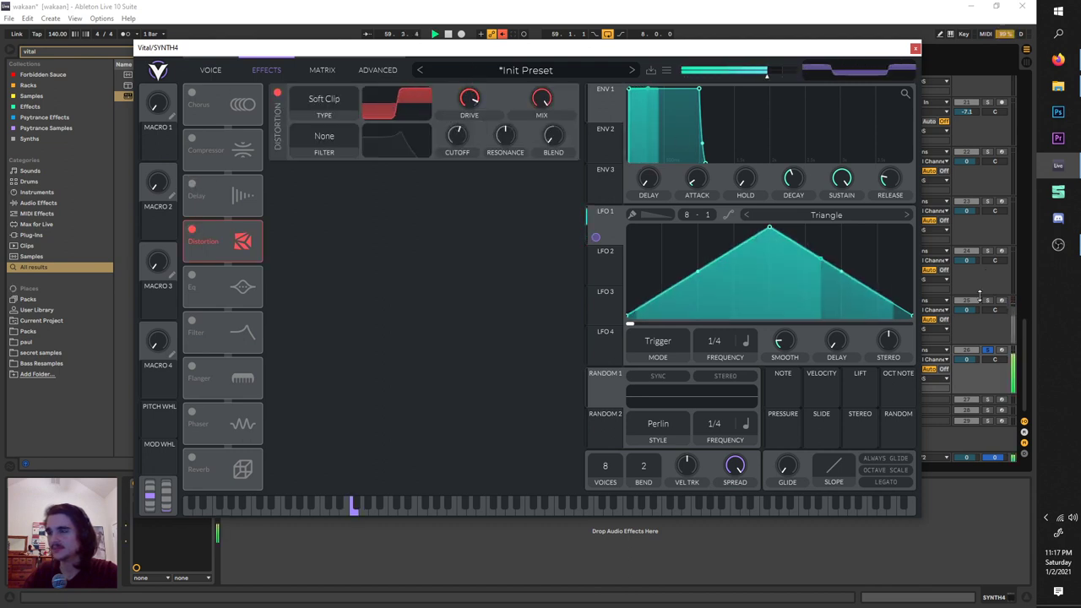
Unsolo the duplicated SYNTH4 track, move the loop start to bar 57 and play the phrase with both SYNTH4 layers.
{"action": "left_click", "coordinate": [987, 351]}
{"action": "left_click", "coordinate": [915, 49]}
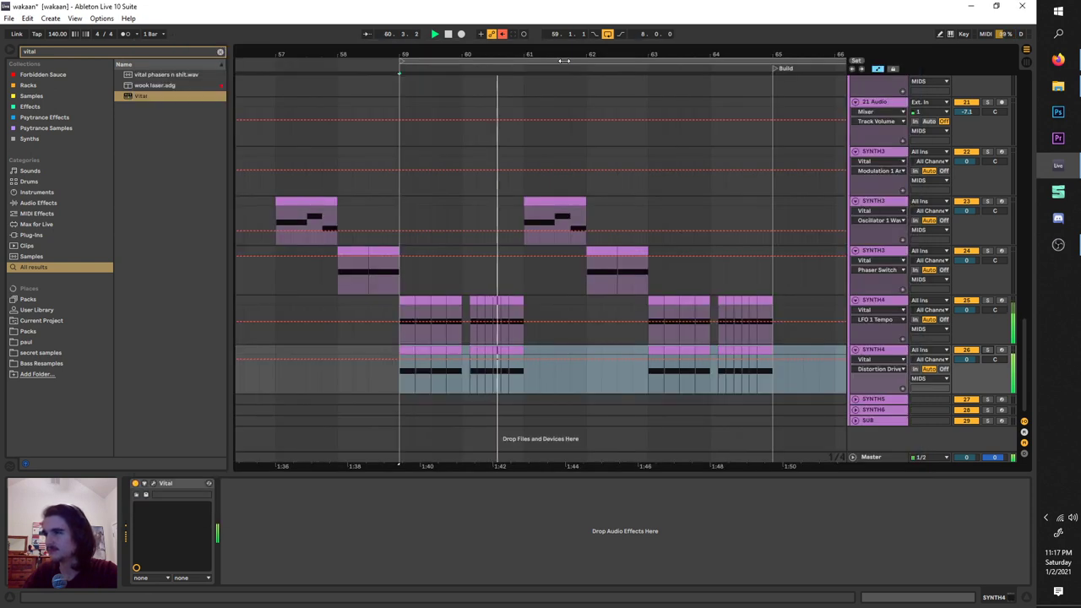
{"action": "left_click_drag", "start_coordinate": [564, 63], "coordinate": [441, 50]}
{"action": "key", "text": "space"}
{"action": "key", "text": "space"}
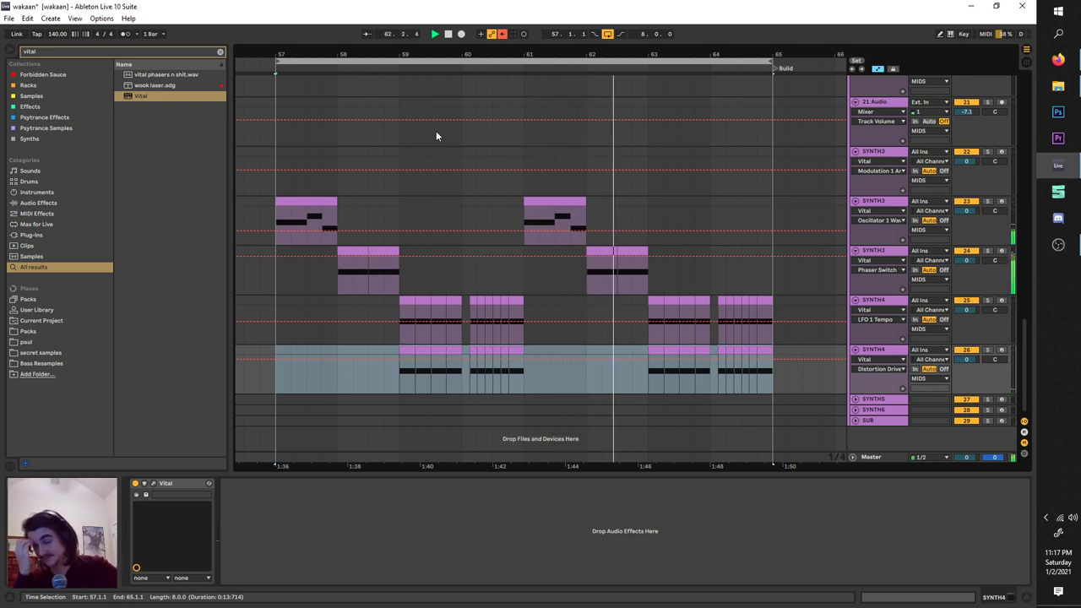
{"action": "key", "text": "space"}
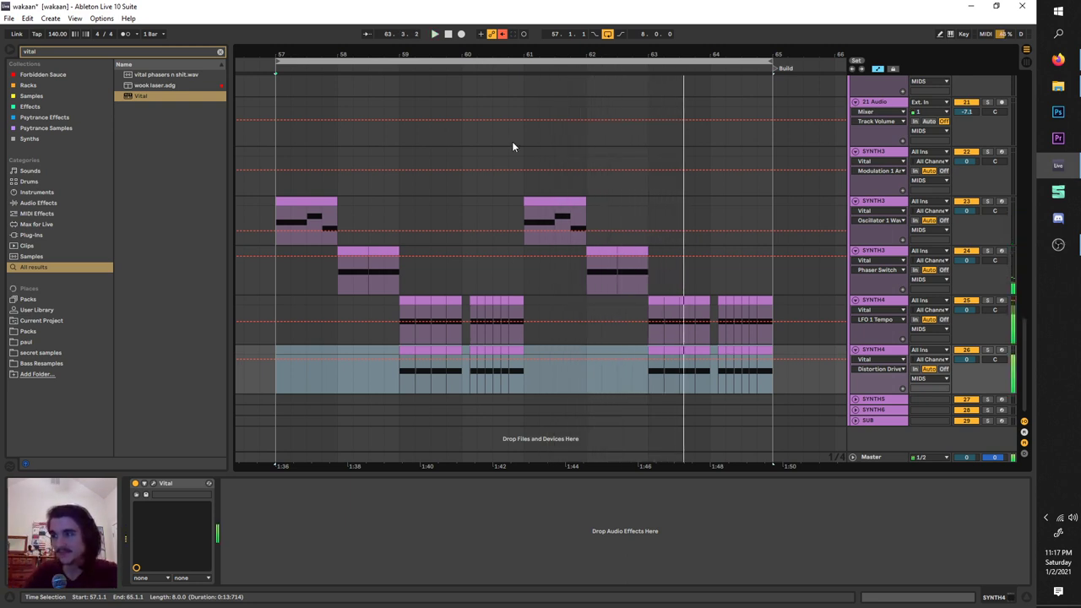
Examine the phrase from bar 57 to 65, going through the SYNTH3 and SYNTH4 tracks one after another.
{"action": "scroll", "coordinate": [488, 199], "scroll_direction": "down", "scroll_amount": 3}
{"action": "scroll", "coordinate": [480, 232], "scroll_direction": "up", "scroll_amount": 3}
{"action": "scroll", "coordinate": [481, 233], "scroll_direction": "down", "scroll_amount": 3}
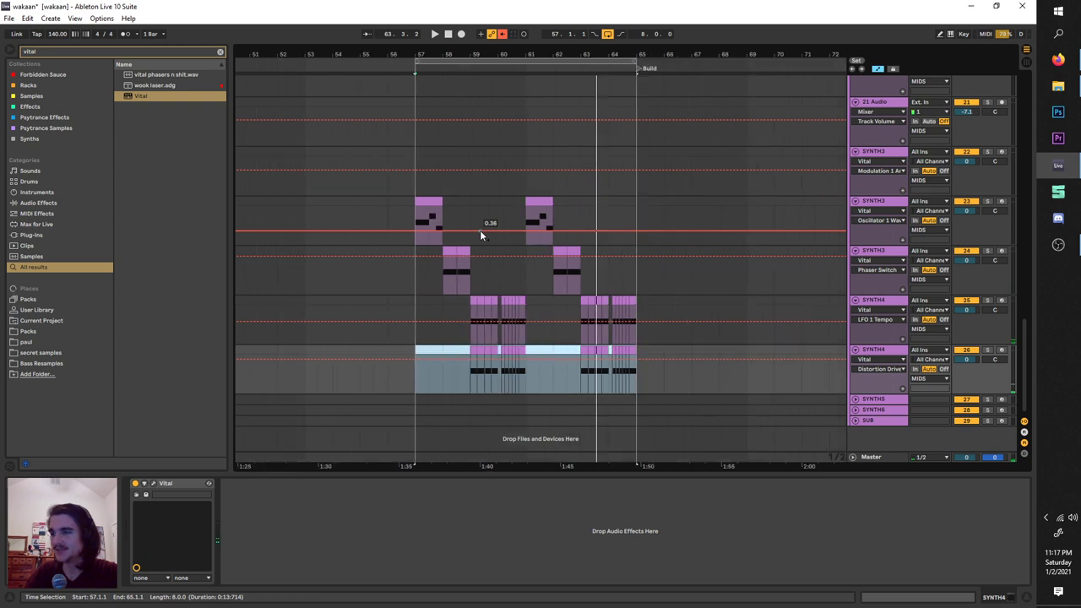
{"action": "left_click", "coordinate": [634, 218]}
{"action": "scroll", "coordinate": [425, 236], "scroll_direction": "up", "scroll_amount": 3}
{"action": "scroll", "coordinate": [426, 236], "scroll_direction": "right", "scroll_amount": 2}
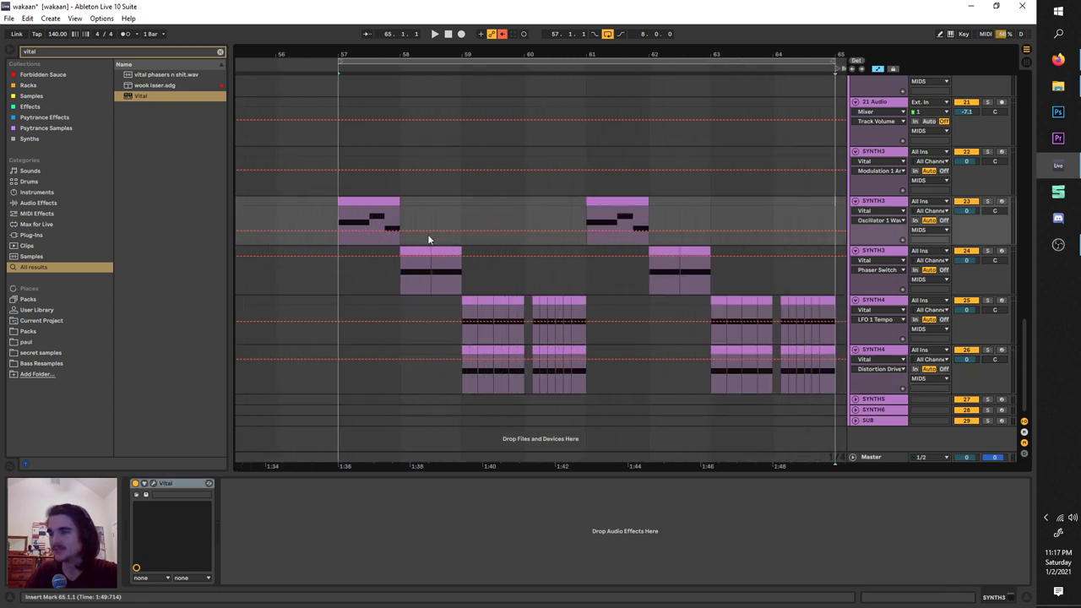
{"action": "left_click", "coordinate": [882, 193]}
{"action": "left_click", "coordinate": [882, 200]}
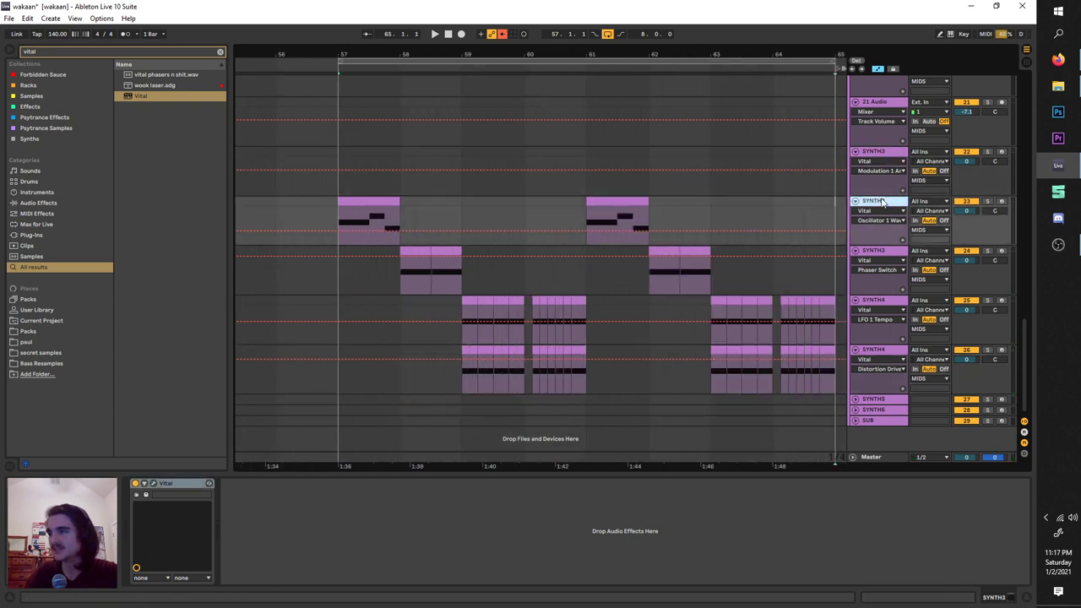
{"action": "left_click", "coordinate": [875, 252]}
{"action": "left_click", "coordinate": [874, 302]}
{"action": "left_click", "coordinate": [880, 347]}
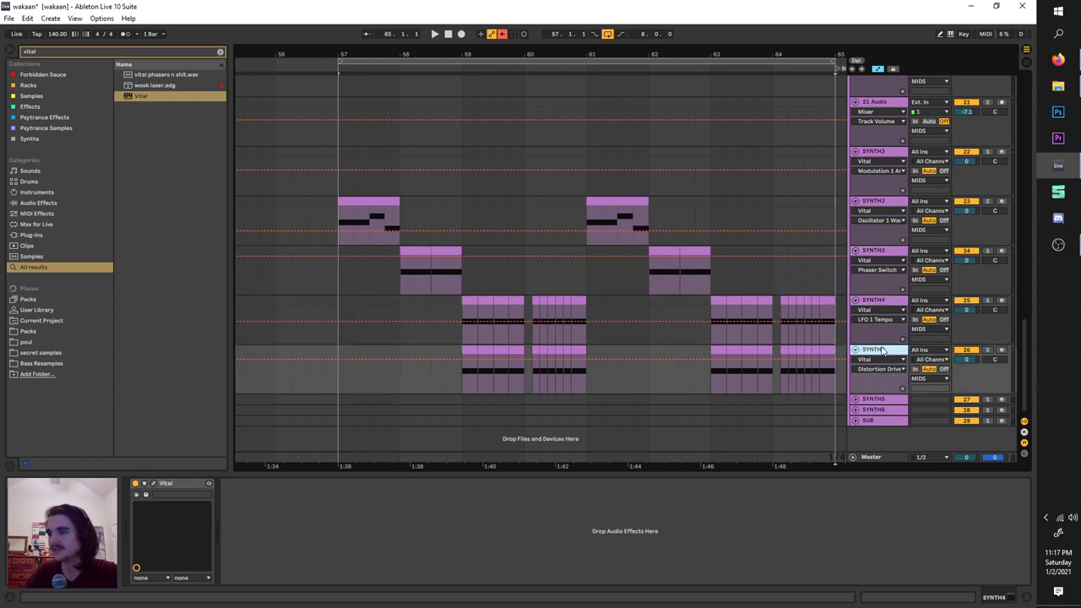
Highlight the upper SYNTH4 layer's closing clips up to bar 65 and clear the selection at bar 63.
{"action": "scroll", "coordinate": [740, 287], "scroll_direction": "right", "scroll_amount": 1}
{"action": "scroll", "coordinate": [740, 287], "scroll_direction": "down", "scroll_amount": 2}
{"action": "scroll", "coordinate": [561, 292], "scroll_direction": "up", "scroll_amount": 2}
{"action": "scroll", "coordinate": [562, 287], "scroll_direction": "right", "scroll_amount": 4}
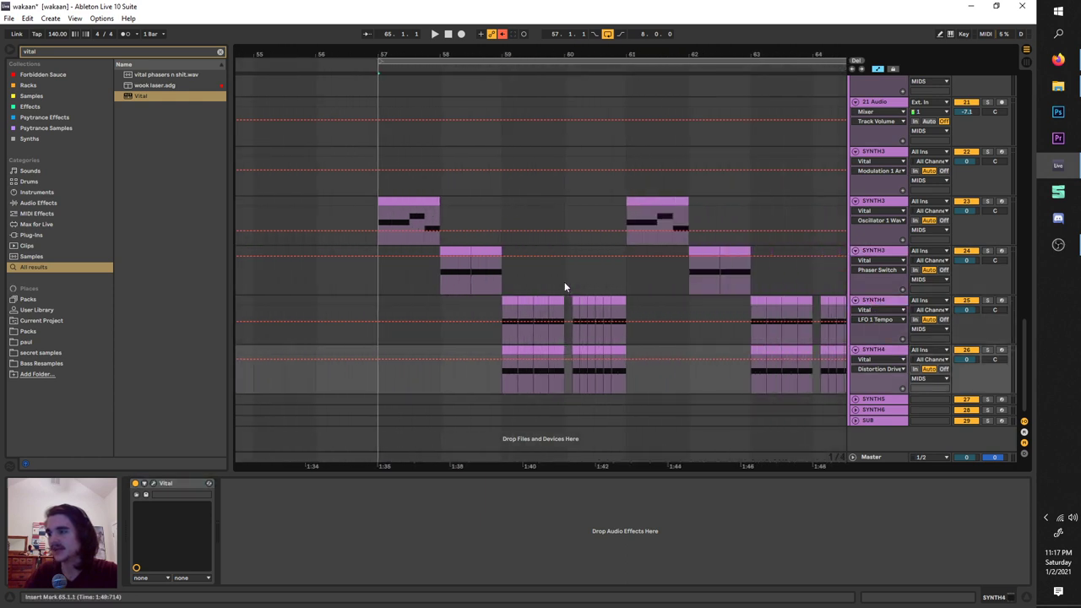
{"action": "left_click_drag", "start_coordinate": [799, 304], "coordinate": [663, 304]}
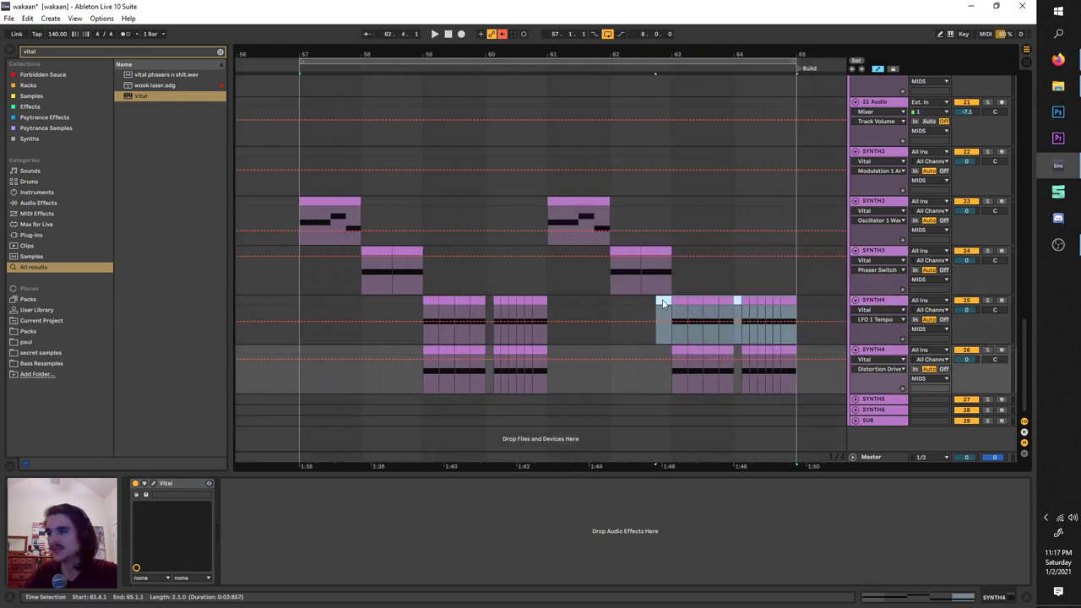
{"action": "left_click", "coordinate": [669, 302]}
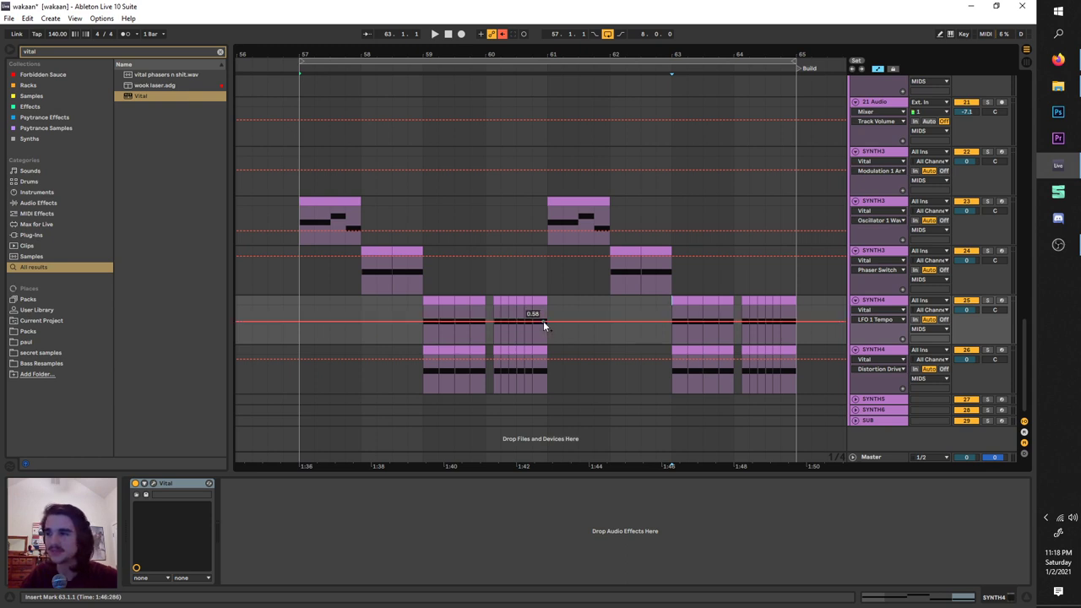
Extend the start of the upper SYNTH4 layer's bar 59 clip about one beat earlier and open its notes.
{"action": "mouse_move", "coordinate": [545, 315]}
{"action": "left_mouse_down"}
{"action": "mouse_move", "coordinate": [425, 303]}
{"action": "mouse_move", "coordinate": [554, 296]}
{"action": "left_mouse_up"}
{"action": "double_click", "coordinate": [422, 299]}
{"action": "left_click", "coordinate": [554, 293]}
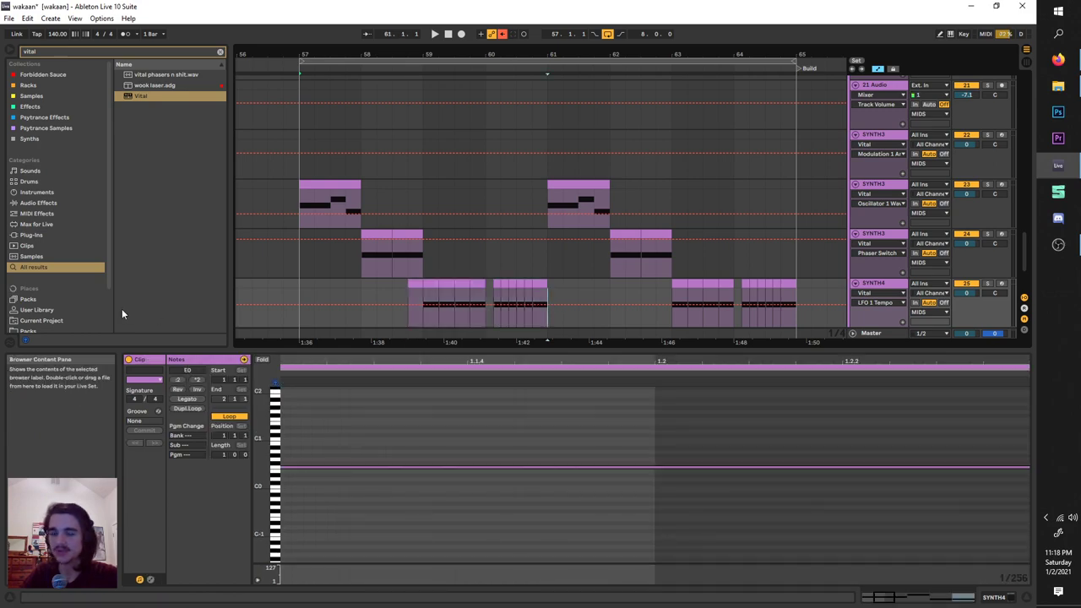